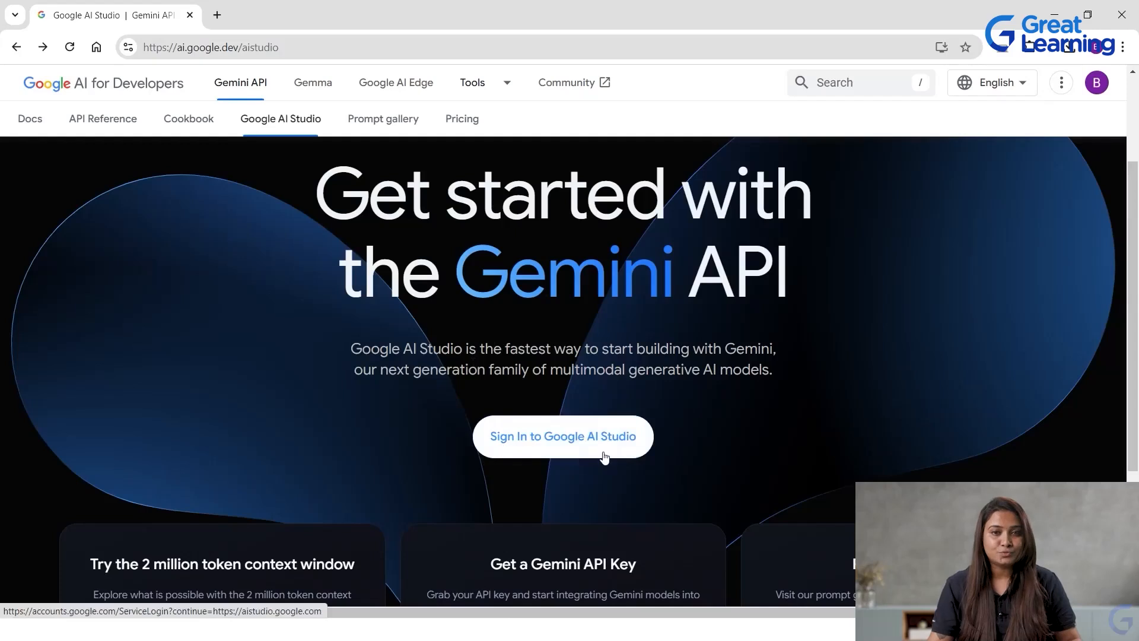
# Sign in to Google AI Studio and accept the legal notice with the terms consent, update emails and research invitations all selected.
pyautogui.click(577, 450)
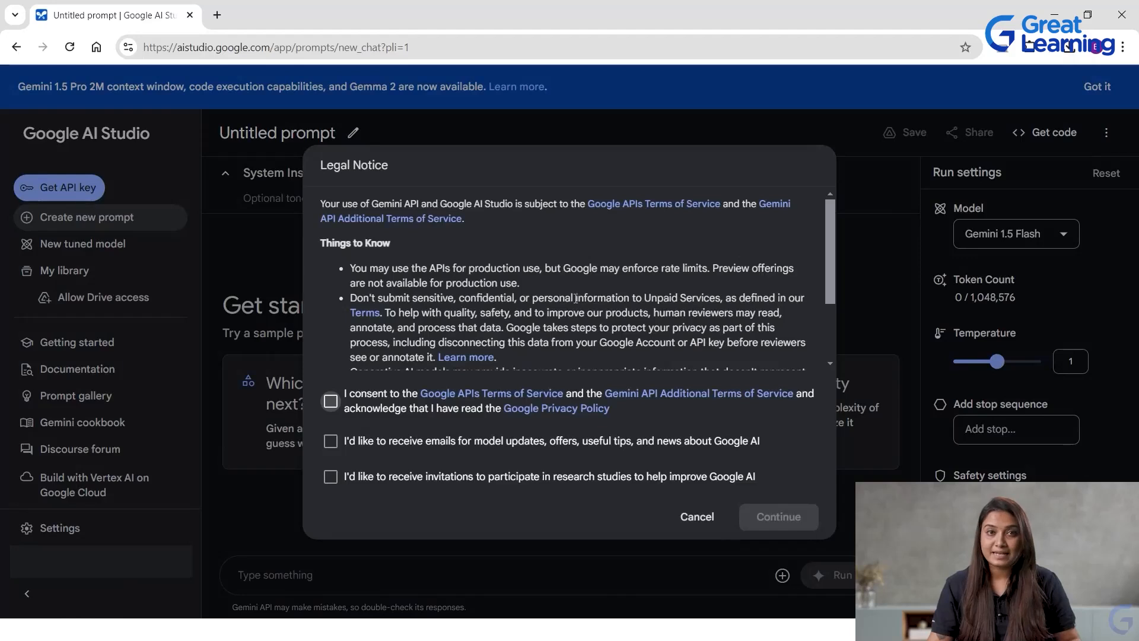
pyautogui.click(331, 402)
pyautogui.click(331, 441)
pyautogui.click(331, 477)
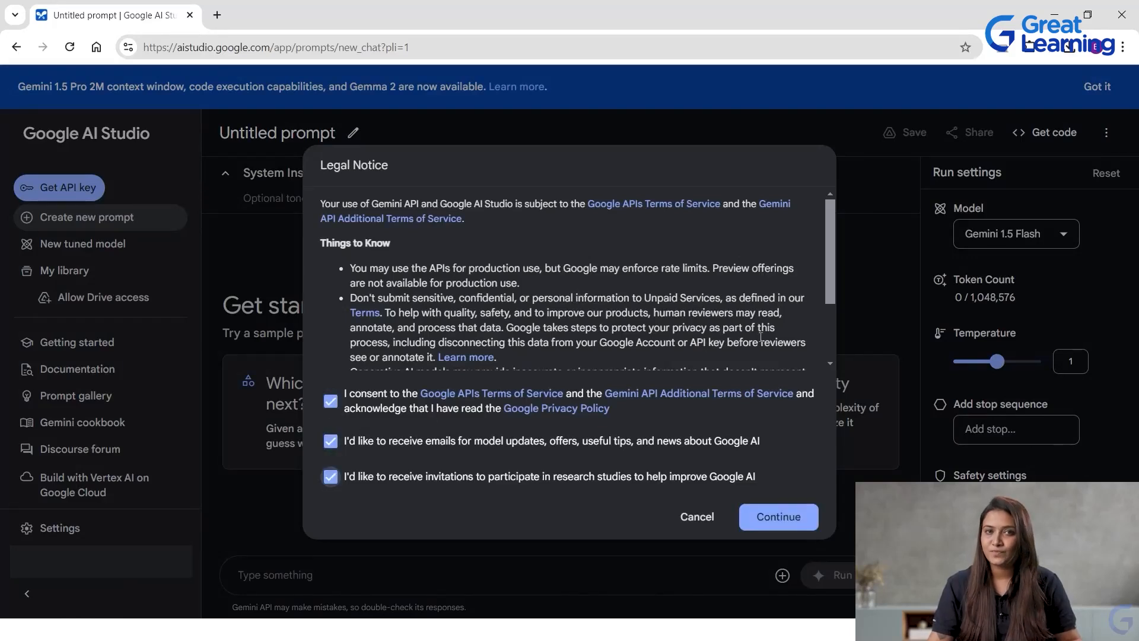
pyautogui.click(779, 517)
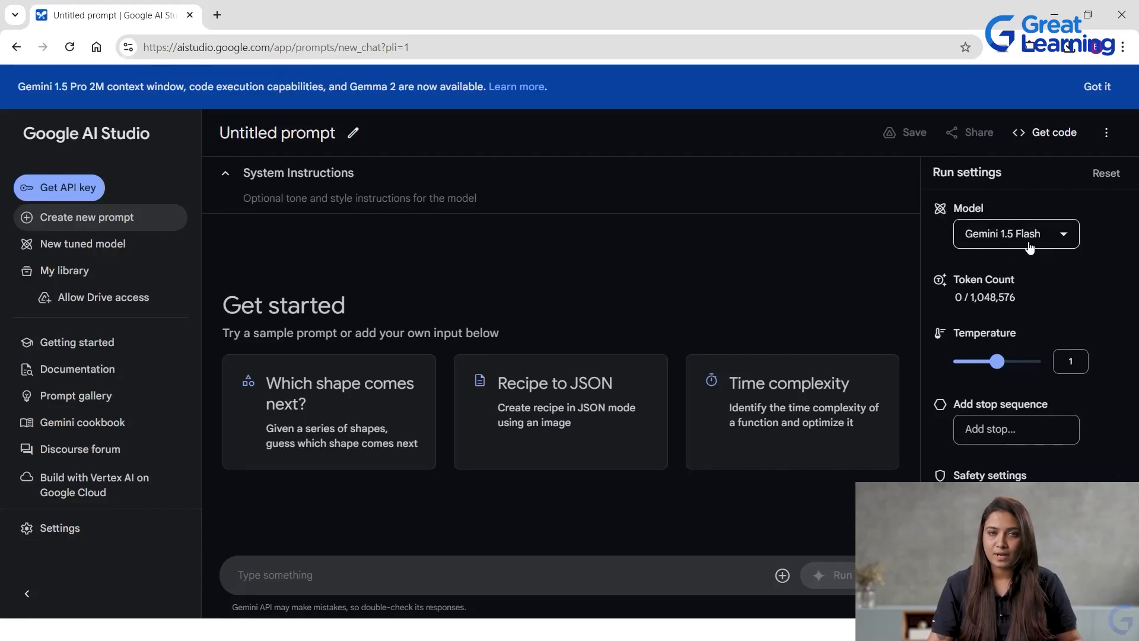
# Review the available Gemini and Gemma models and set the prompt's model to Gemini 1.5 Pro.
pyautogui.click(1061, 236)
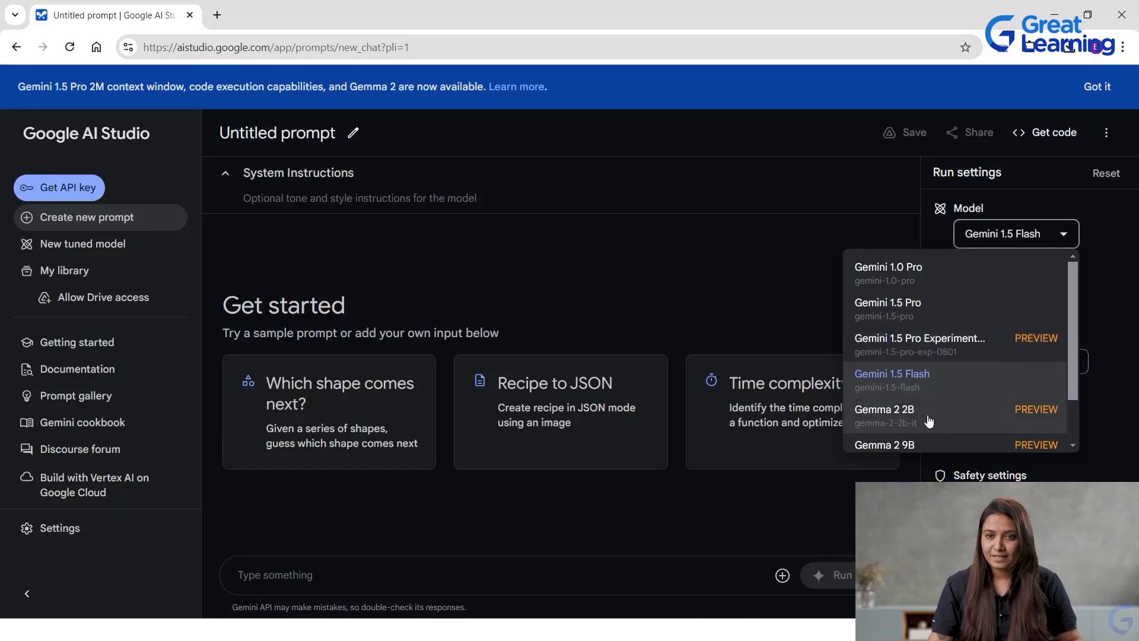
pyautogui.scroll(-2, 929, 421)
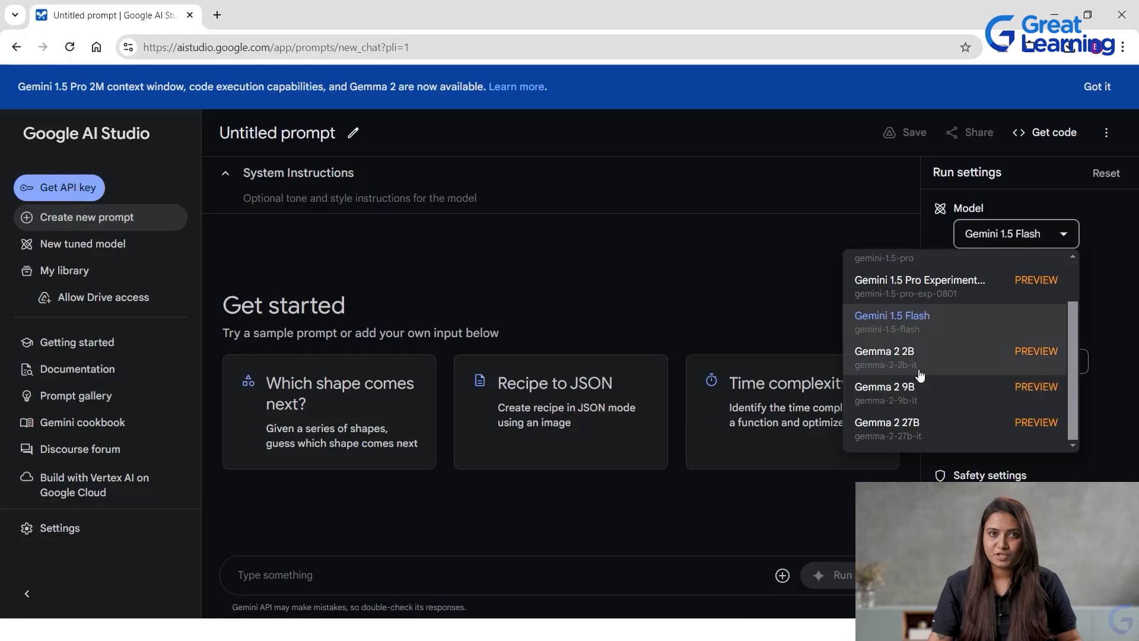
pyautogui.click(1031, 238)
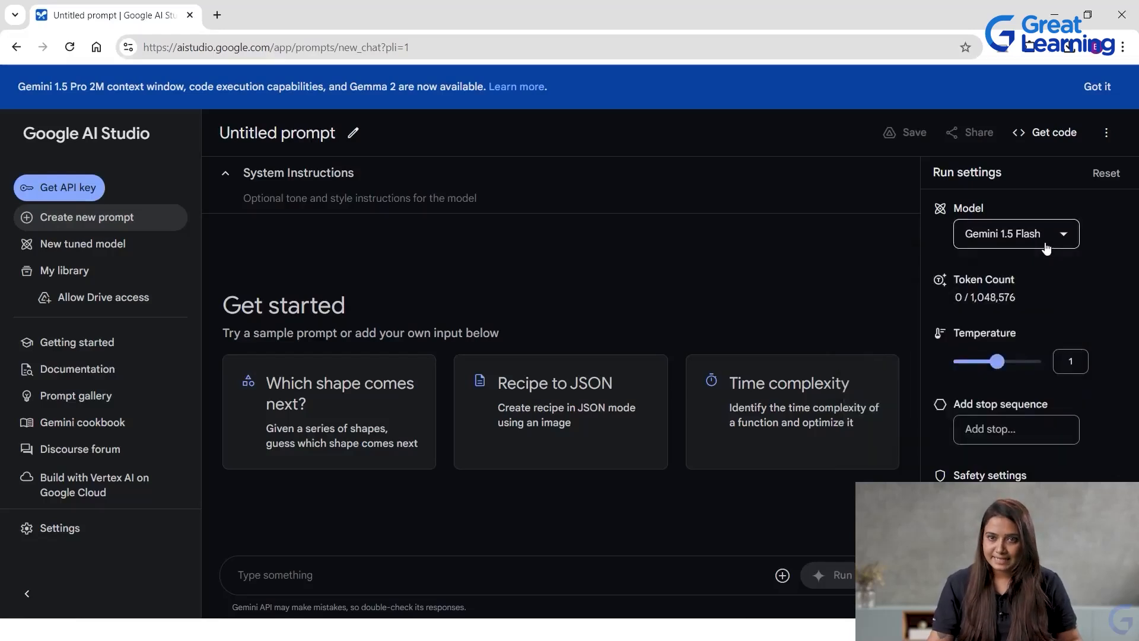
pyautogui.click(1045, 249)
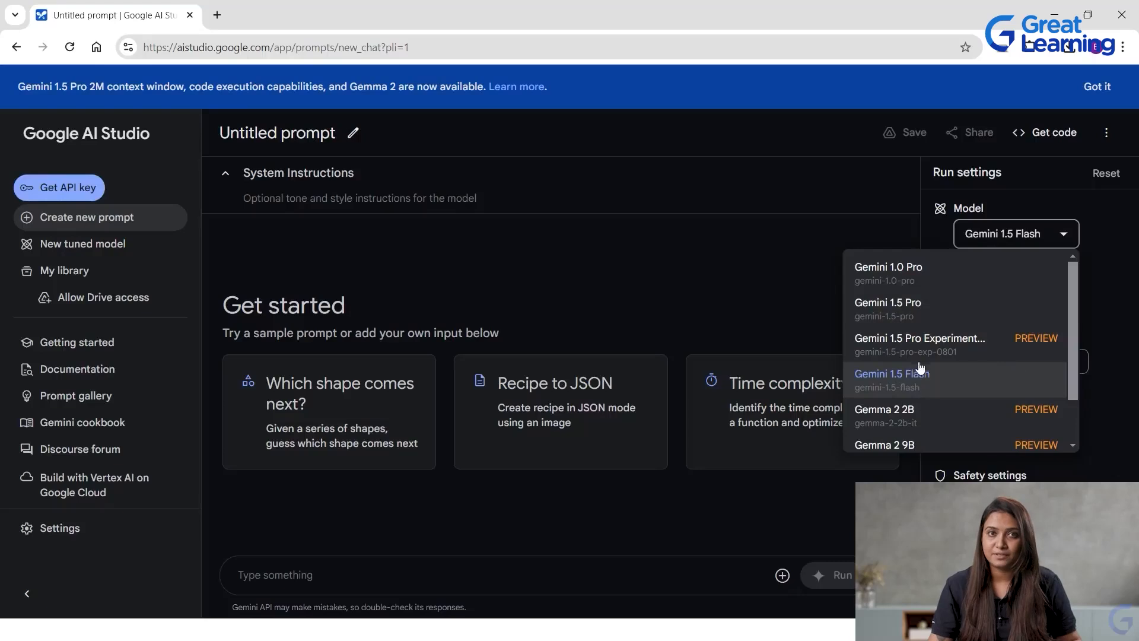
pyautogui.click(932, 315)
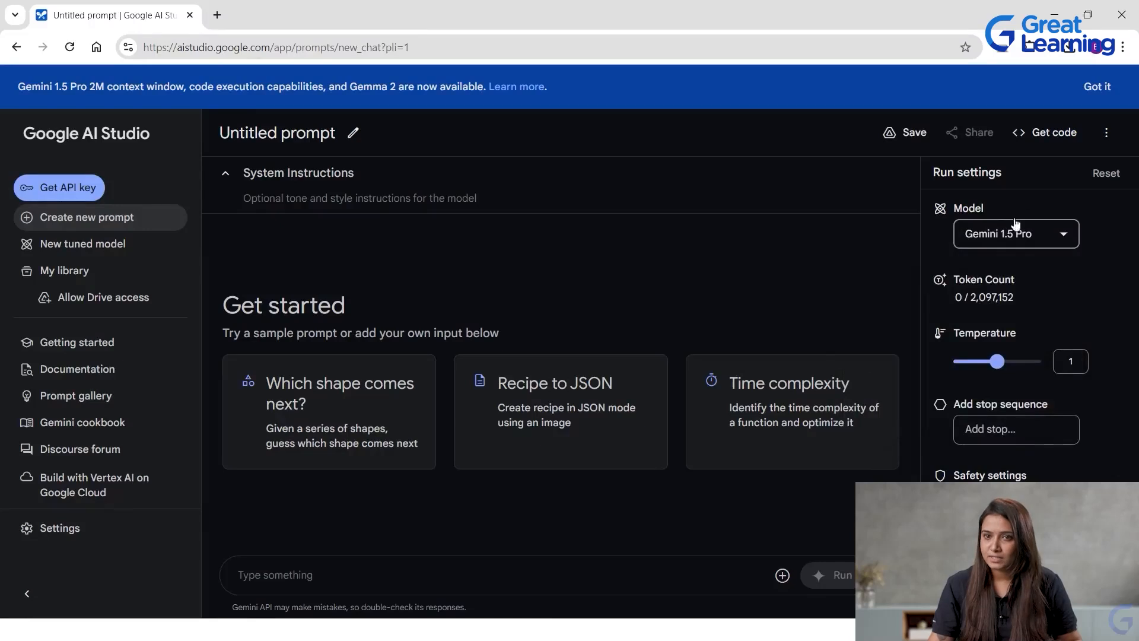
# Try temperatures of 0.9 and 0.8 in the run settings and set the temperature back to 1.
pyautogui.moveTo(978, 305)
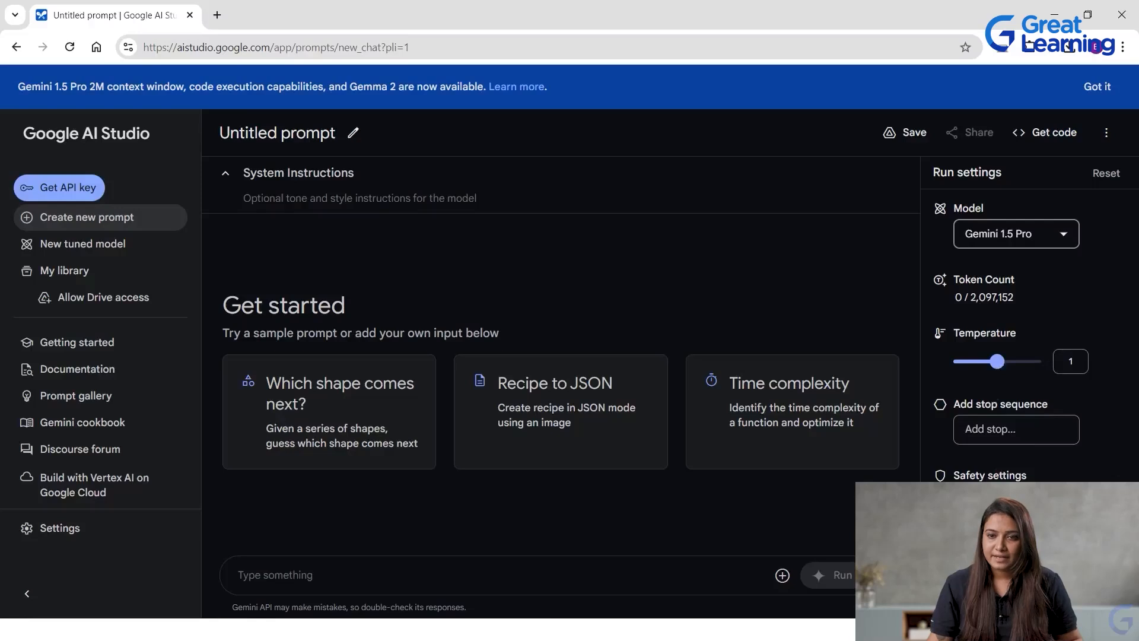
pyautogui.scroll(-3, 1041, 383)
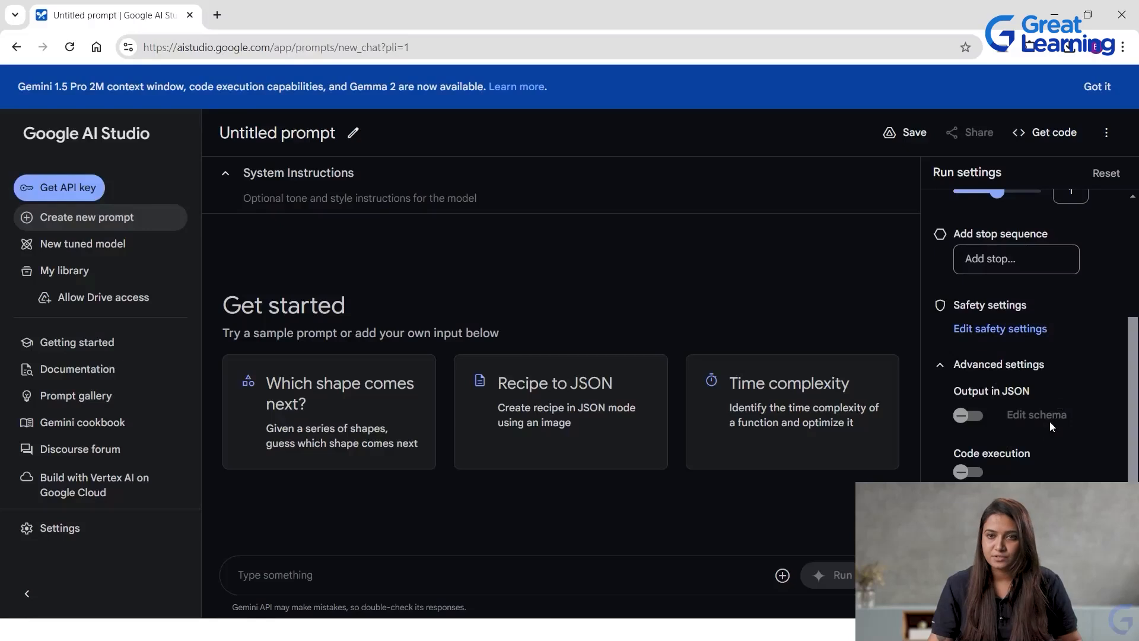
pyautogui.scroll(3, 1049, 422)
pyautogui.moveTo(997, 361); pyautogui.dragTo(993, 362)
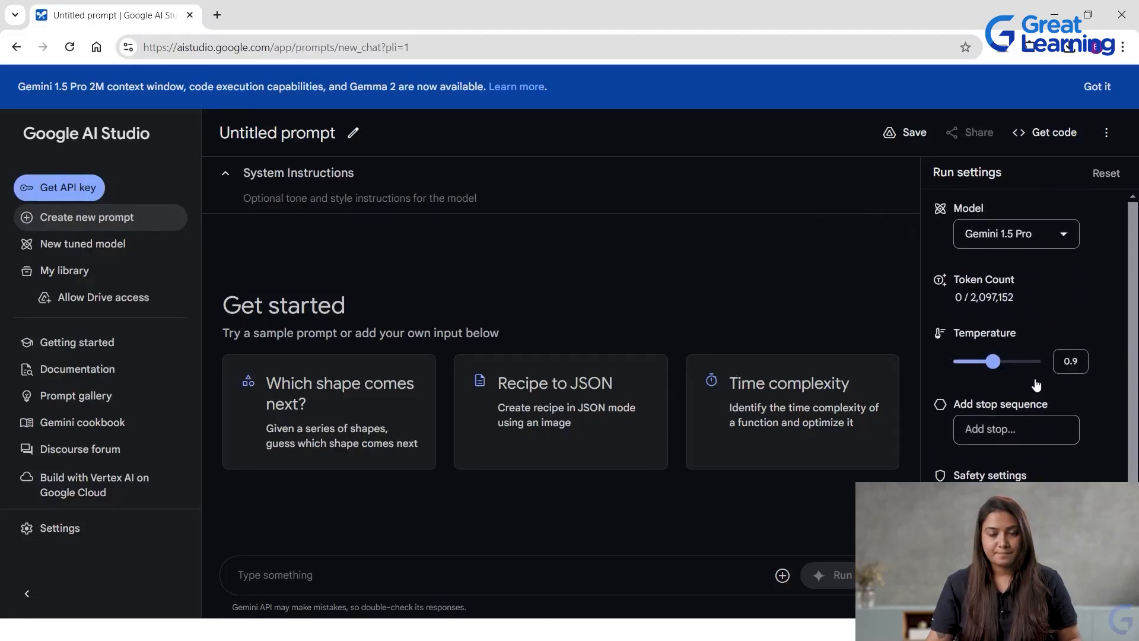
pyautogui.moveTo(1004, 363)
pyautogui.mouseDown()
pyautogui.moveTo(929, 363)
pyautogui.moveTo(1040, 362)
pyautogui.moveTo(988, 363)
pyautogui.mouseUp()
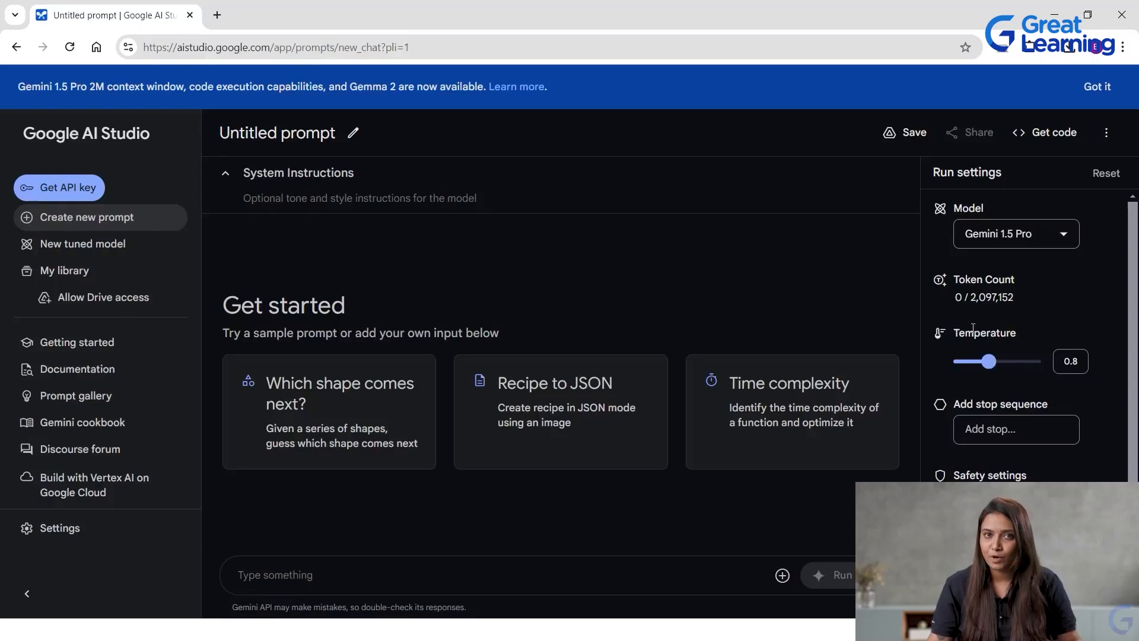
pyautogui.click(995, 364)
pyautogui.moveTo(994, 364); pyautogui.dragTo(999, 366)
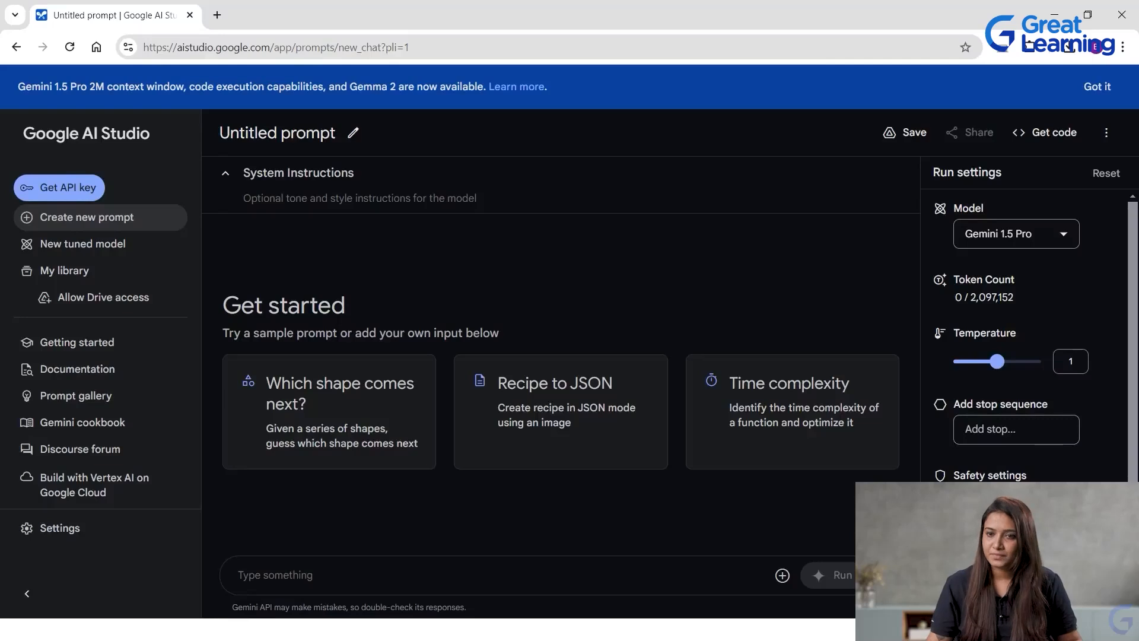
pyautogui.scroll(-3, 998, 448)
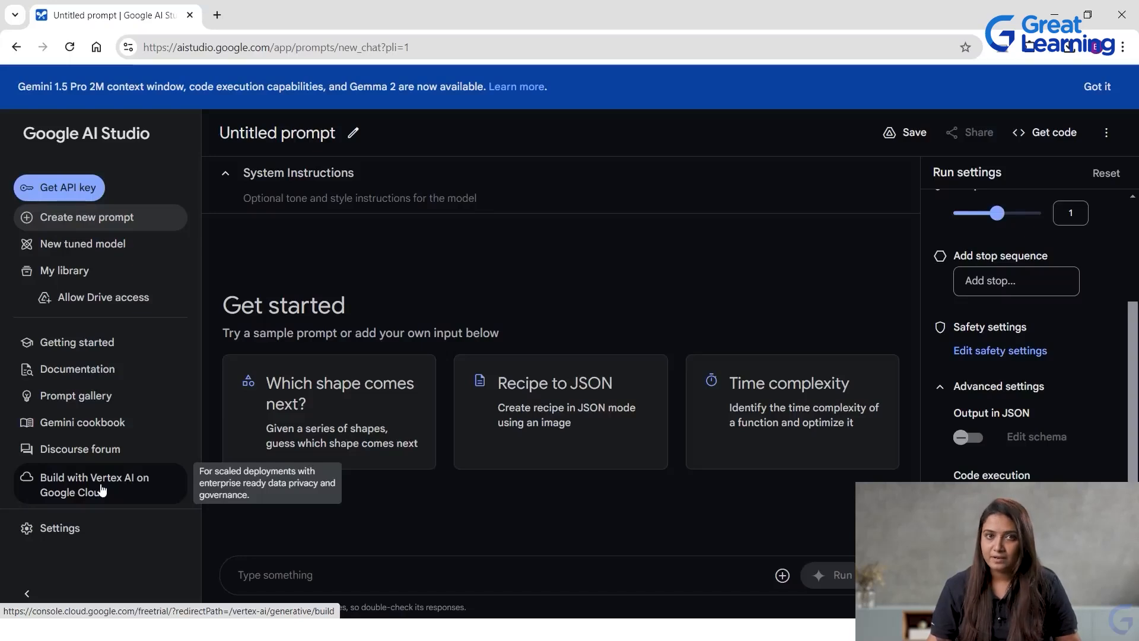
# Open Build with Vertex AI on Google Cloud, agreeing to the free trial terms and enabling the Vertex AI and Cloud Storage APIs.
pyautogui.click(140, 491)
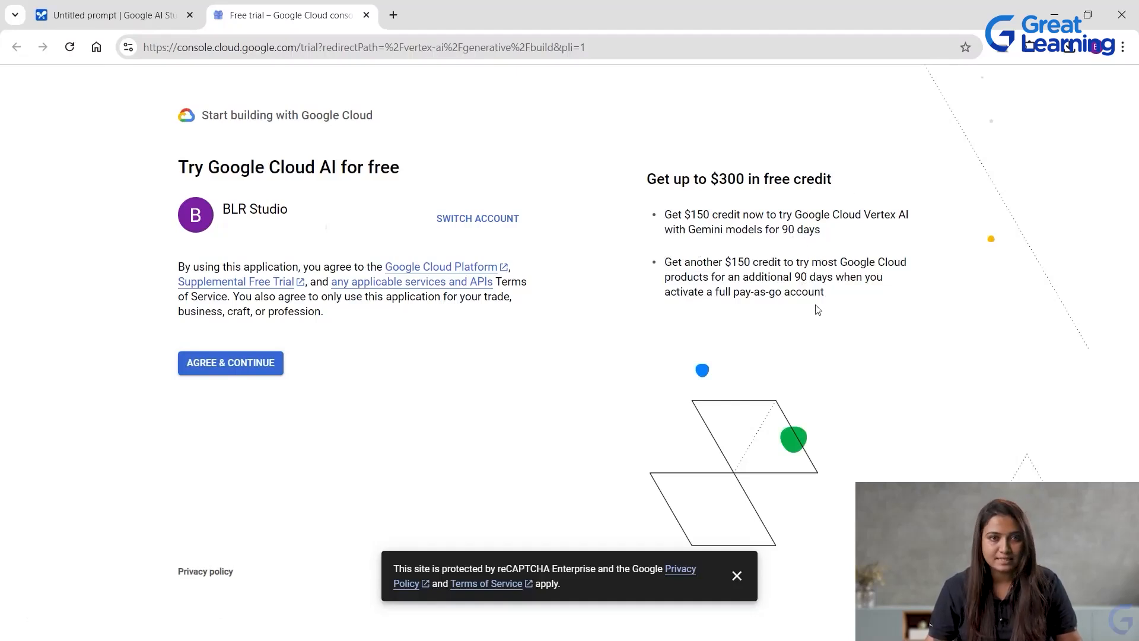
pyautogui.click(246, 373)
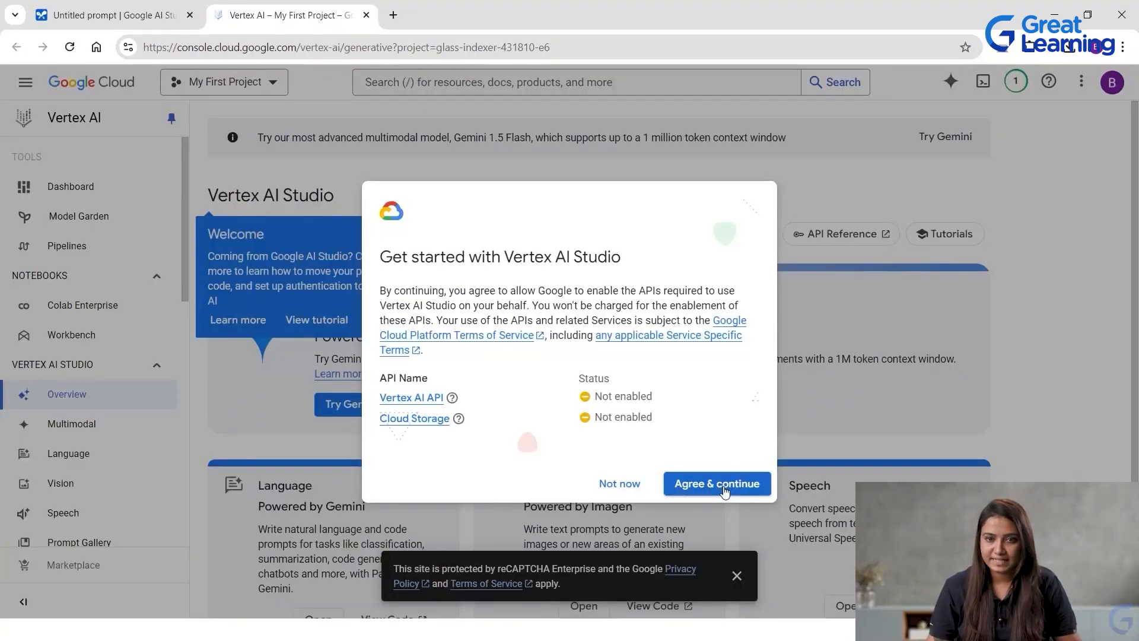
pyautogui.click(724, 484)
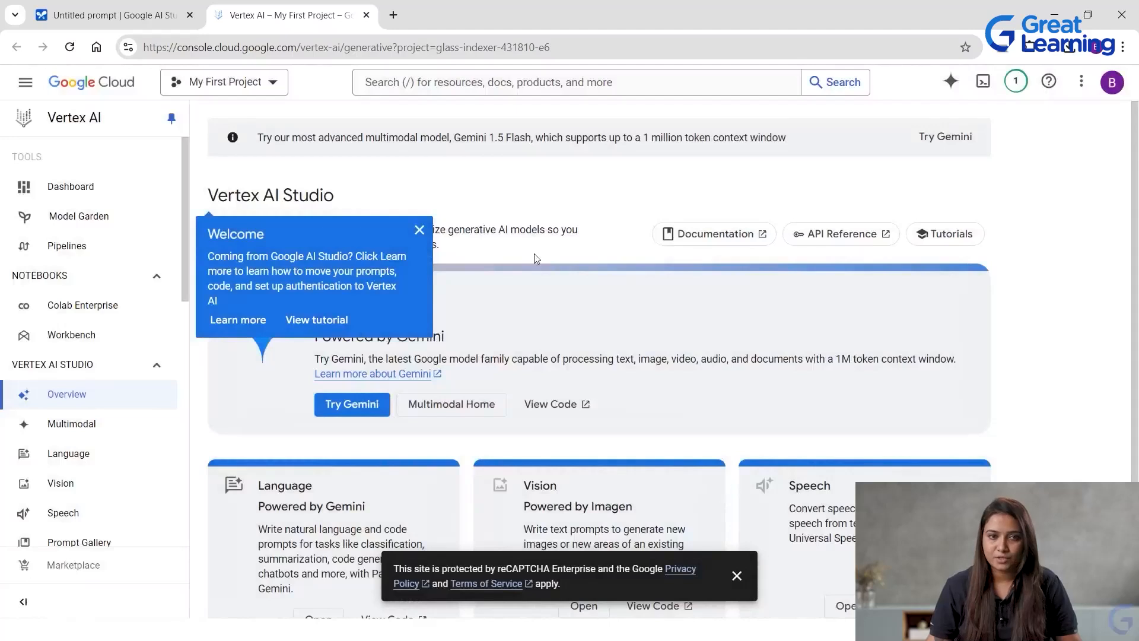
pyautogui.click(419, 231)
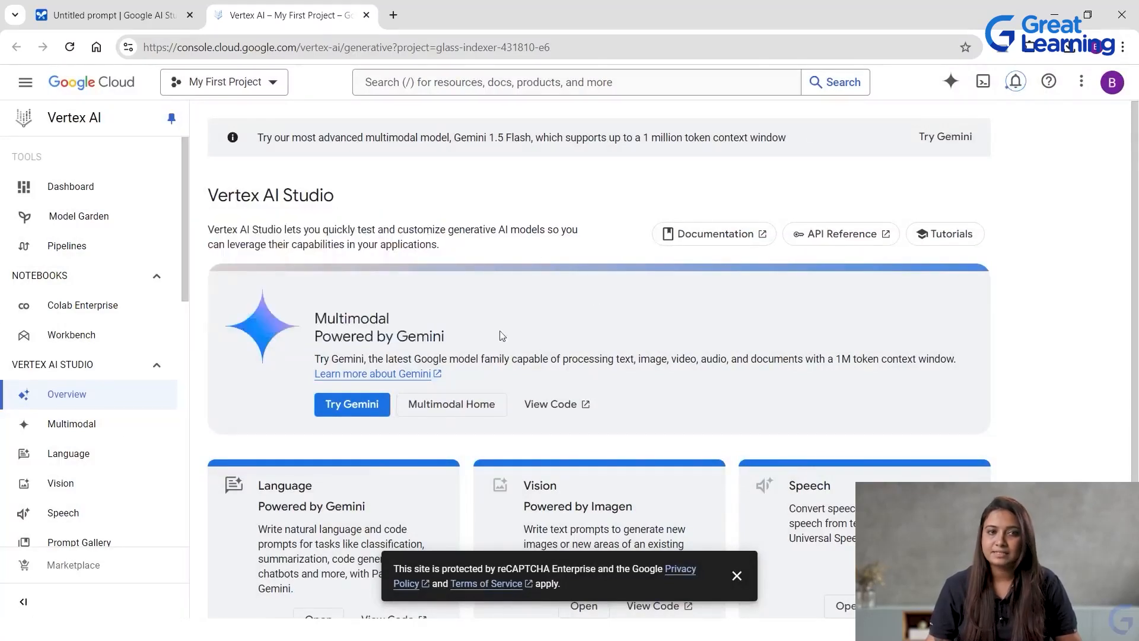
# Examine the Vertex AI Studio overview and the tool sections available for generative AI, data and model development.
pyautogui.scroll(-1, 669, 307)
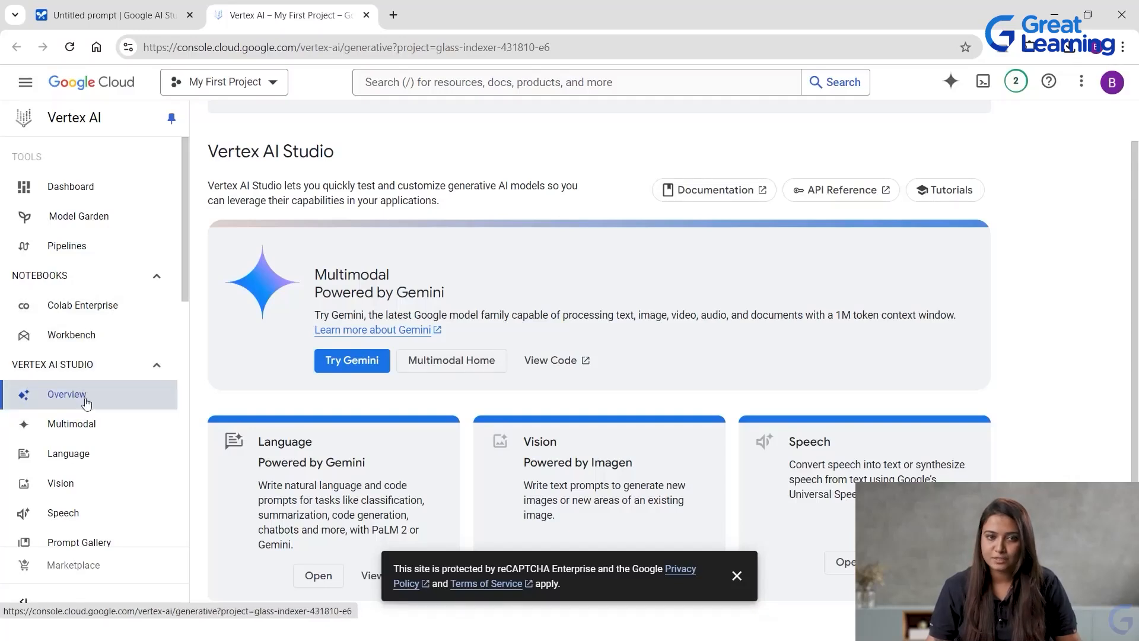
pyautogui.scroll(-1, 76, 428)
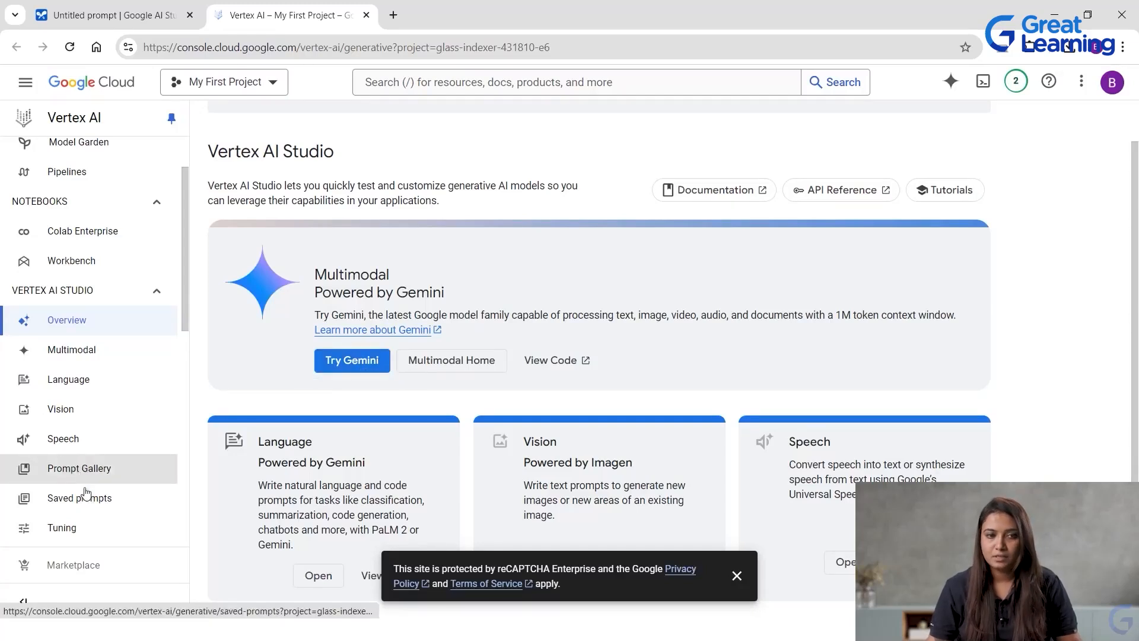
pyautogui.scroll(-1, 86, 492)
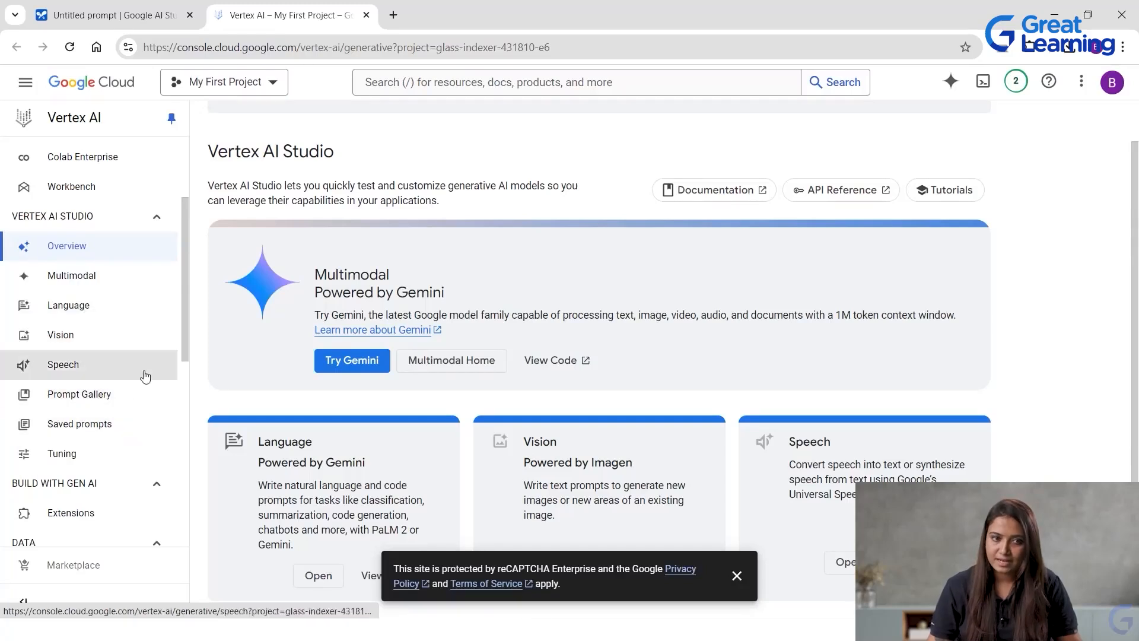
pyautogui.scroll(-4, 106, 472)
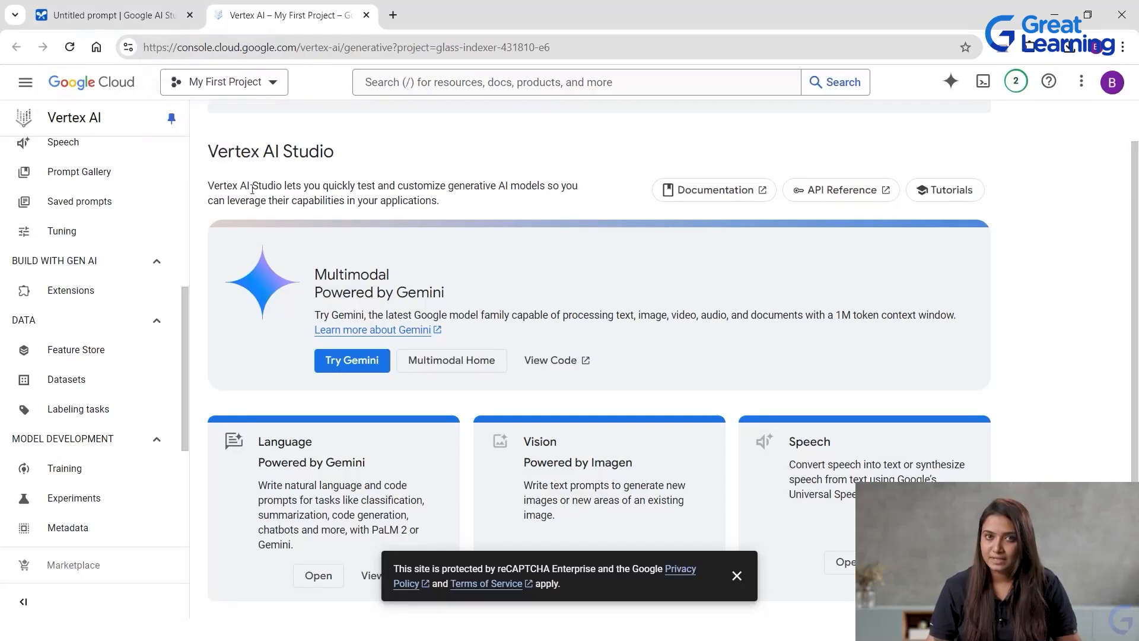
# Return to Google AI Studio, create a new prompt and save it under the name "Demo 1".
pyautogui.click(113, 14)
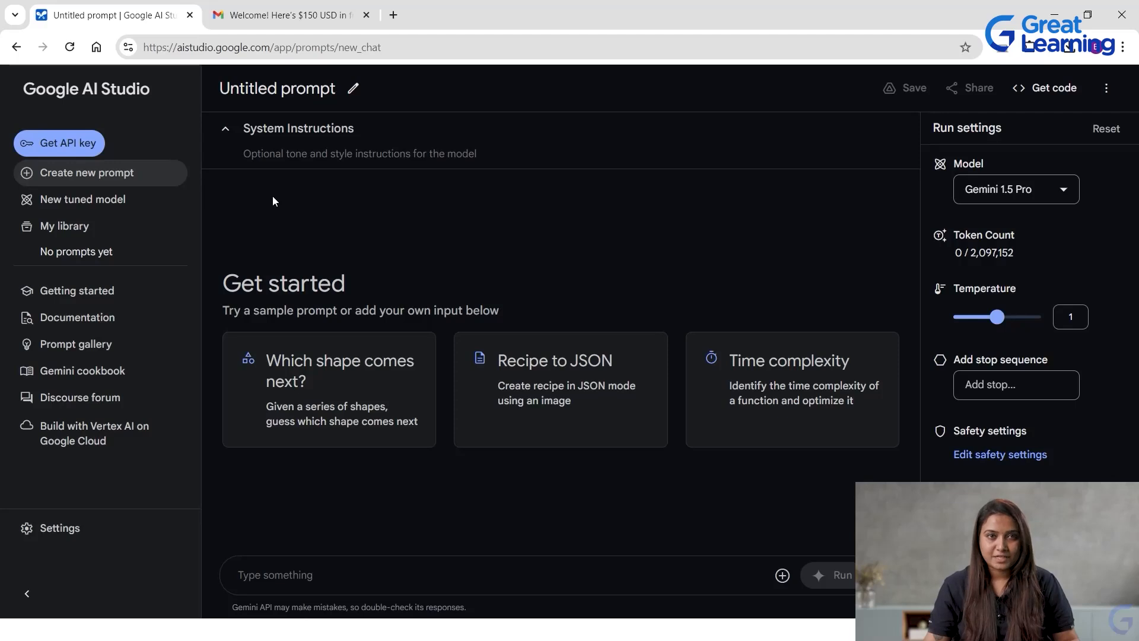
pyautogui.click(131, 172)
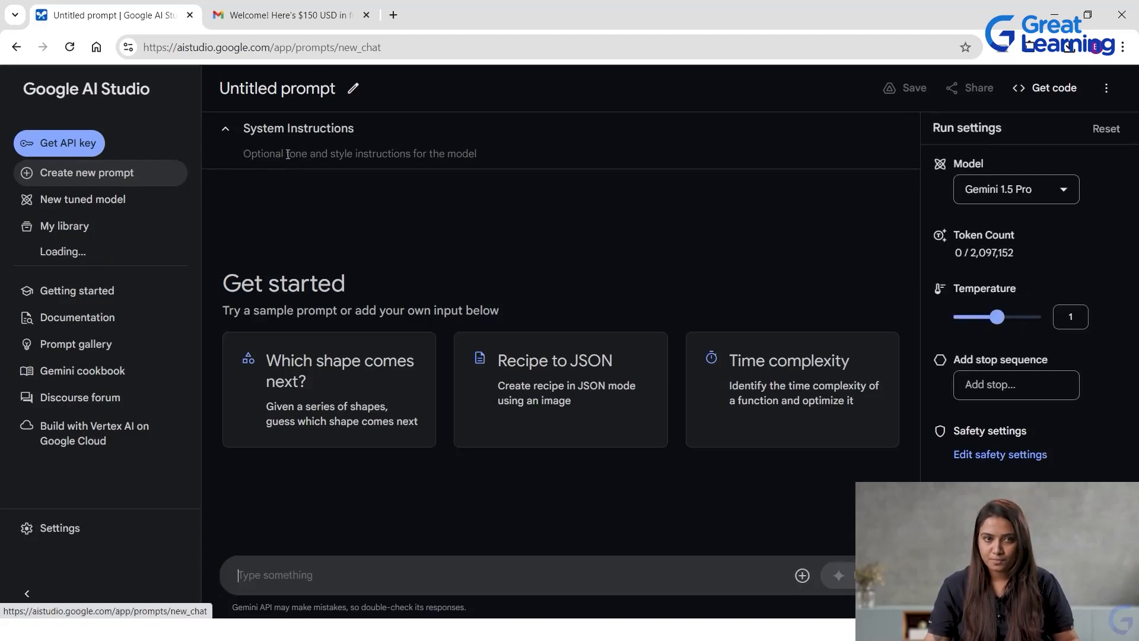
pyautogui.click(353, 90)
pyautogui.press('BackSpace')
pyautogui.press('BackSpace')
pyautogui.press('BackSpace')
pyautogui.press('BackSpace')
pyautogui.press('BackSpace')
pyautogui.press('BackSpace')
pyautogui.press('BackSpace')
pyautogui.press('BackSpace')
pyautogui.press('BackSpace')
pyautogui.press('BackSpace')
pyautogui.press('BackSpace')
pyautogui.press('BackSpace')
pyautogui.press('BackSpace')
pyautogui.press('BackSpace')
pyautogui.press('BackSpace')
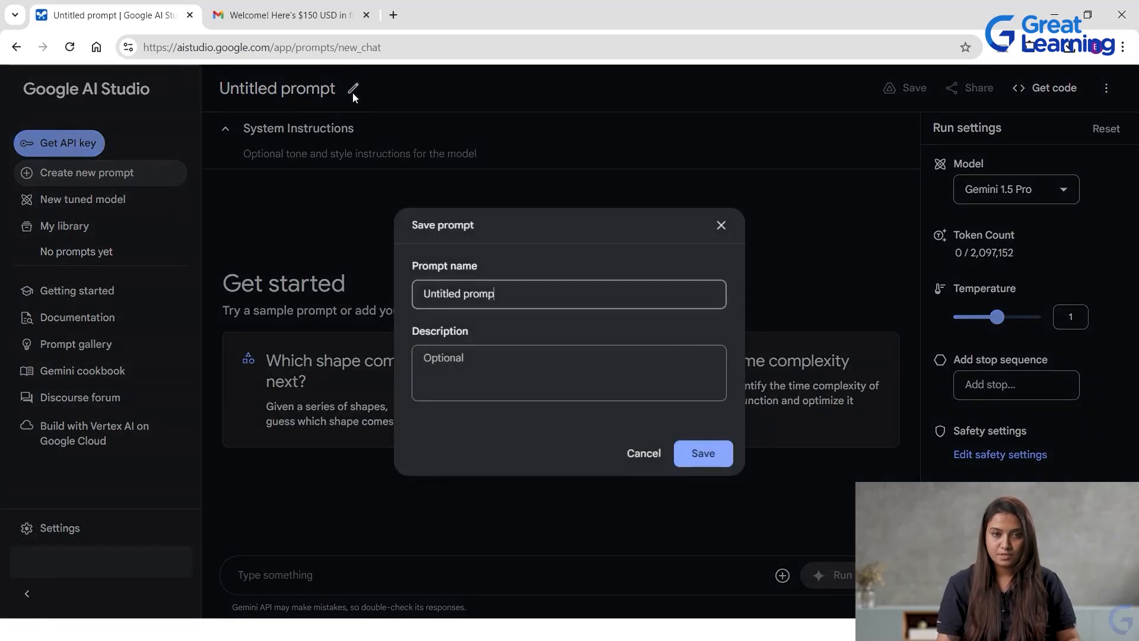
pyautogui.write('Demo 1')
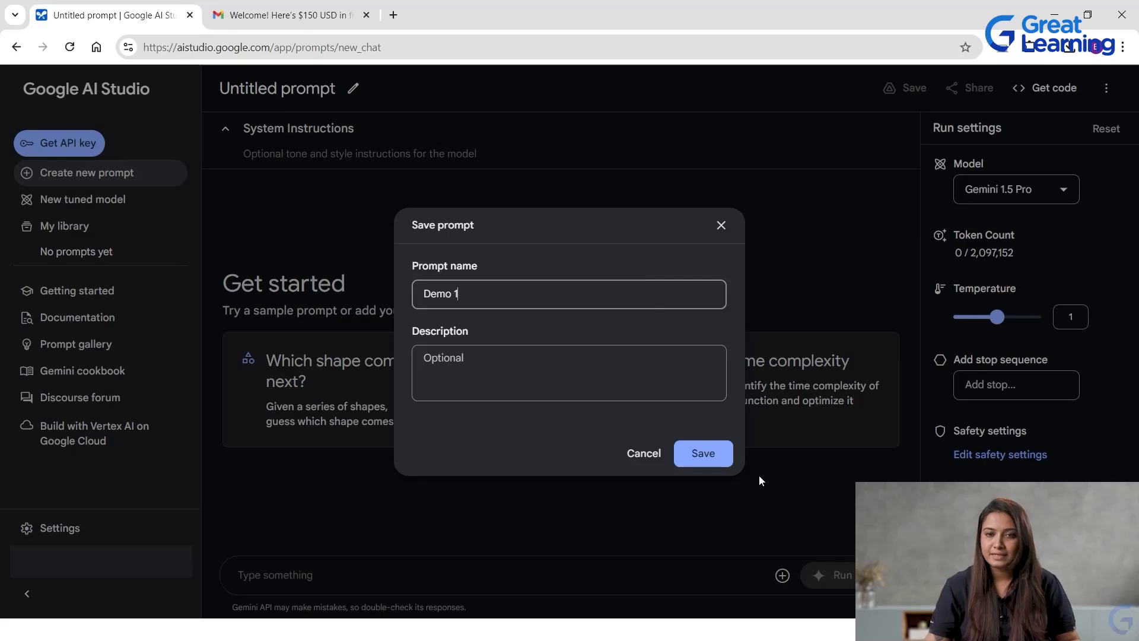
pyautogui.click(720, 454)
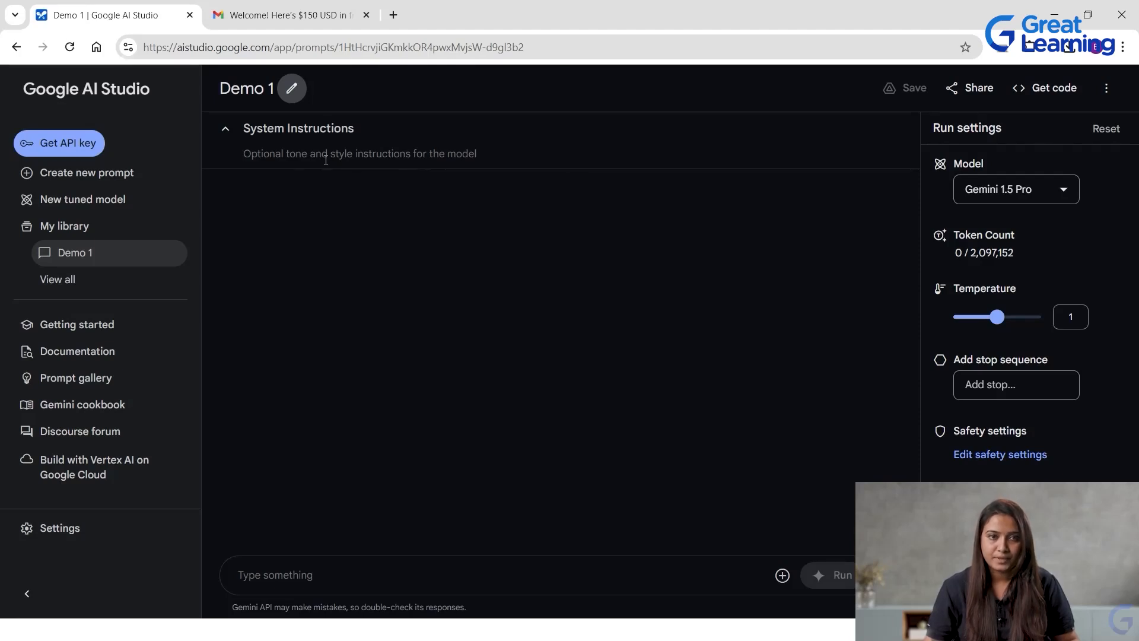
# Enter "The response we receive should be poetic" as the system instructions of the Demo 1 prompt.
pyautogui.click(326, 160)
pyautogui.write('The response ')
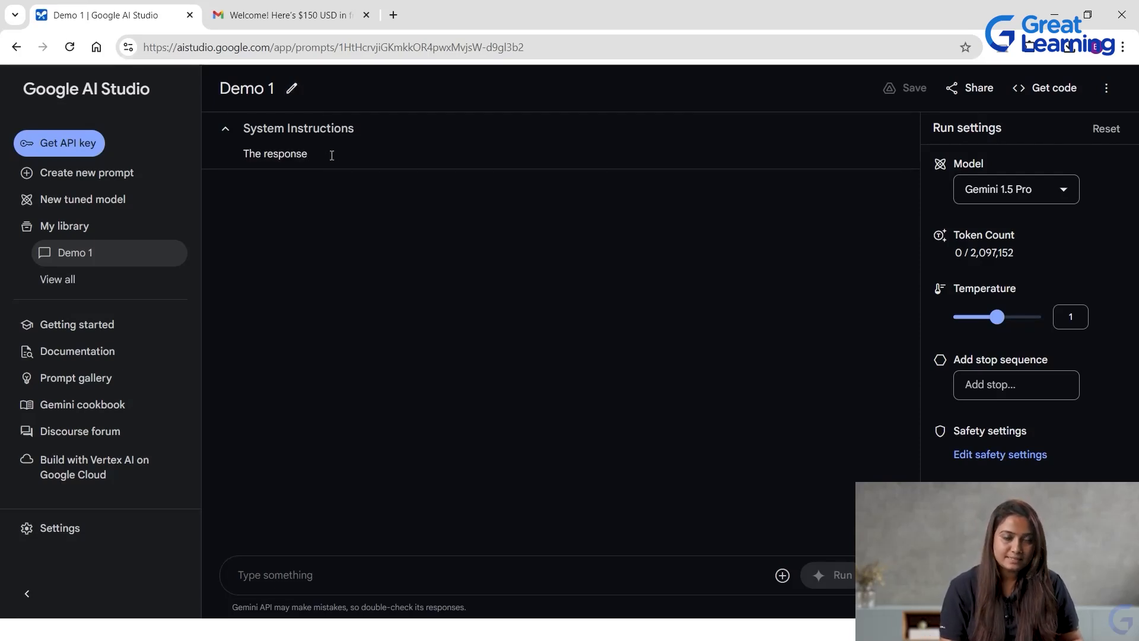
pyautogui.write('we receive should be po')
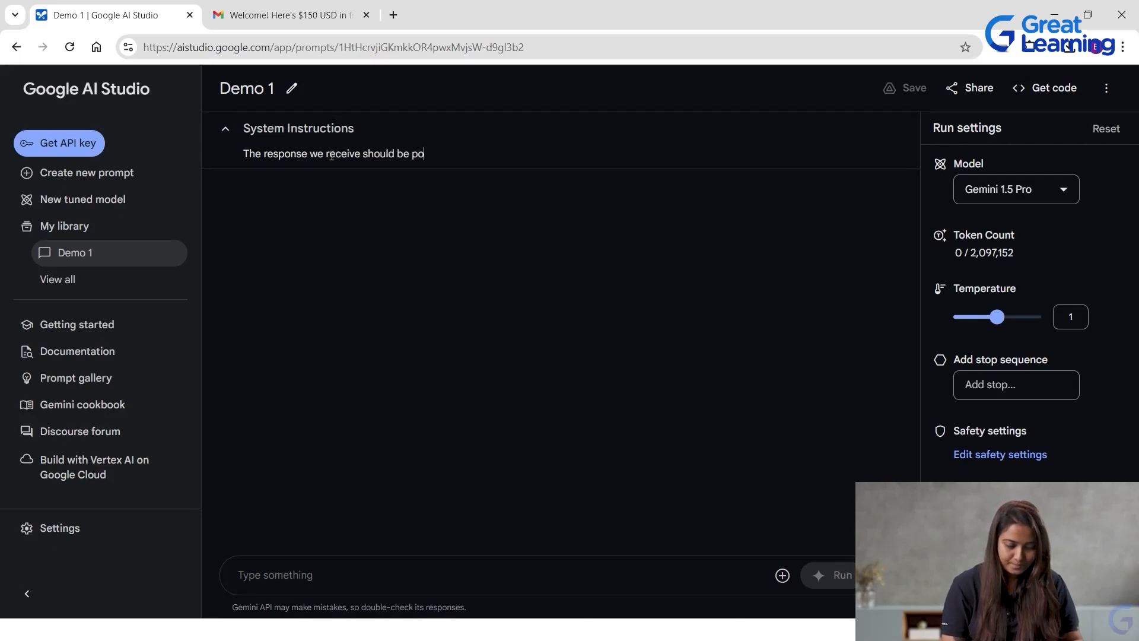
pyautogui.write('etic')
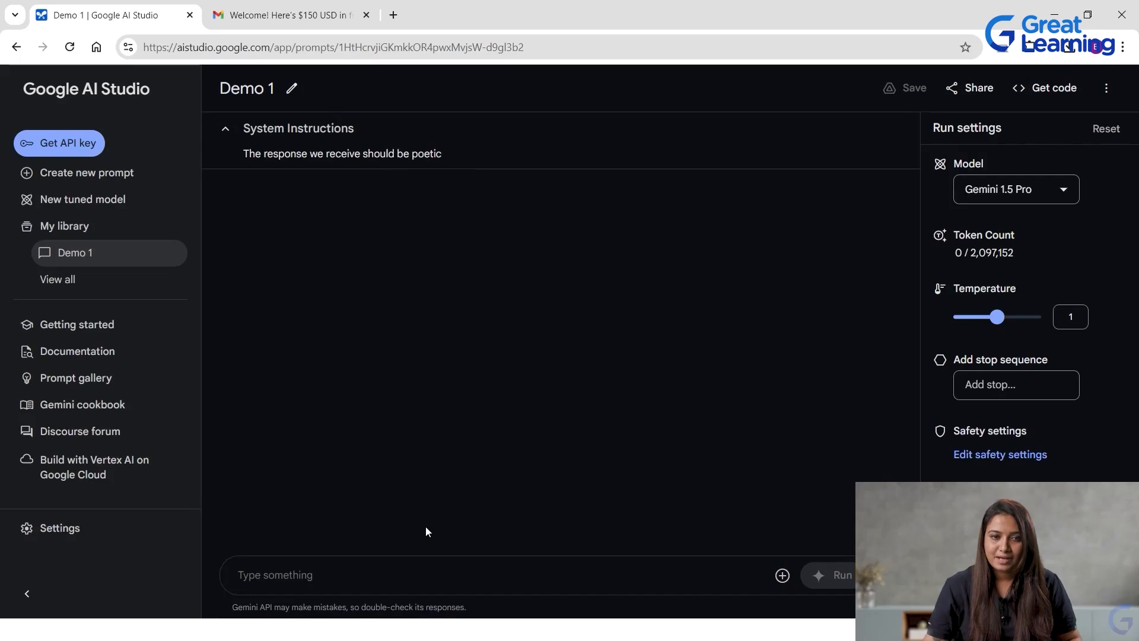
# Run the message "Hi" in the Demo 1 prompt.
pyautogui.click(376, 571)
pyautogui.write('Hi')
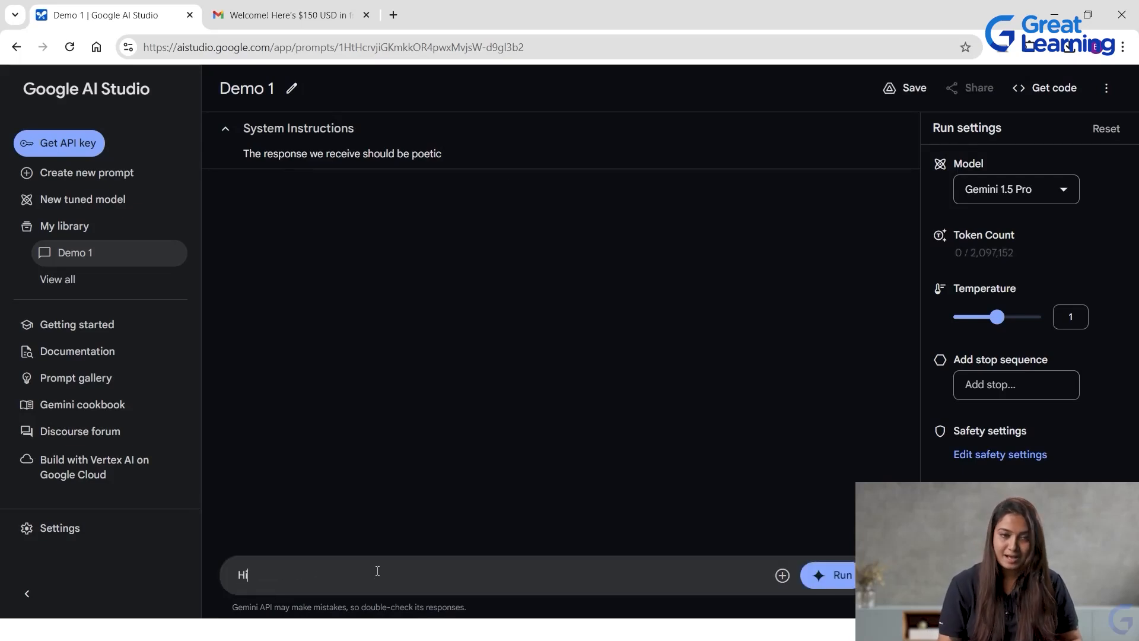
pyautogui.click(842, 575)
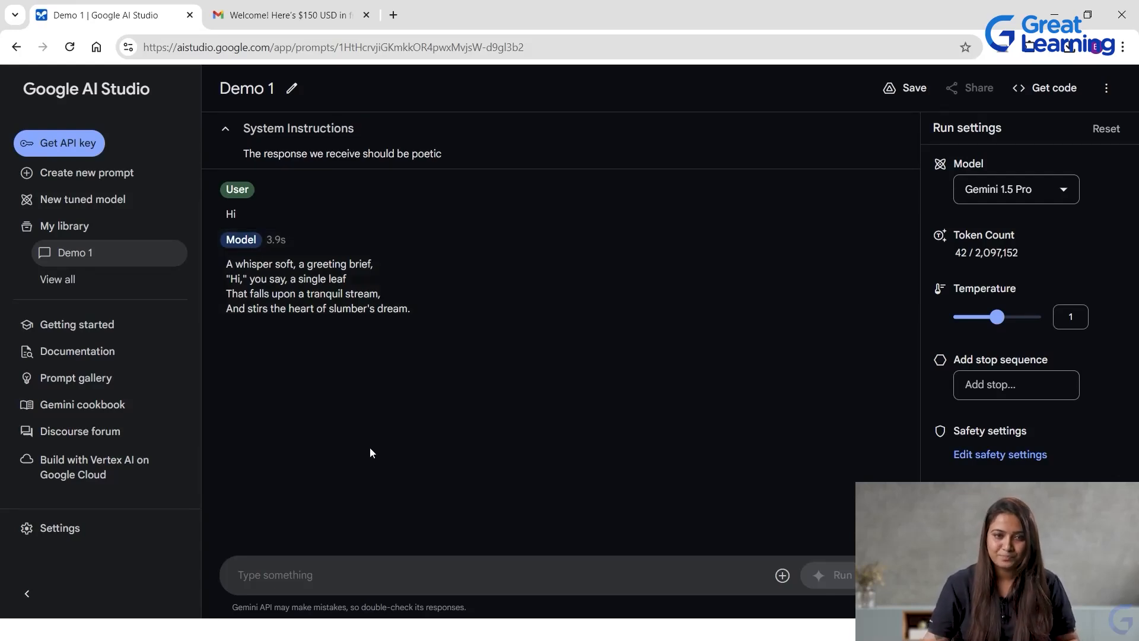
# Run the follow-up message "How are you" in the Demo 1 chat.
pyautogui.click(293, 576)
pyautogui.write('How are yo')
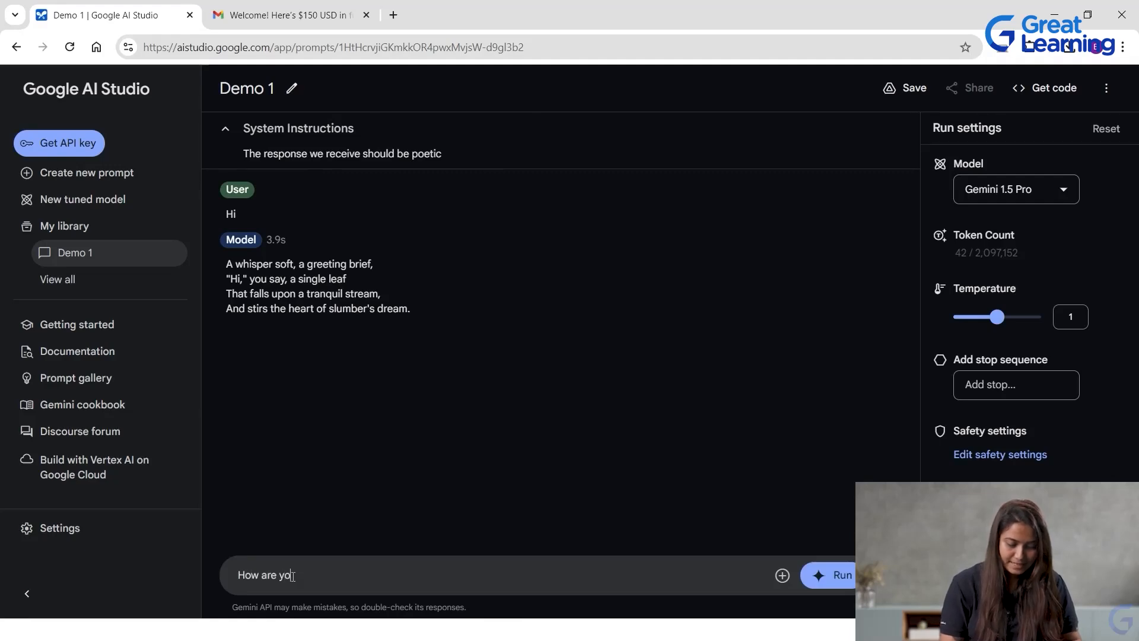
pyautogui.write('u')
pyautogui.press('Return')
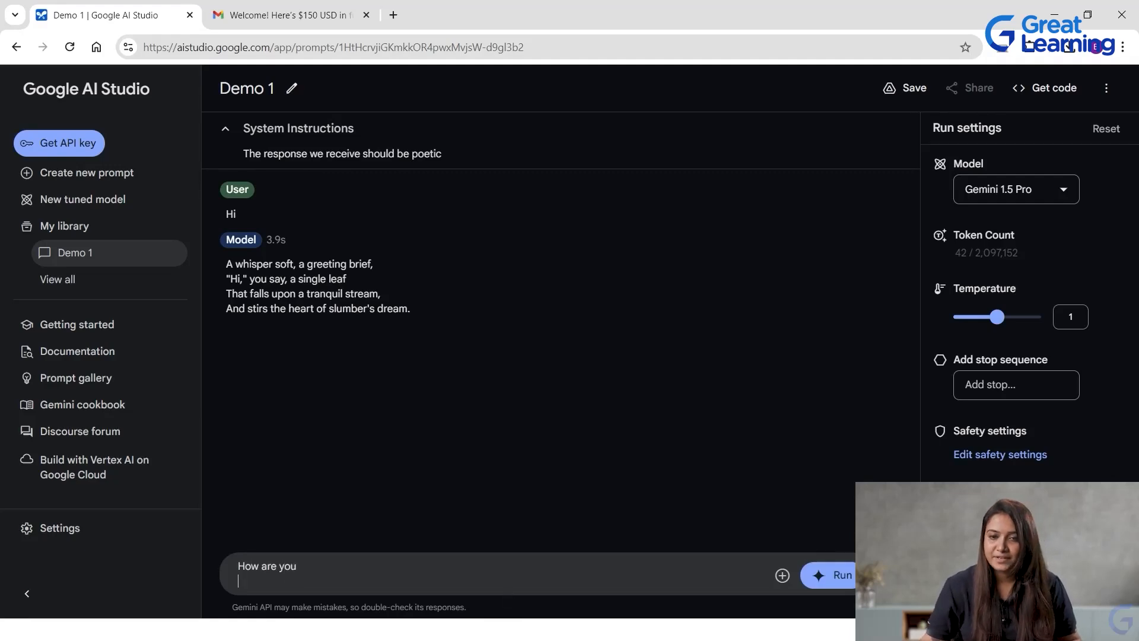
pyautogui.click(844, 575)
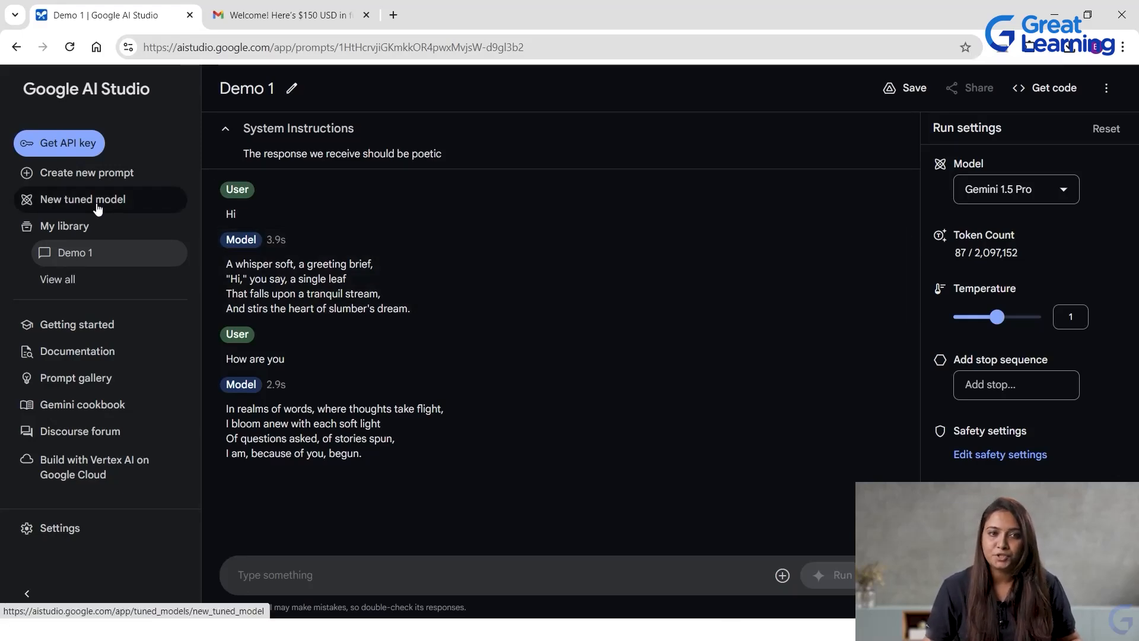
# Leave the Demo 1 chat without saving its changes and create a structured prompt as the data source for a new tuned model.
pyautogui.click(96, 204)
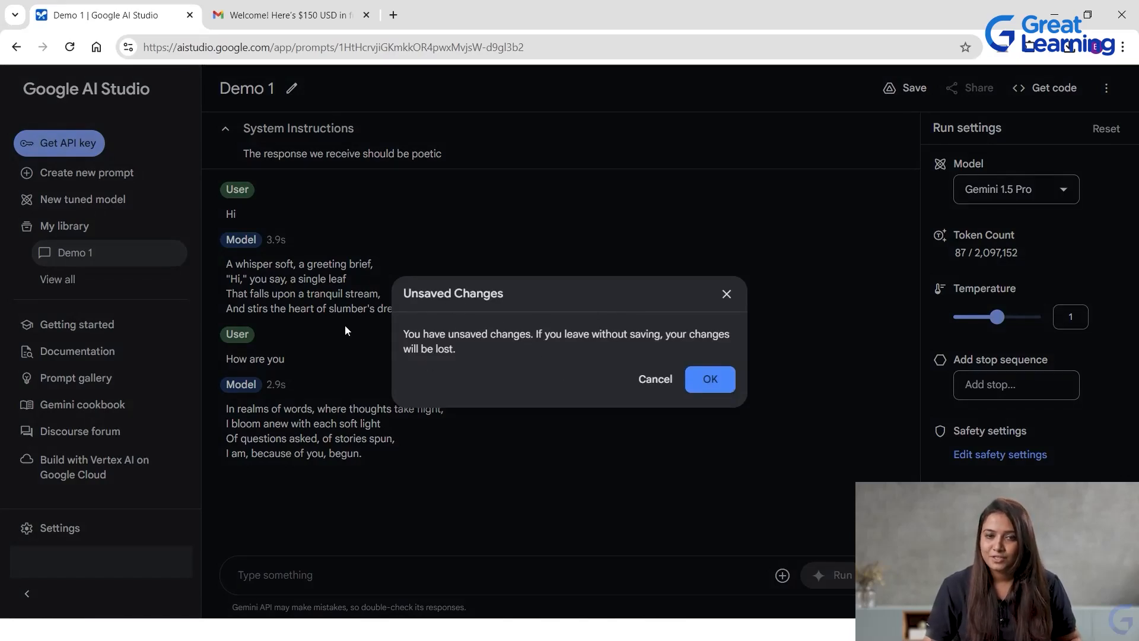
pyautogui.click(706, 378)
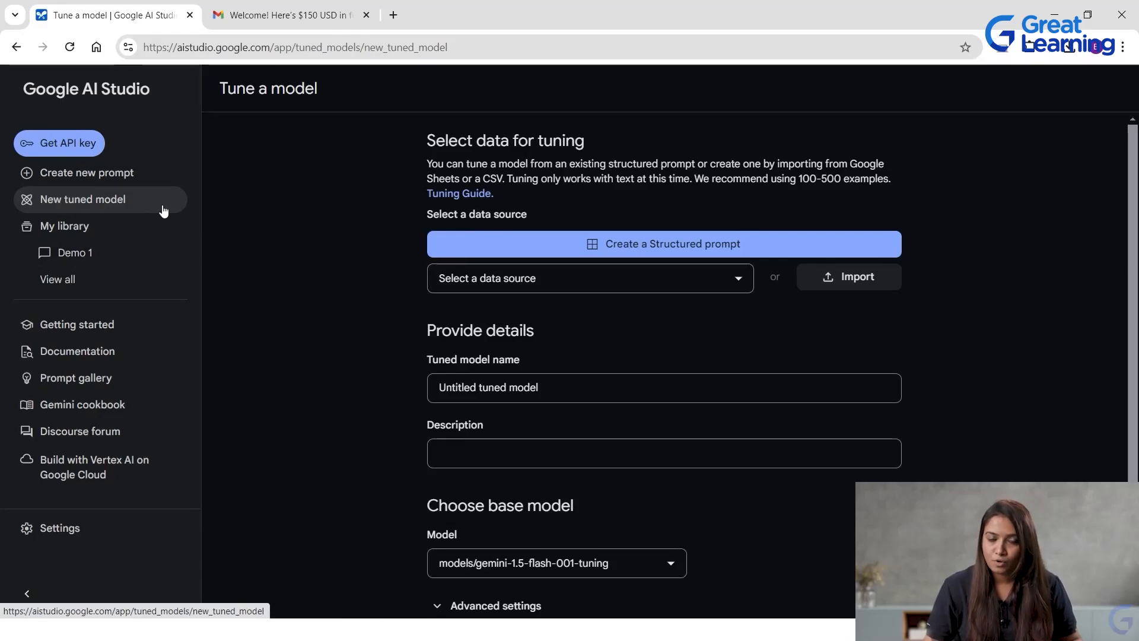
pyautogui.click(733, 251)
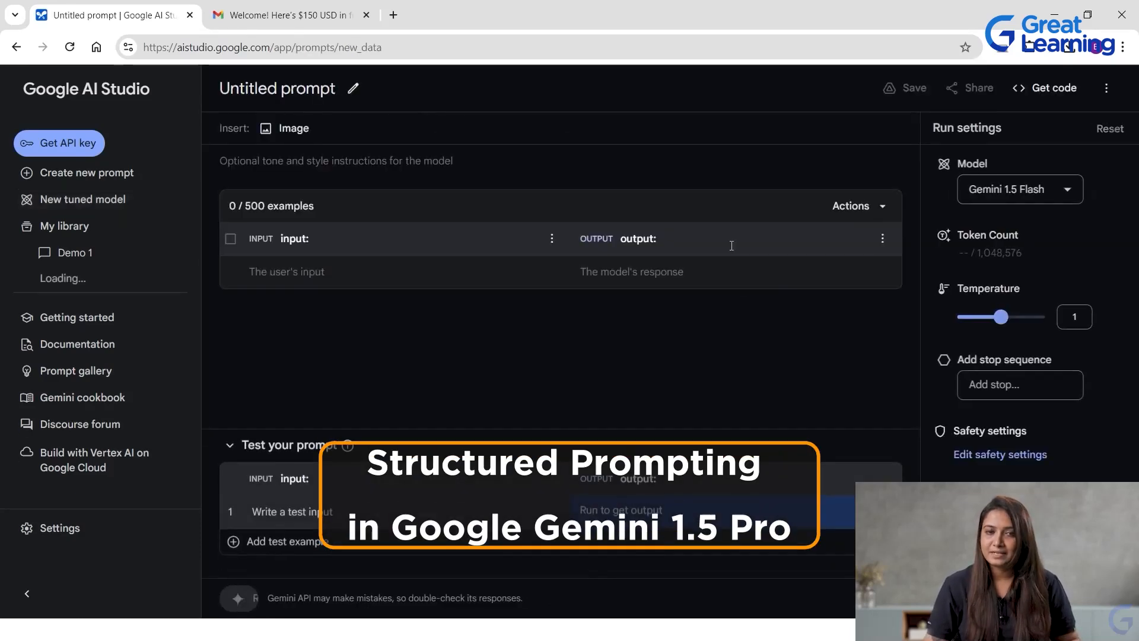
# Save the new structured prompt under the name "Demo 2".
pyautogui.click(353, 88)
pyautogui.hotkey('ctrl', 'a')
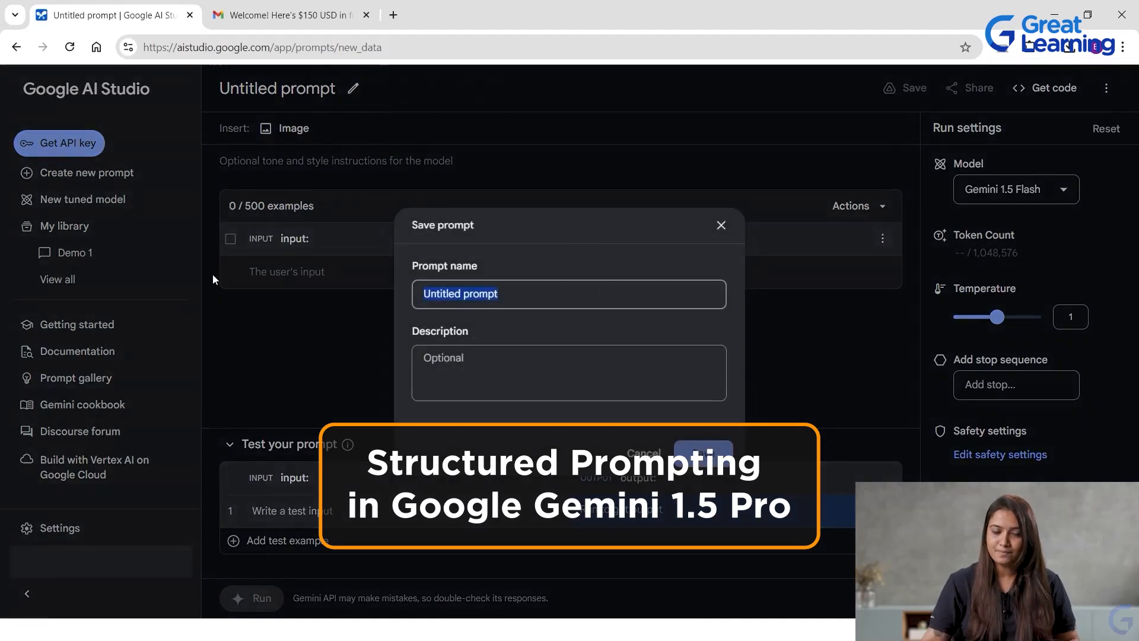
pyautogui.write('Demo 2')
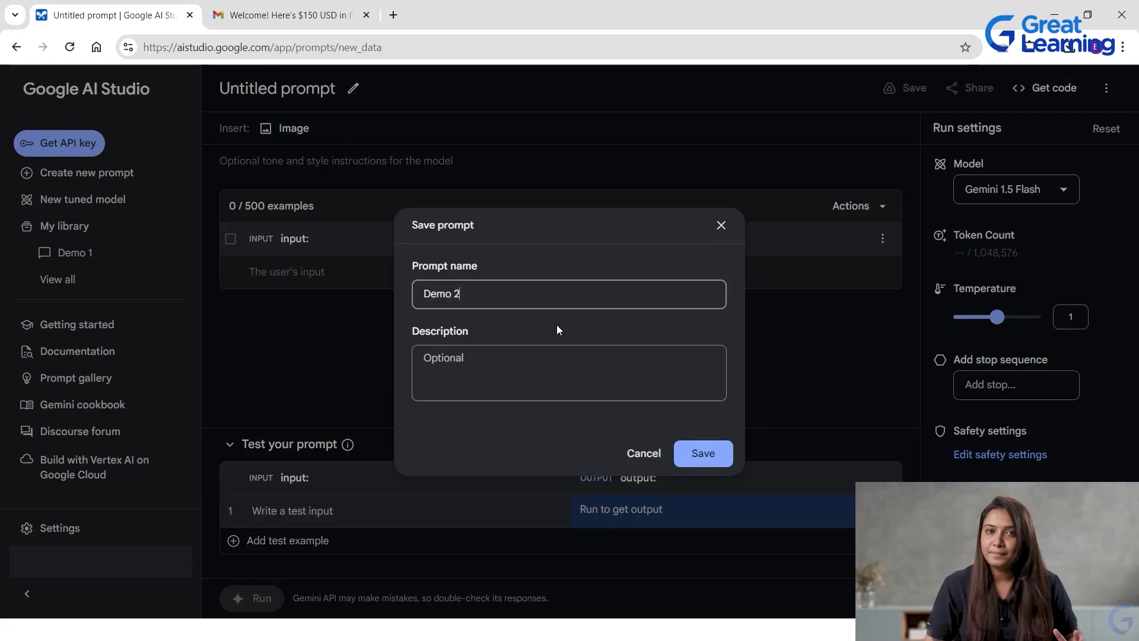
pyautogui.click(715, 450)
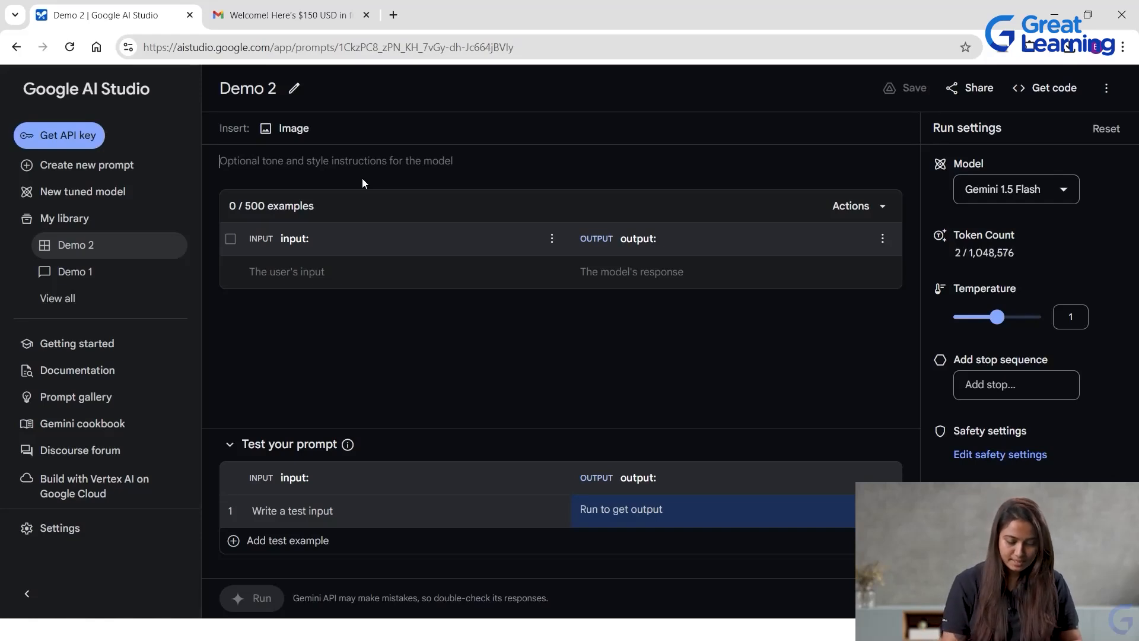
# Enter and save style instructions "I am working as a news reporter I need the normal news to be displayed more excited manner or as a breaking news".
pyautogui.write('I am working ')
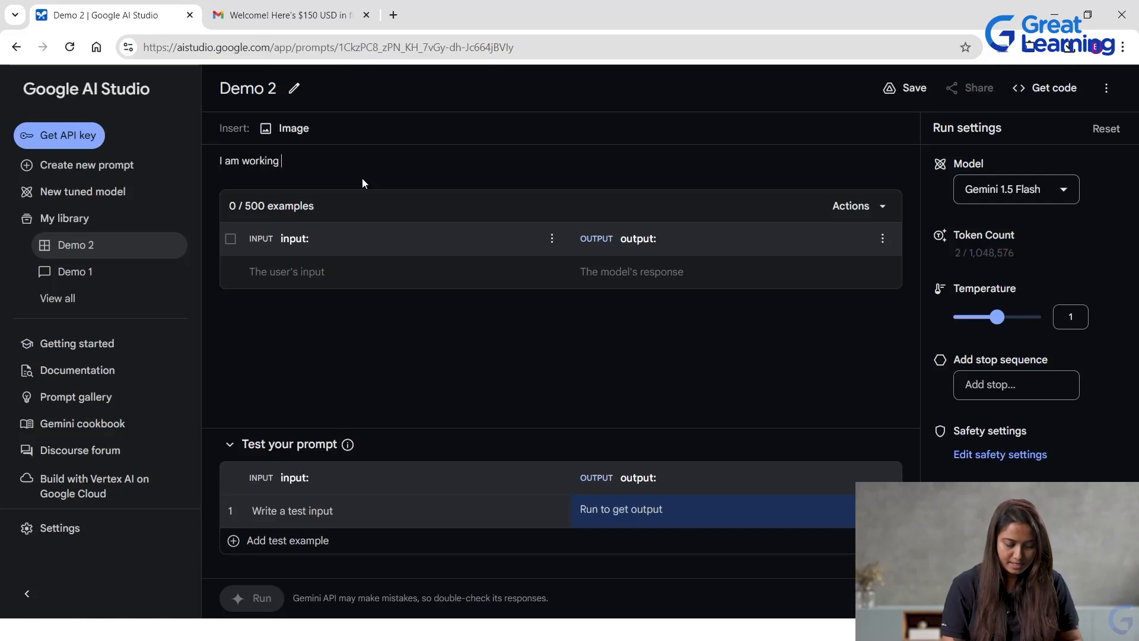
pyautogui.write('as a new')
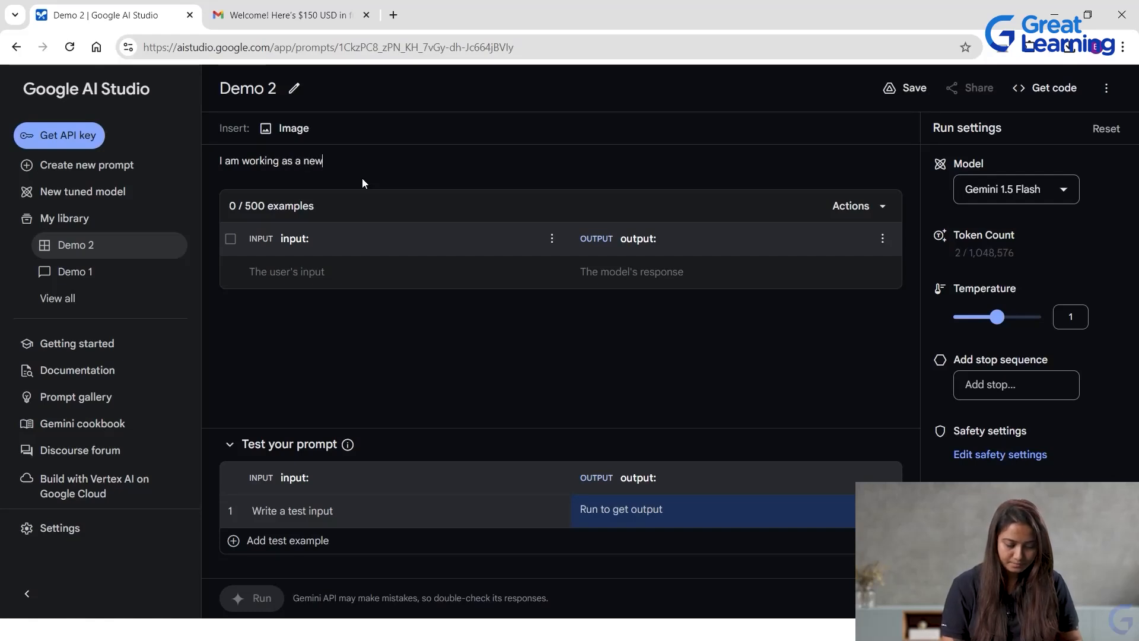
pyautogui.write('s rep')
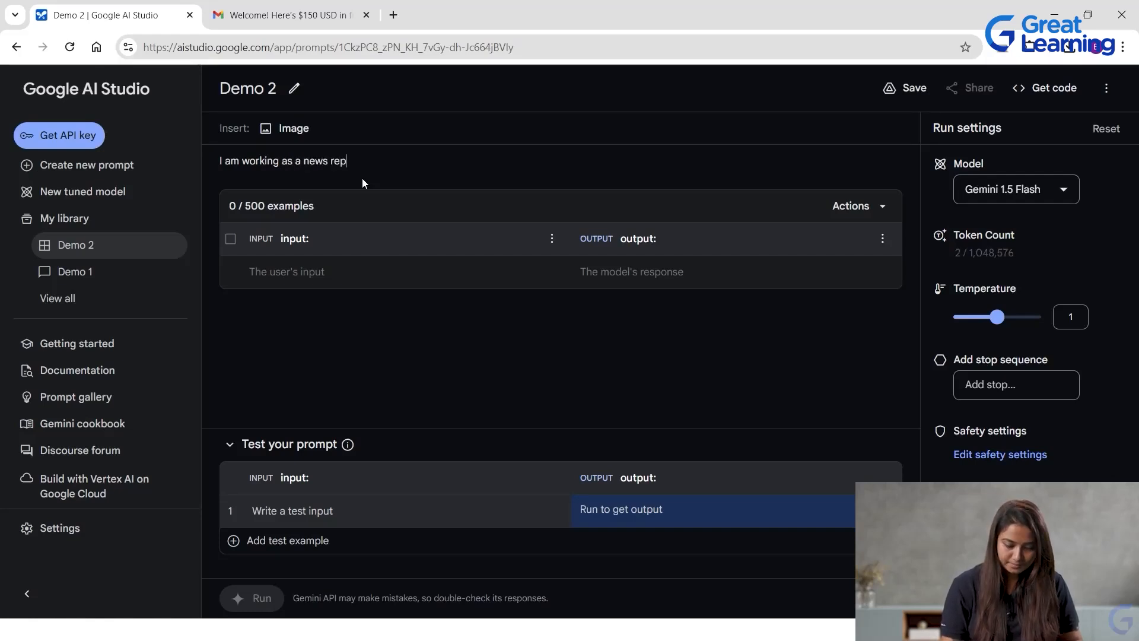
pyautogui.write('orter I need the normal news')
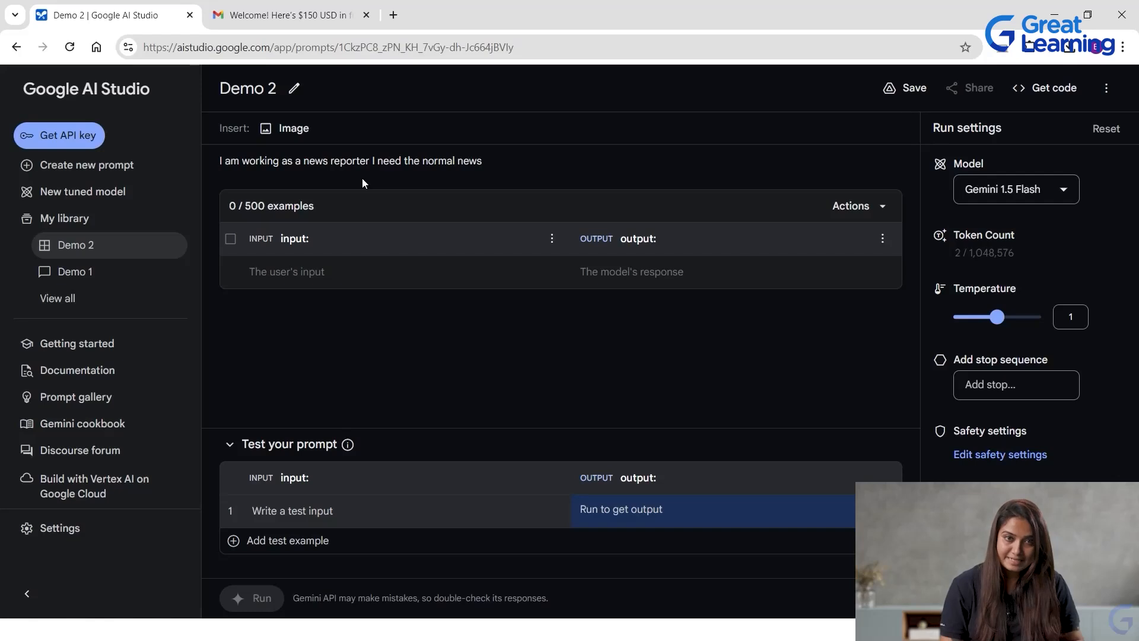
pyautogui.write(' to be d')
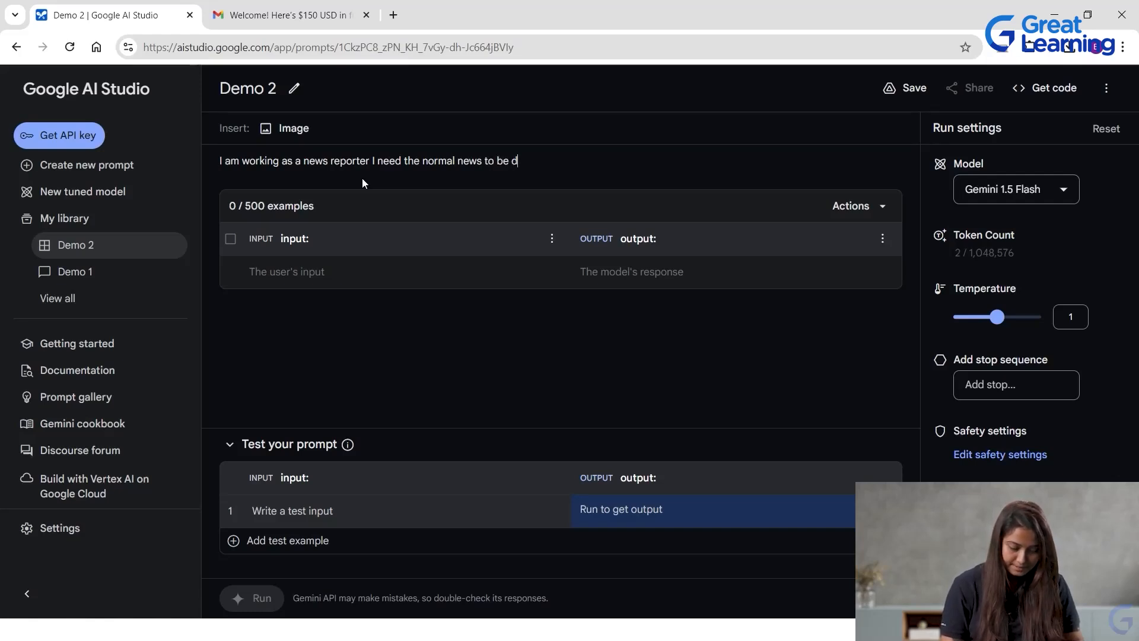
pyautogui.write('isplayed m')
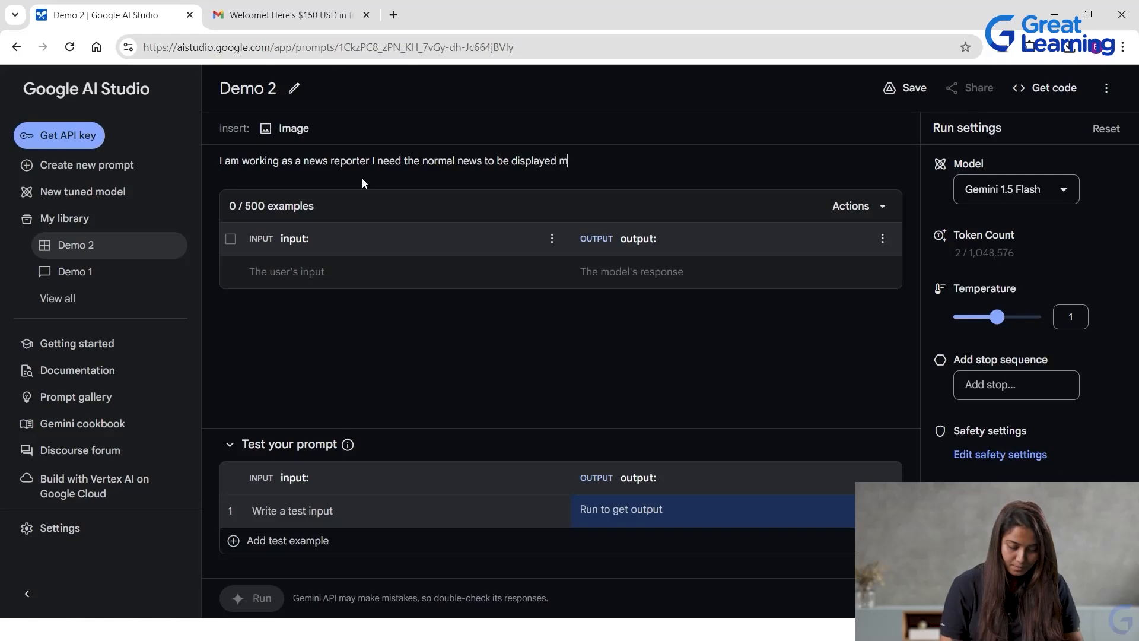
pyautogui.write('ore exci')
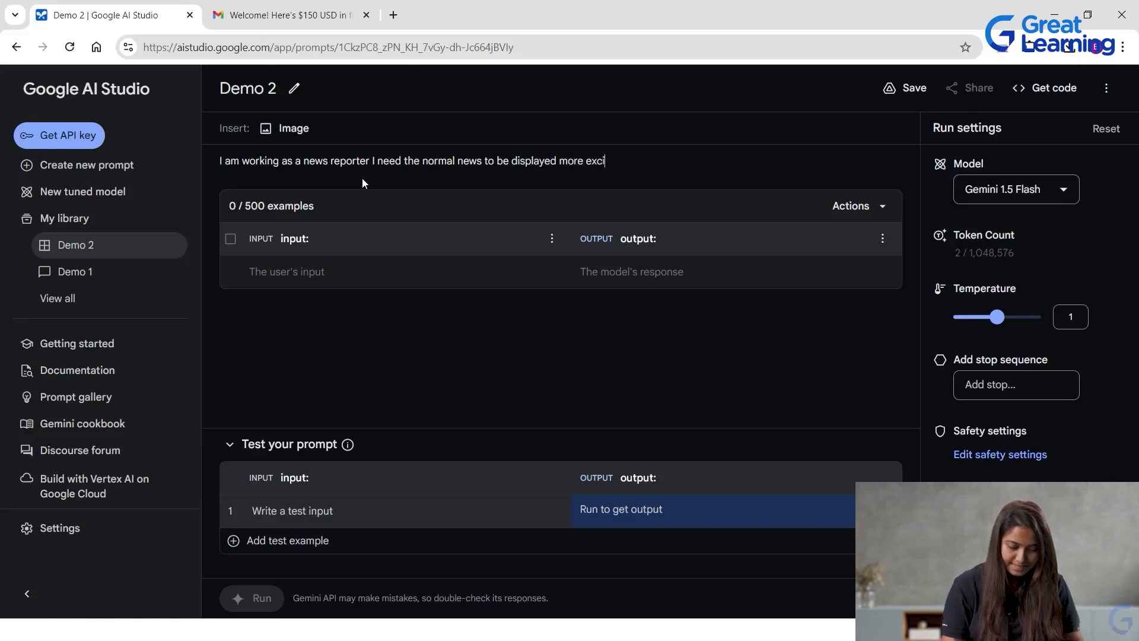
pyautogui.write('ted m')
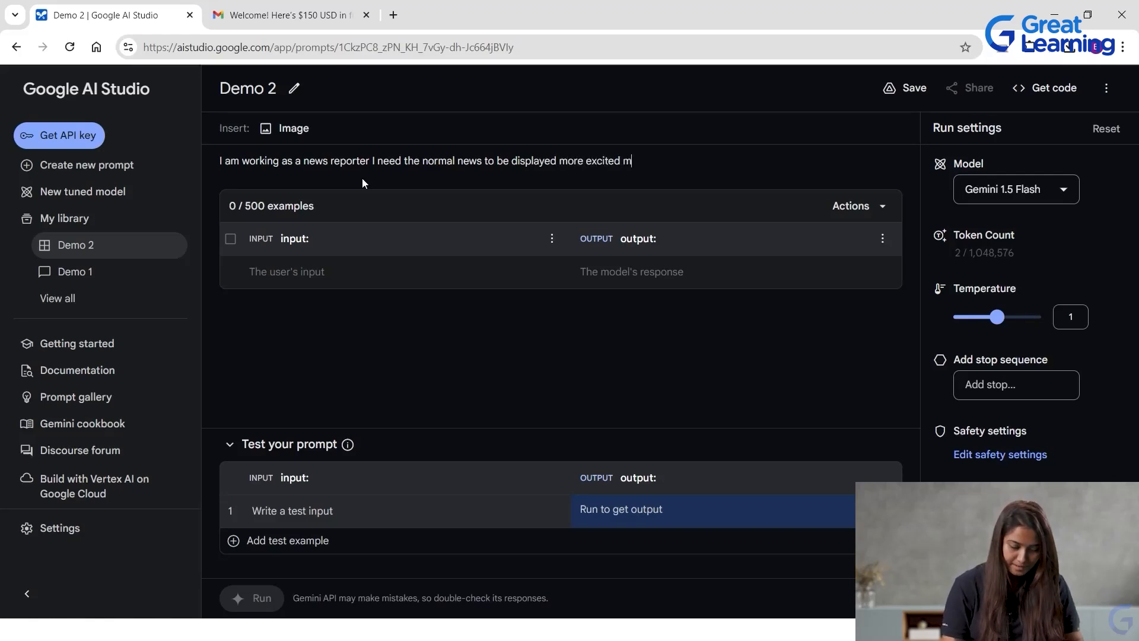
pyautogui.write('anner or')
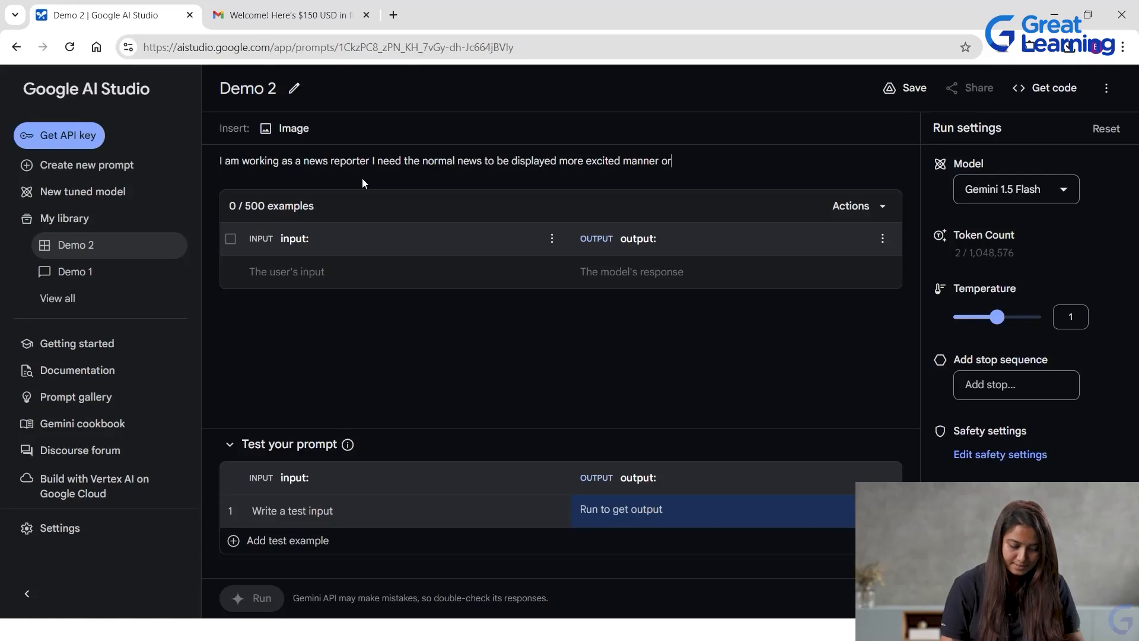
pyautogui.write(' a sa ')
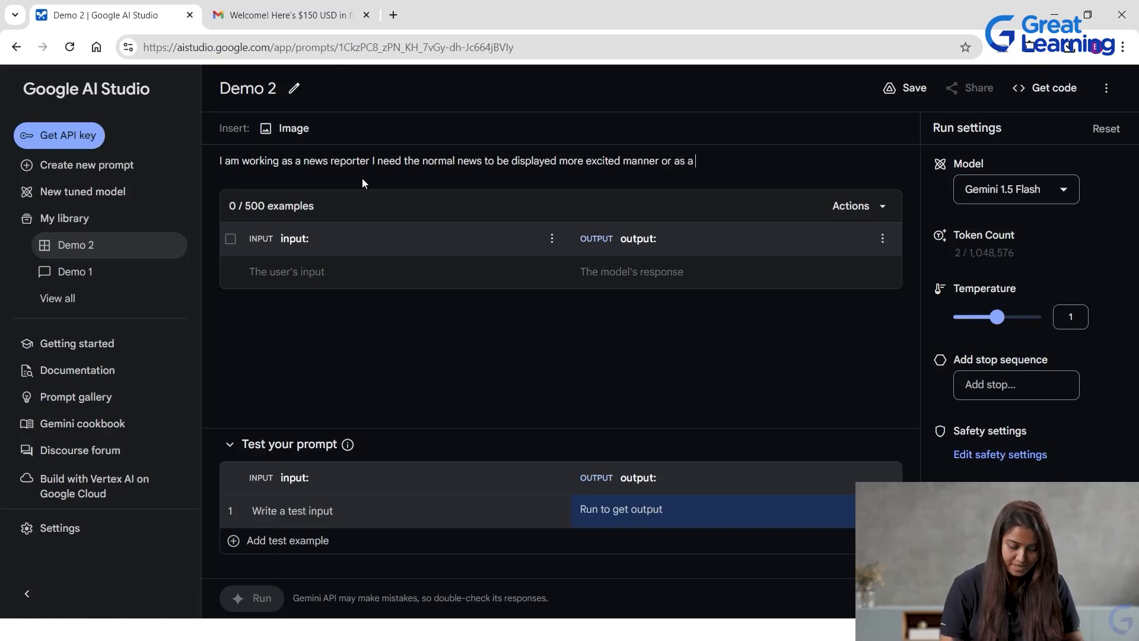
pyautogui.write('breaking news')
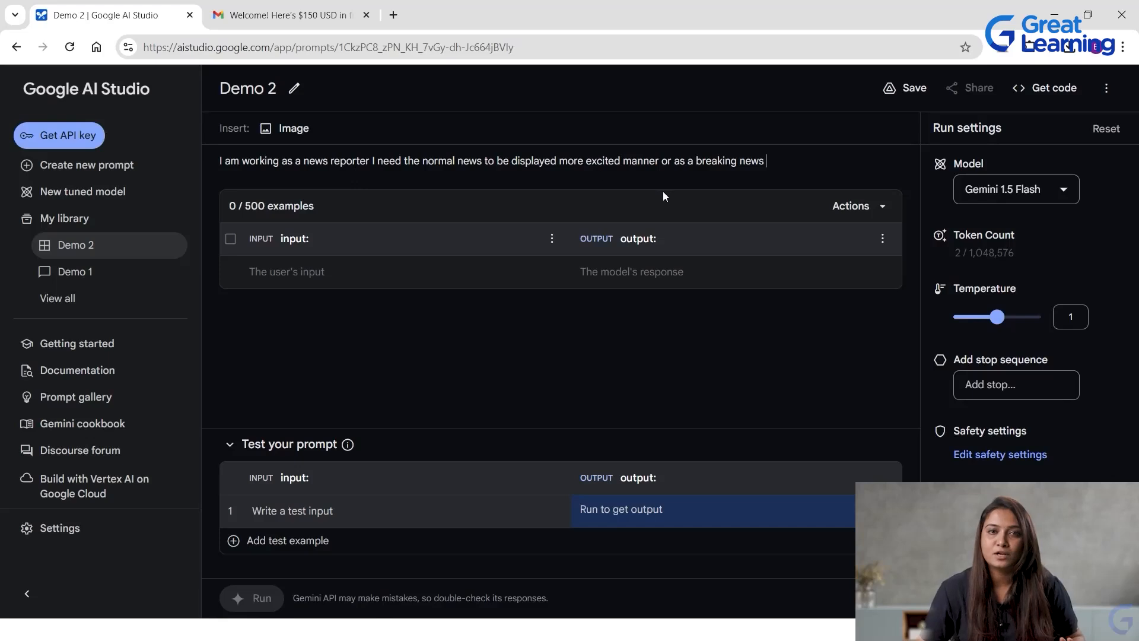
pyautogui.click(914, 87)
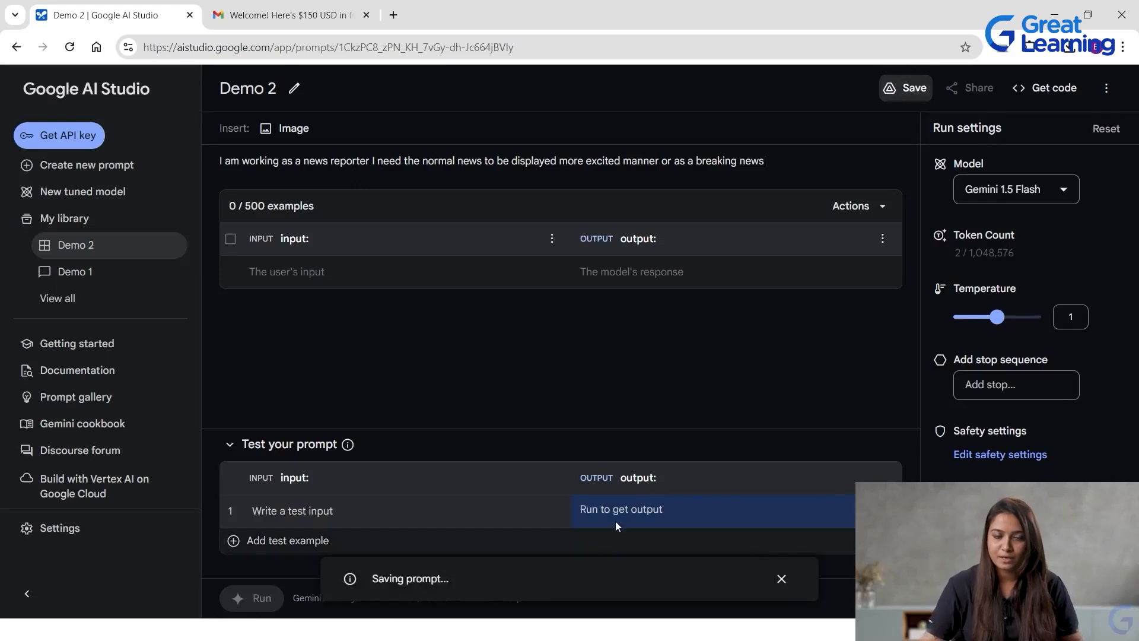
# Enter "this time olympics is hled in paris" as the input of the first example.
pyautogui.click(340, 273)
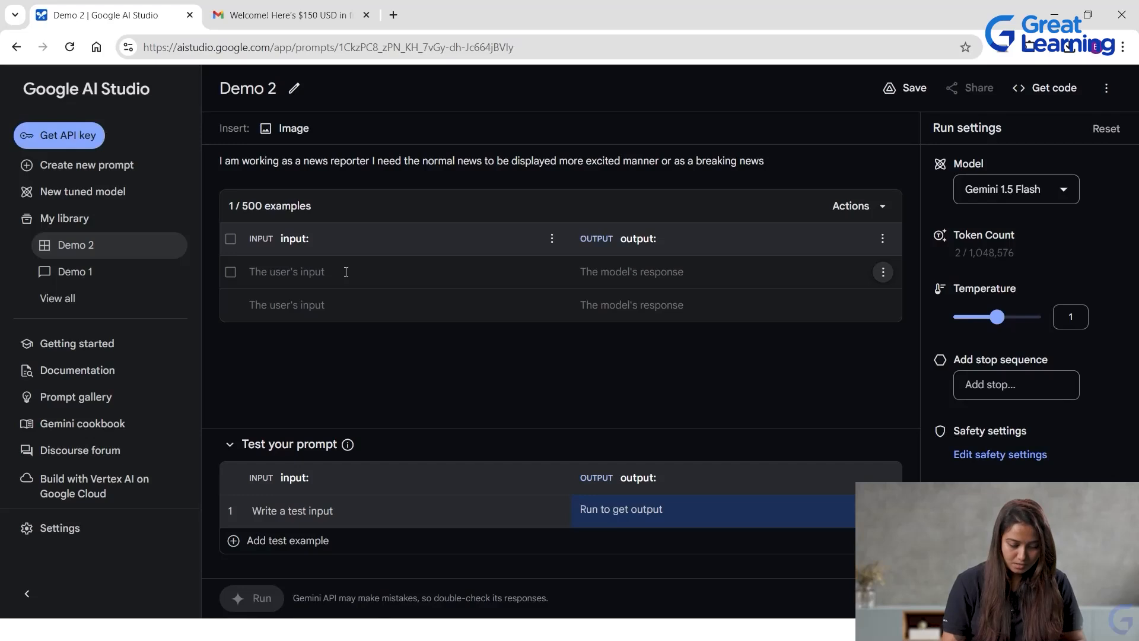
pyautogui.write('this time ol')
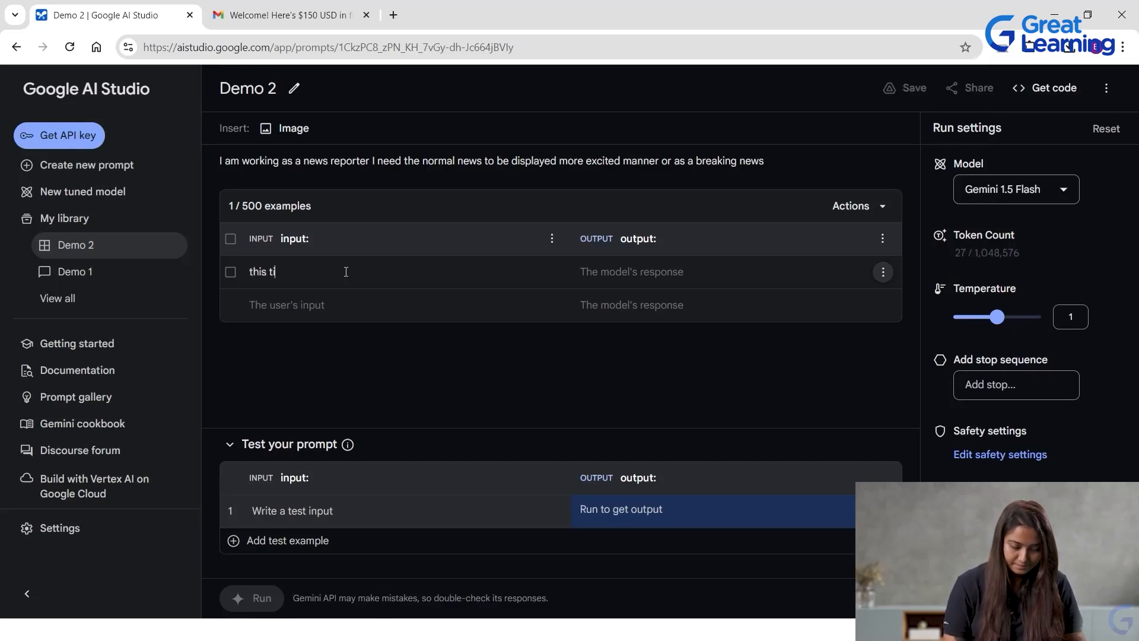
pyautogui.write('y')
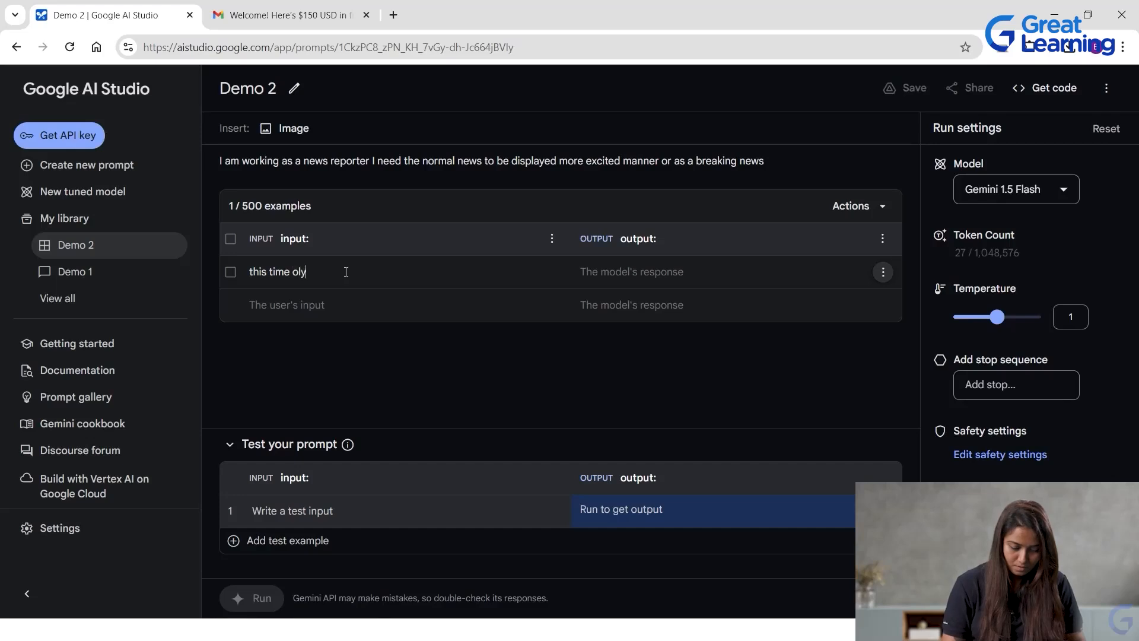
pyautogui.write('mpics')
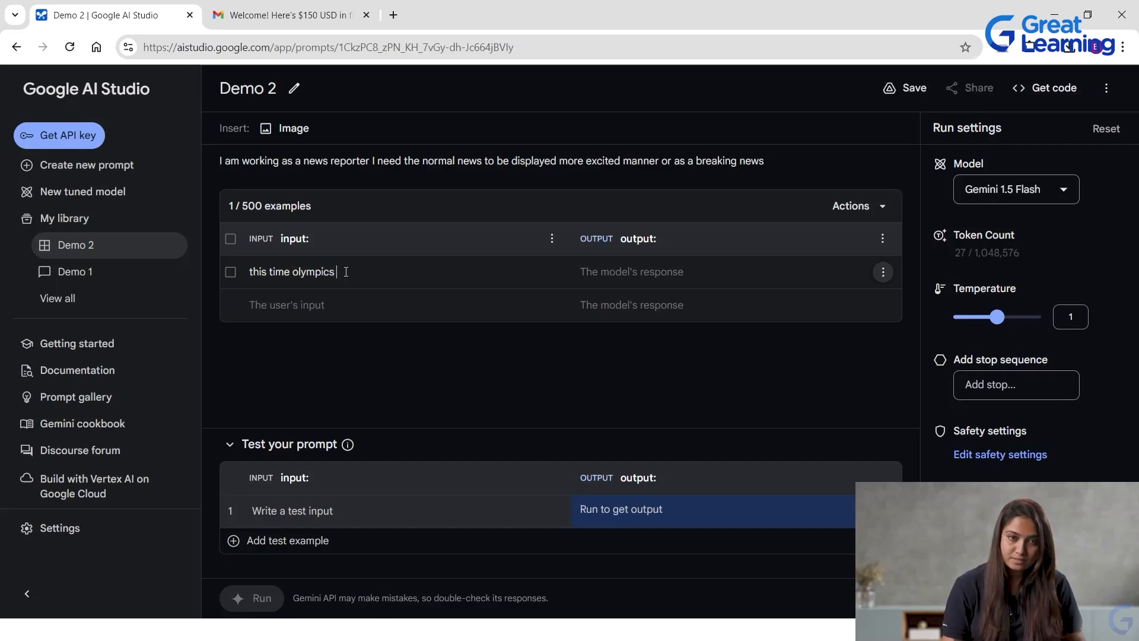
pyautogui.write(' is hled i')
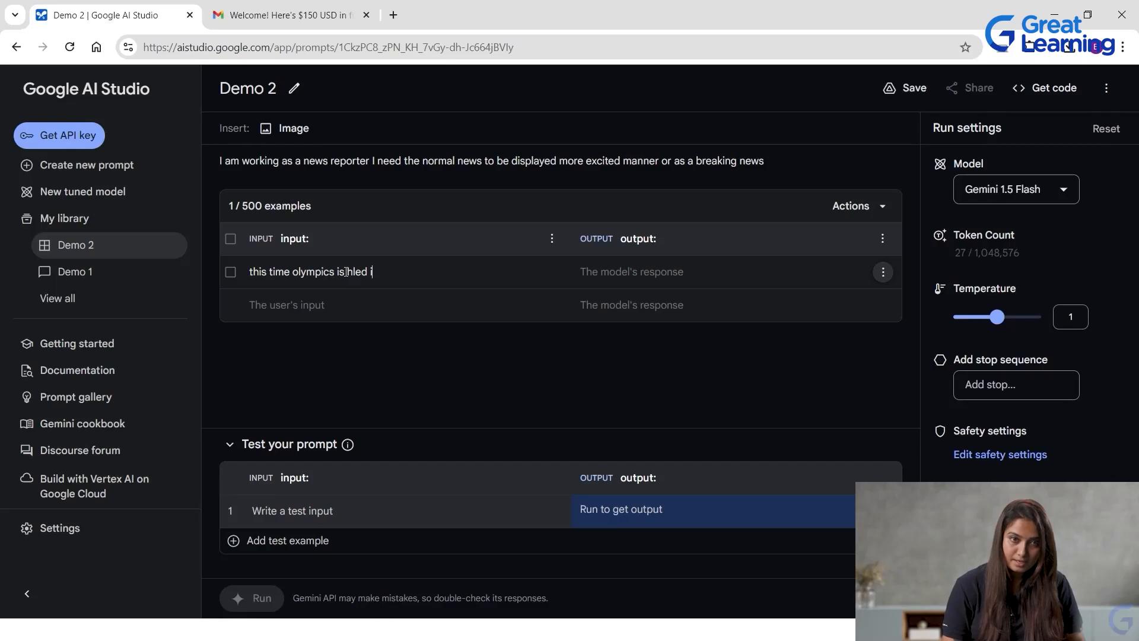
pyautogui.write('n paris')
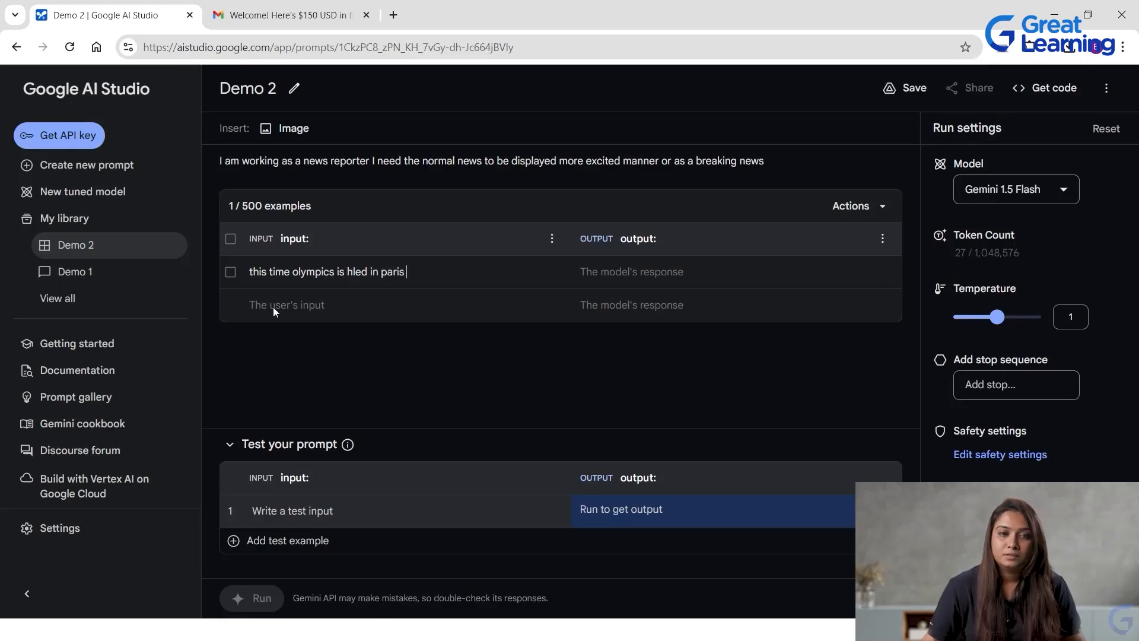
# Add a second example with the input "The player from turkey won silver medal in Shooting".
pyautogui.click(383, 306)
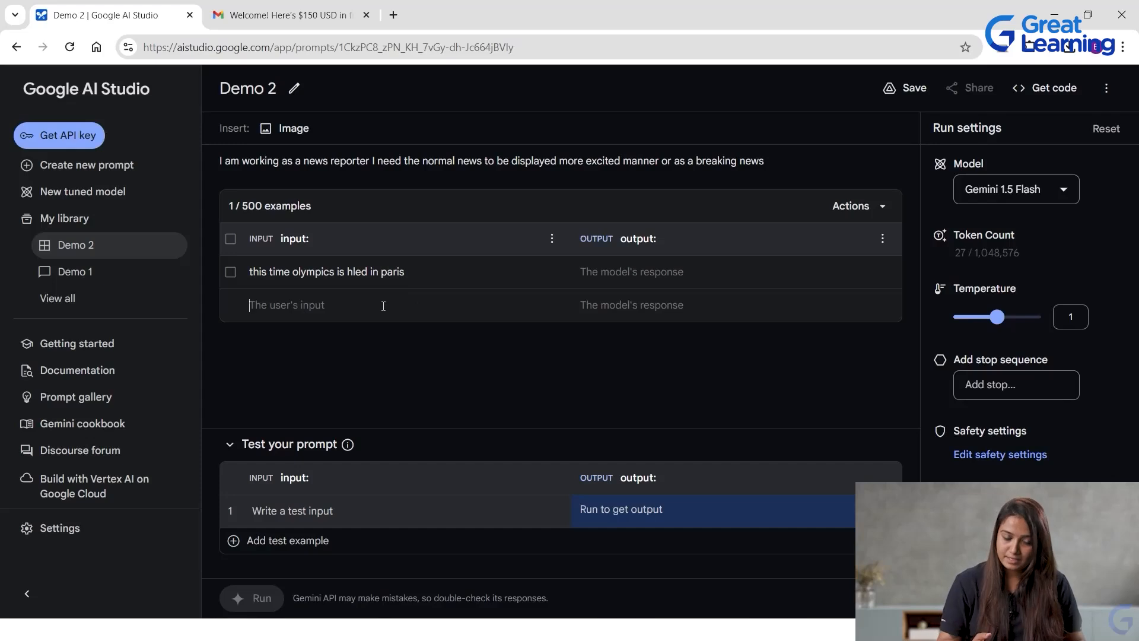
pyautogui.write('Th')
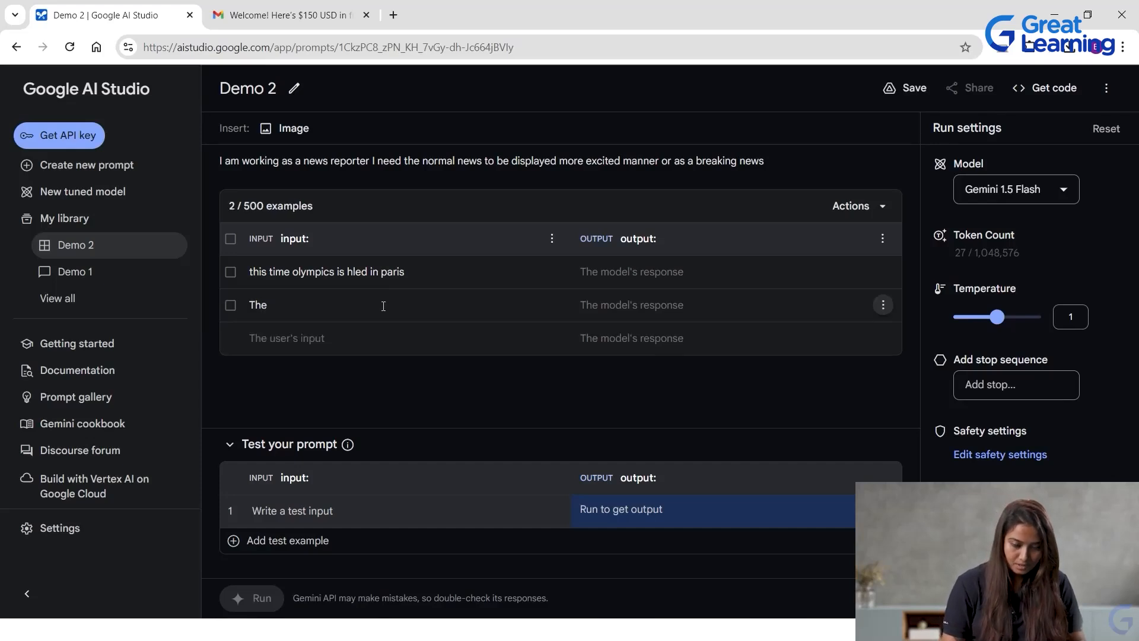
pyautogui.write('e player from turkey won ')
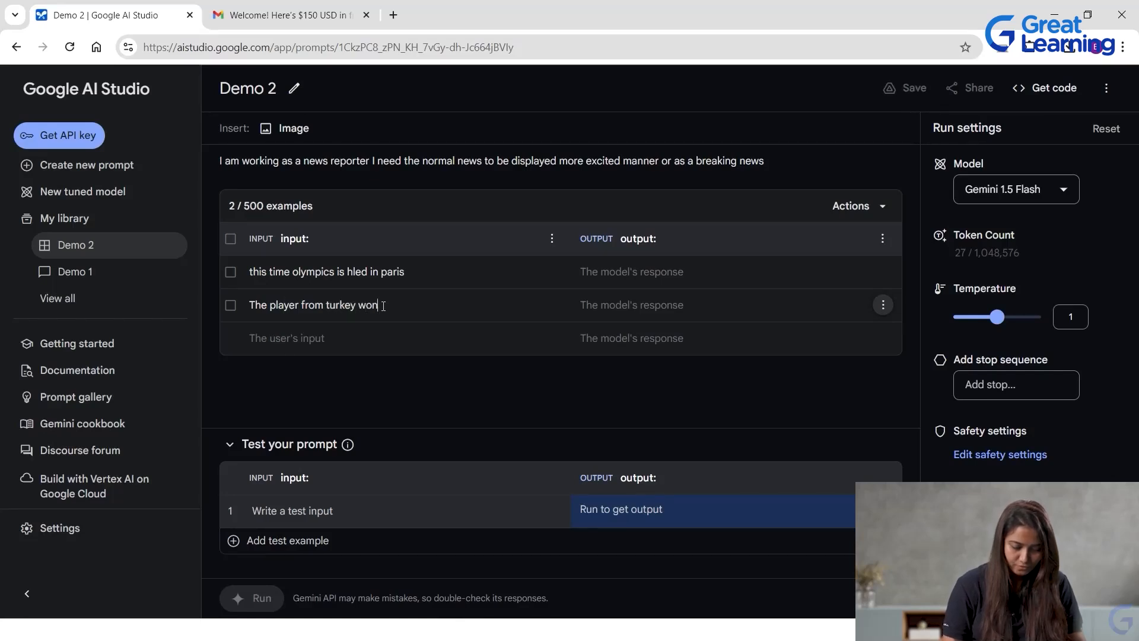
pyautogui.write('silver ')
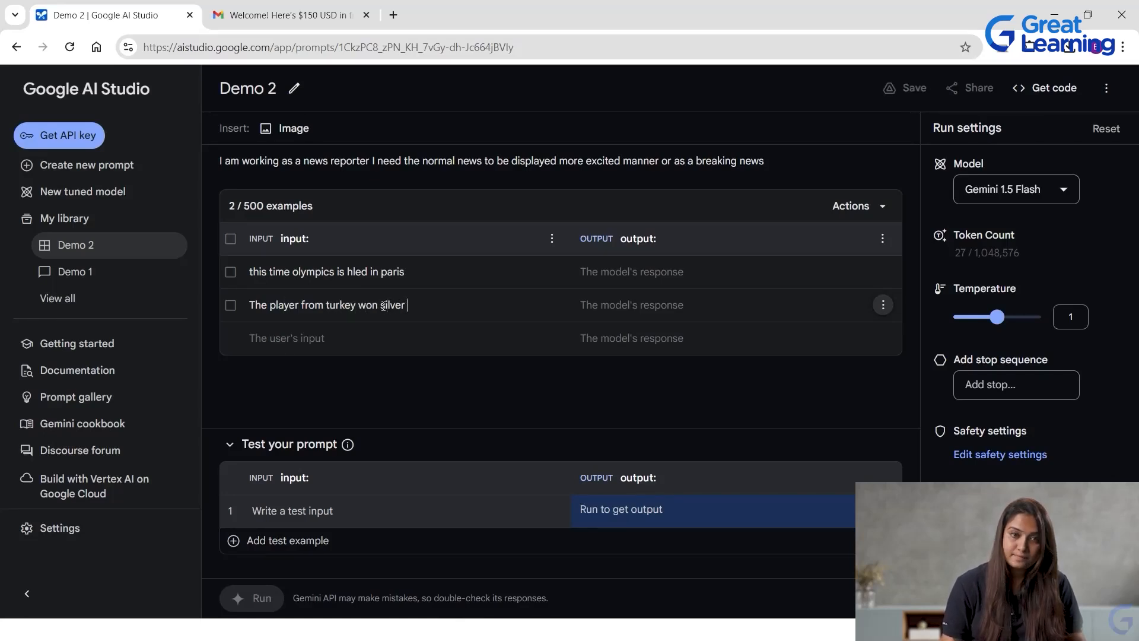
pyautogui.write('medal in')
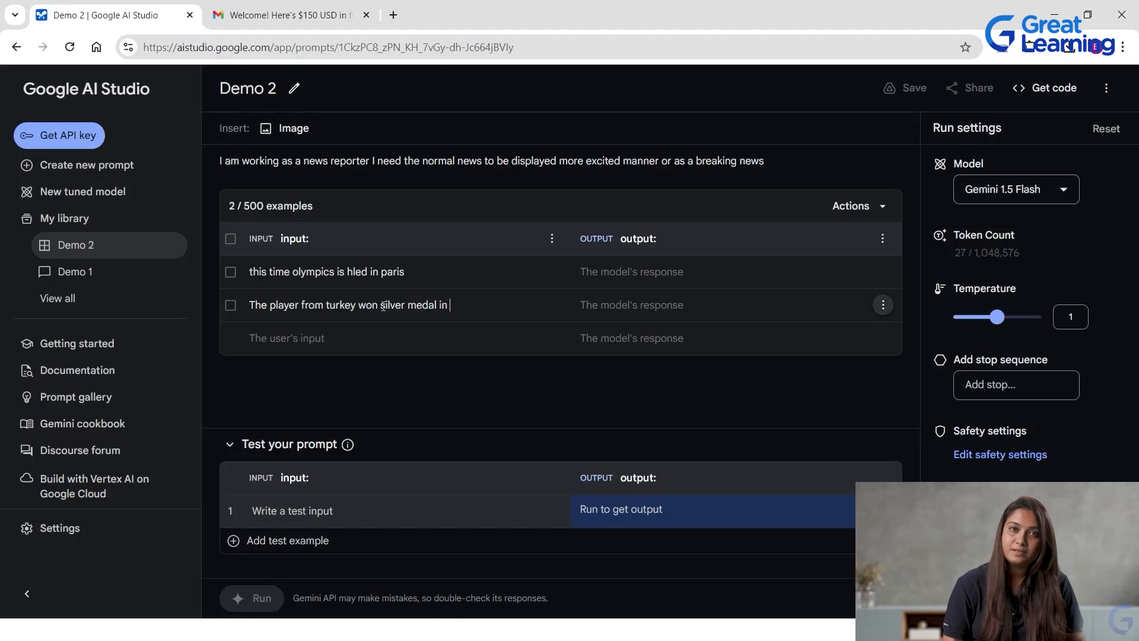
pyautogui.write(' Shooting')
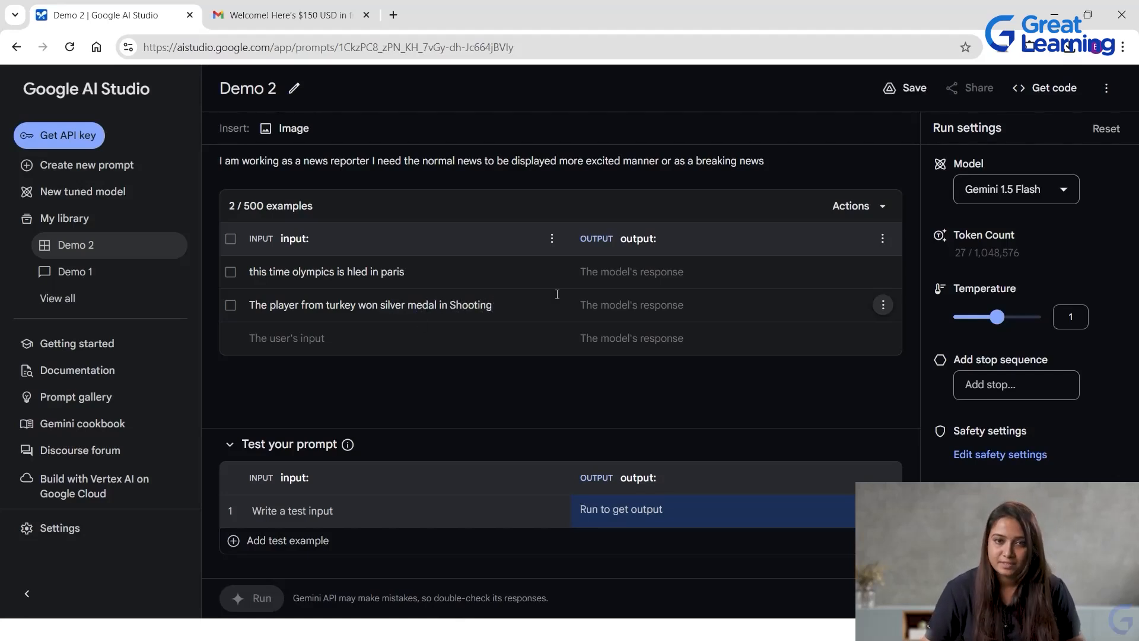
# Enter "Did you know the olympics is held in Paris Exciting right" as the output of the first example.
pyautogui.click(548, 261)
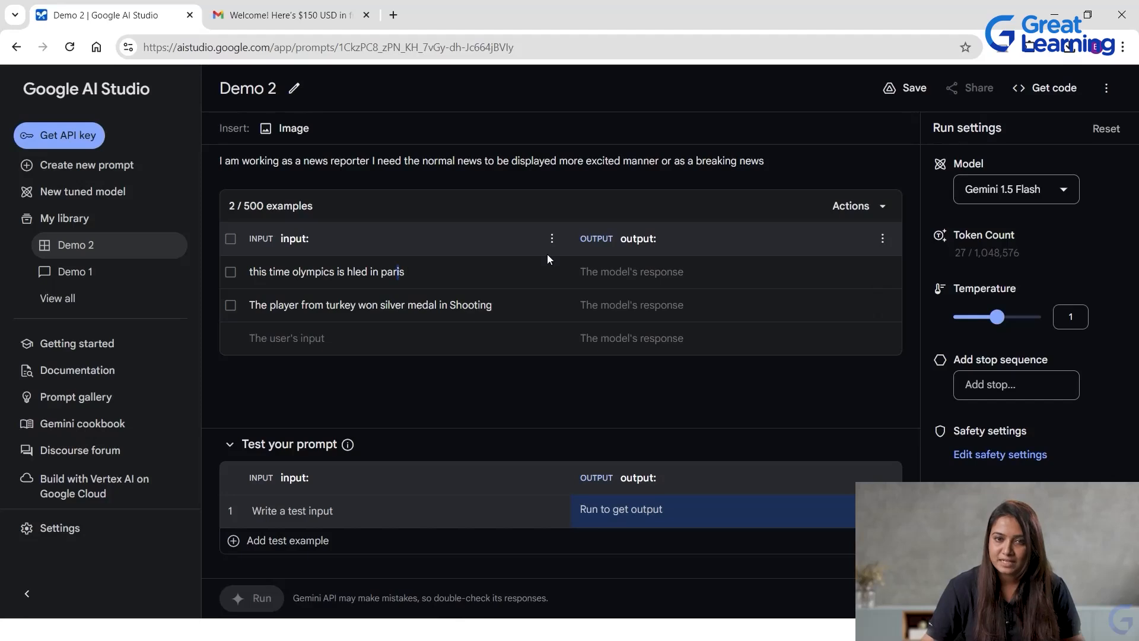
pyautogui.click(615, 273)
pyautogui.write('Did y')
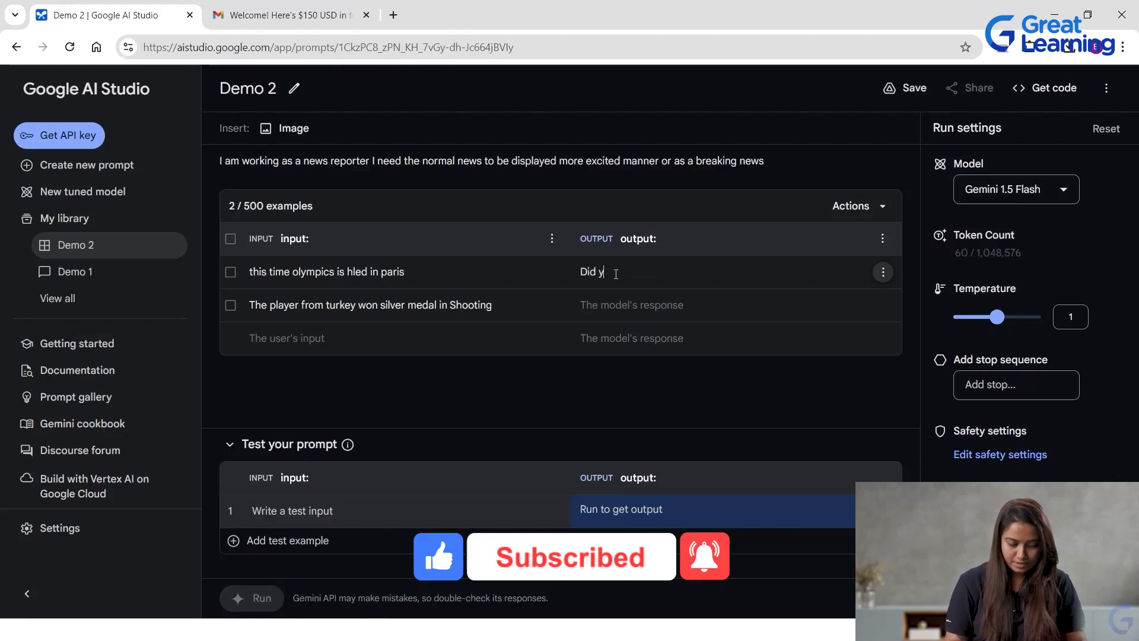
pyautogui.write('ou know')
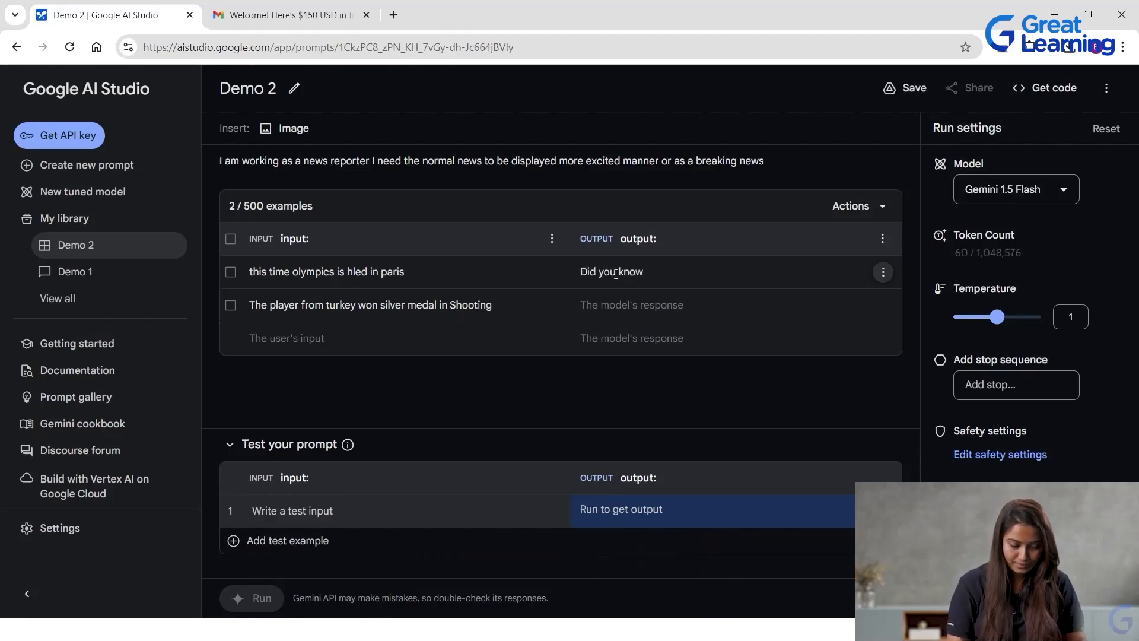
pyautogui.write(' the olp')
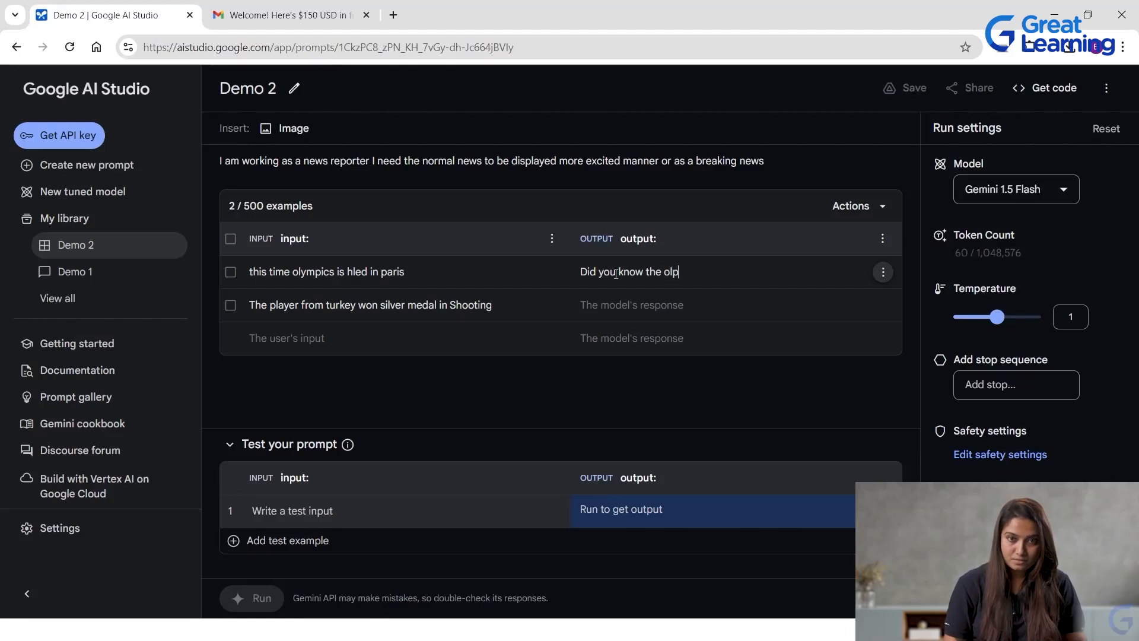
pyautogui.press('BackSpace')
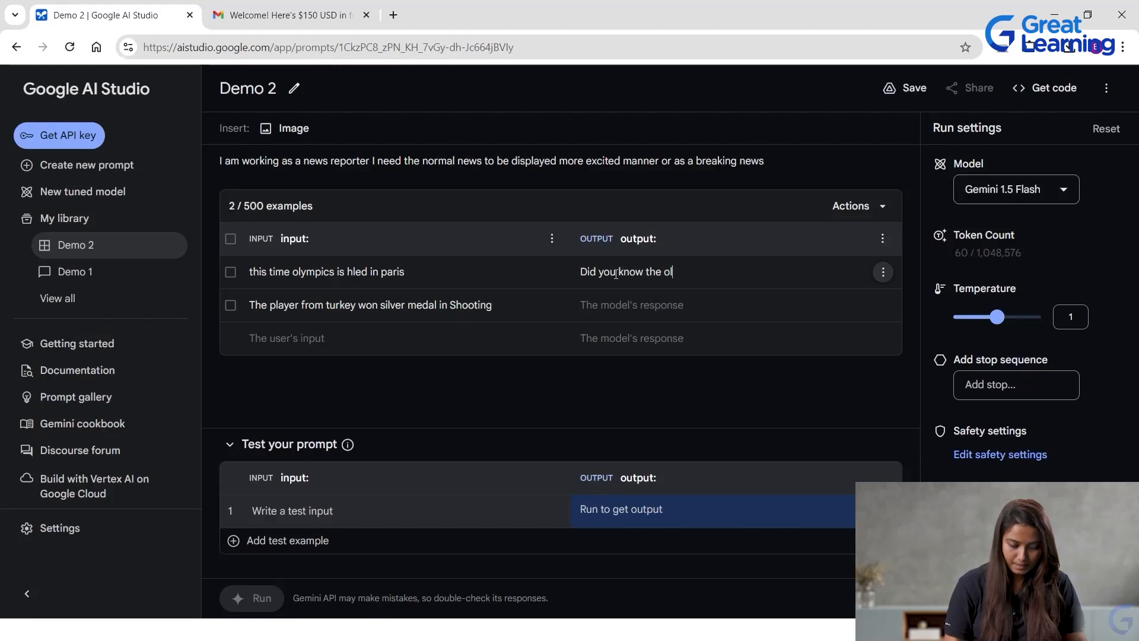
pyautogui.write('ympic')
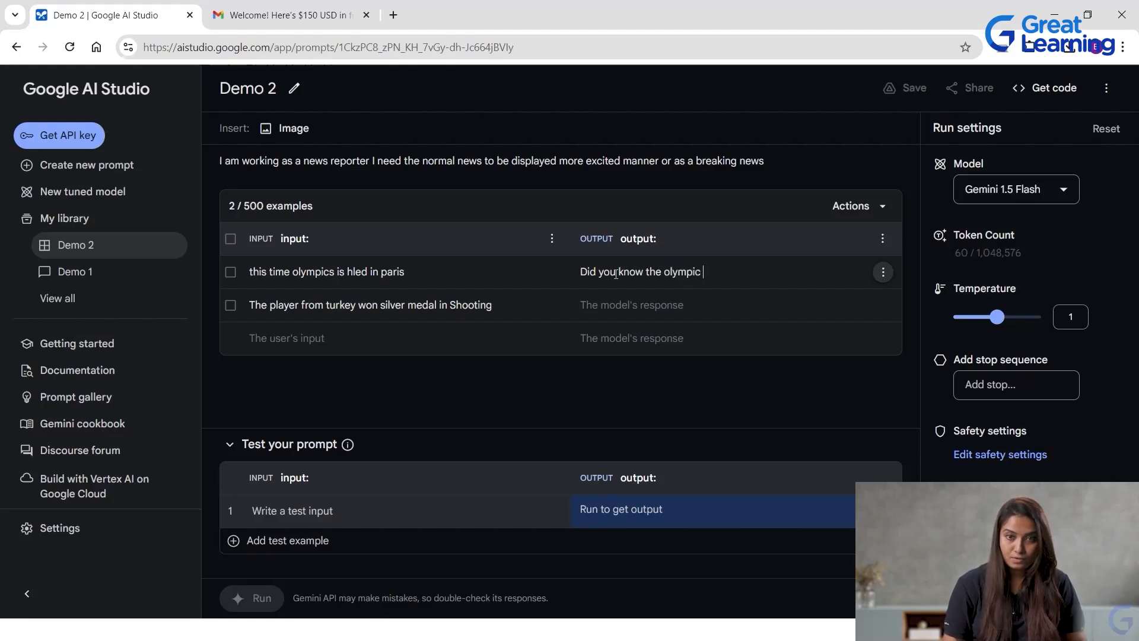
pyautogui.press('BackSpace')
pyautogui.write('s is h')
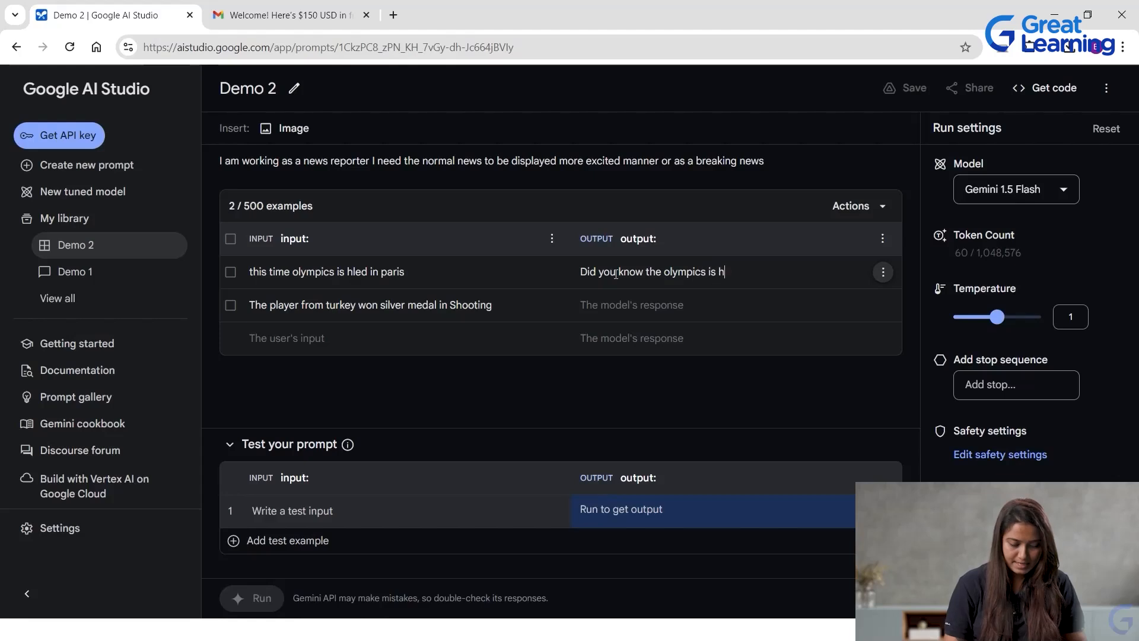
pyautogui.write('eld in Pari')
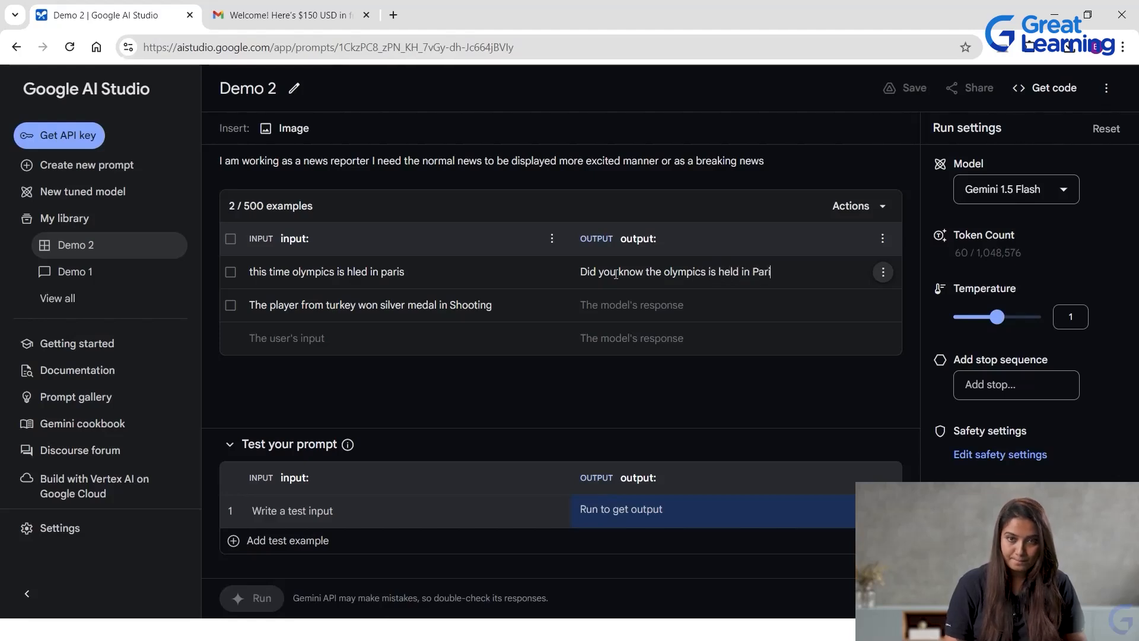
pyautogui.write('s Exci')
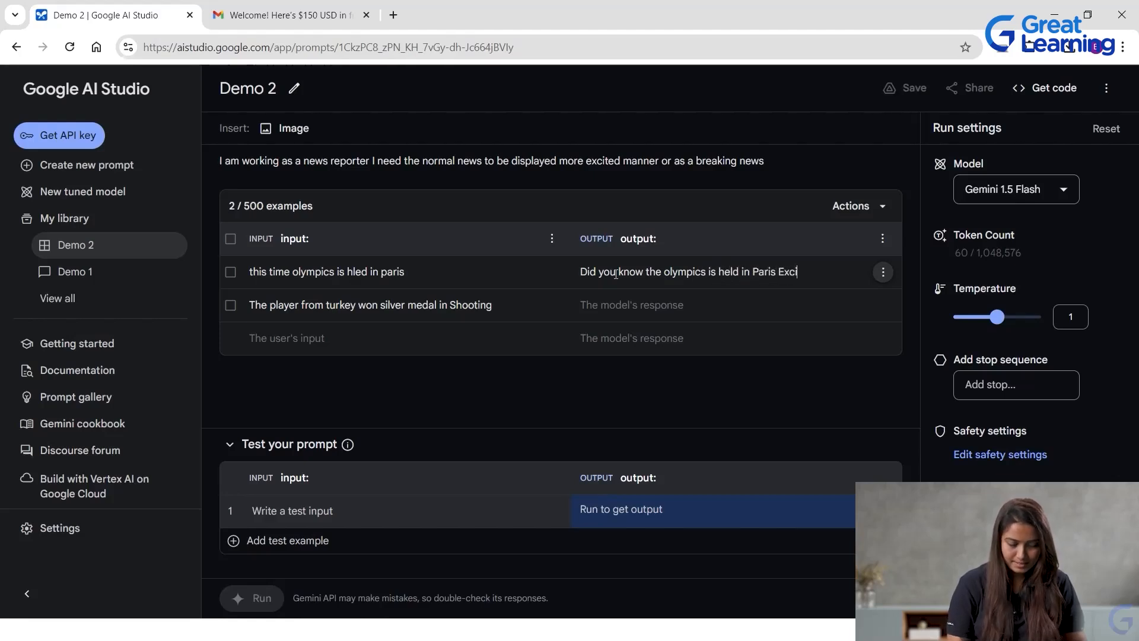
pyautogui.write('ting right')
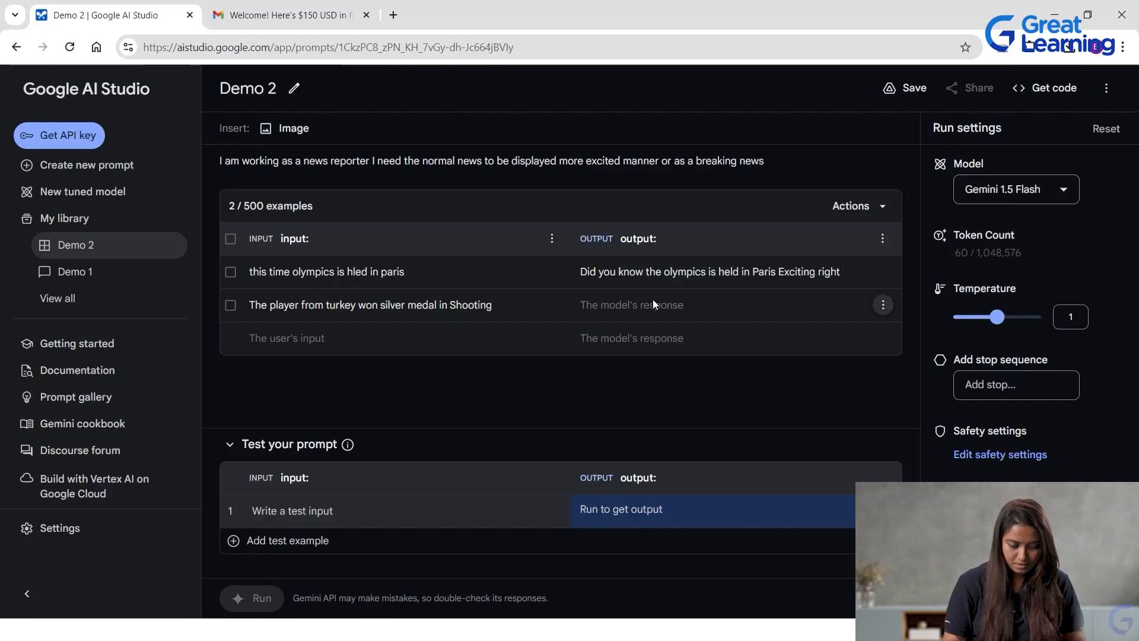
# Enter "wow a player from turkey won silver medal in shooting isnt it exicting" as the output of the second example.
pyautogui.write('wow ')
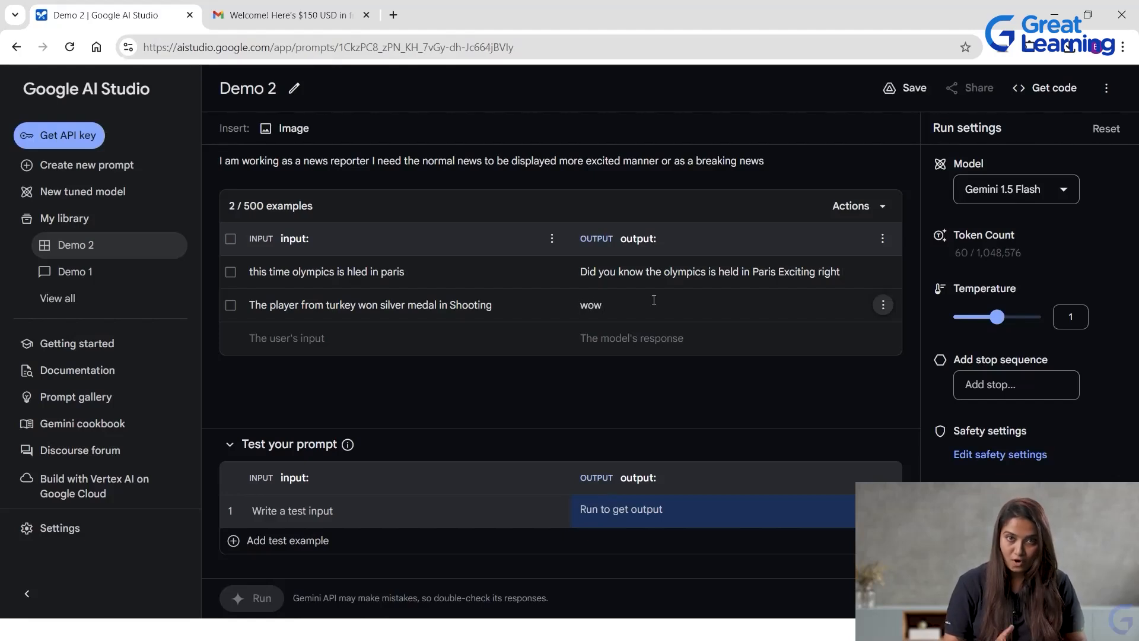
pyautogui.write('a player ')
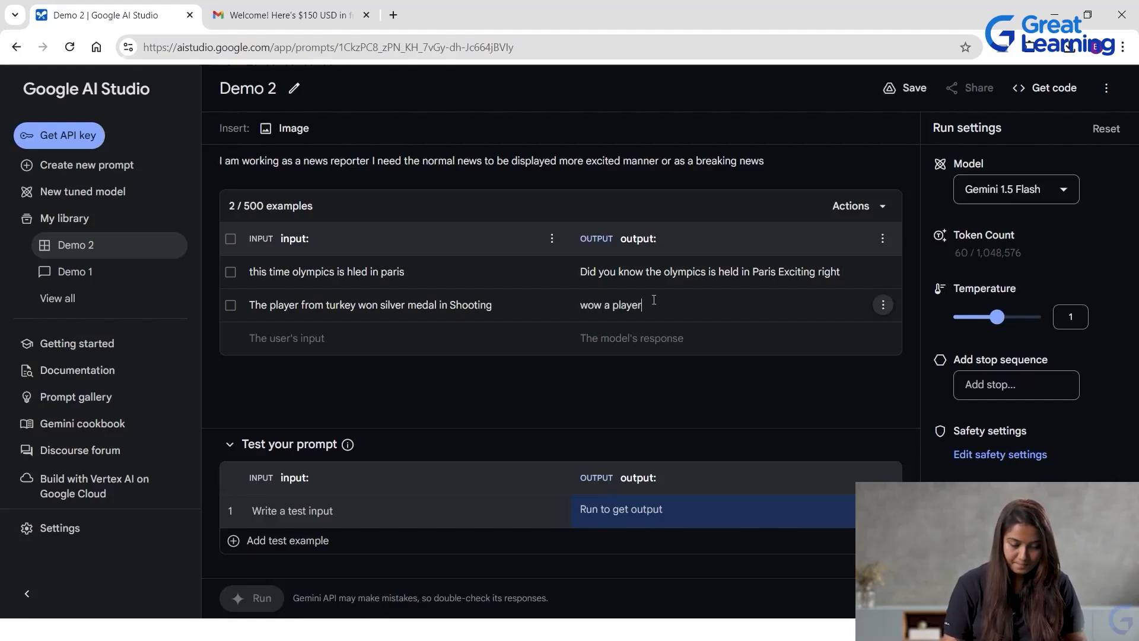
pyautogui.write('from tu')
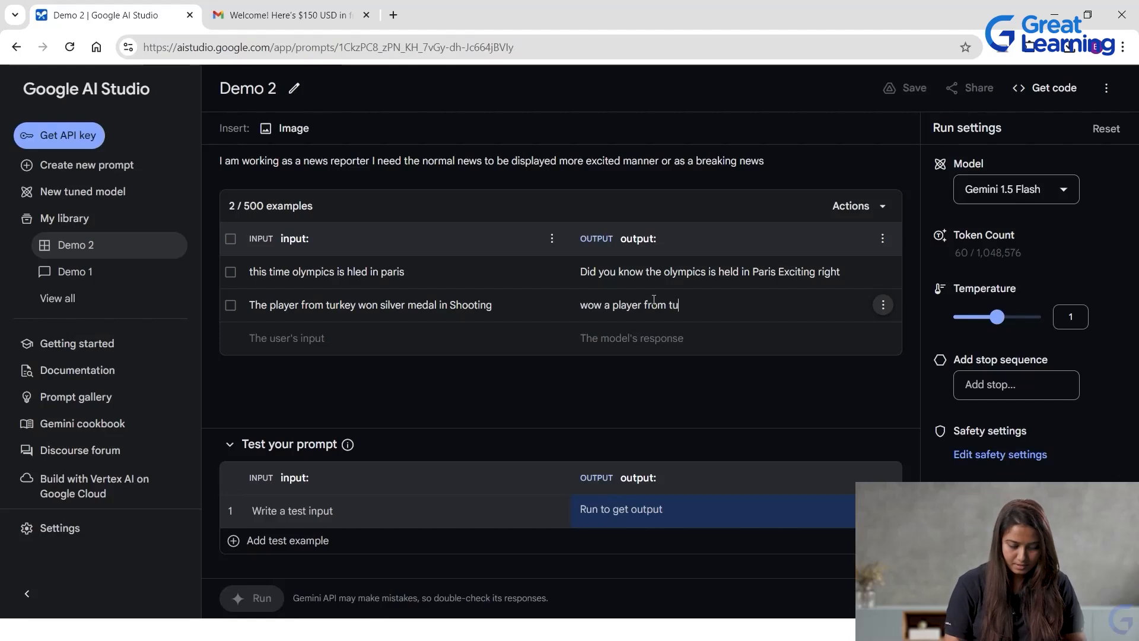
pyautogui.write('rkey')
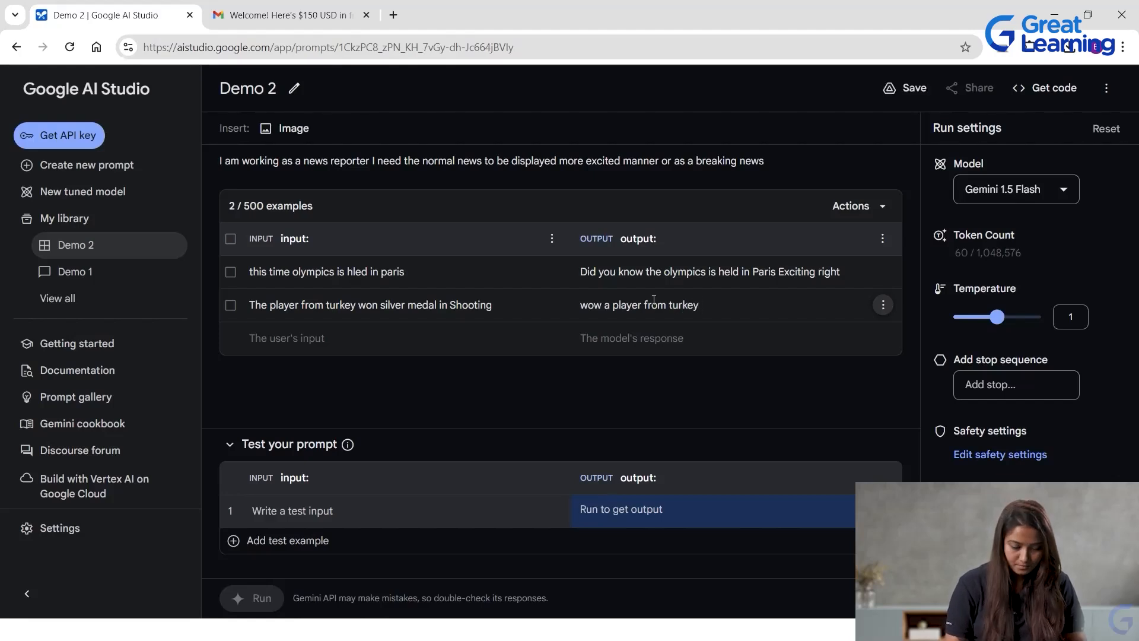
pyautogui.write(' won sil')
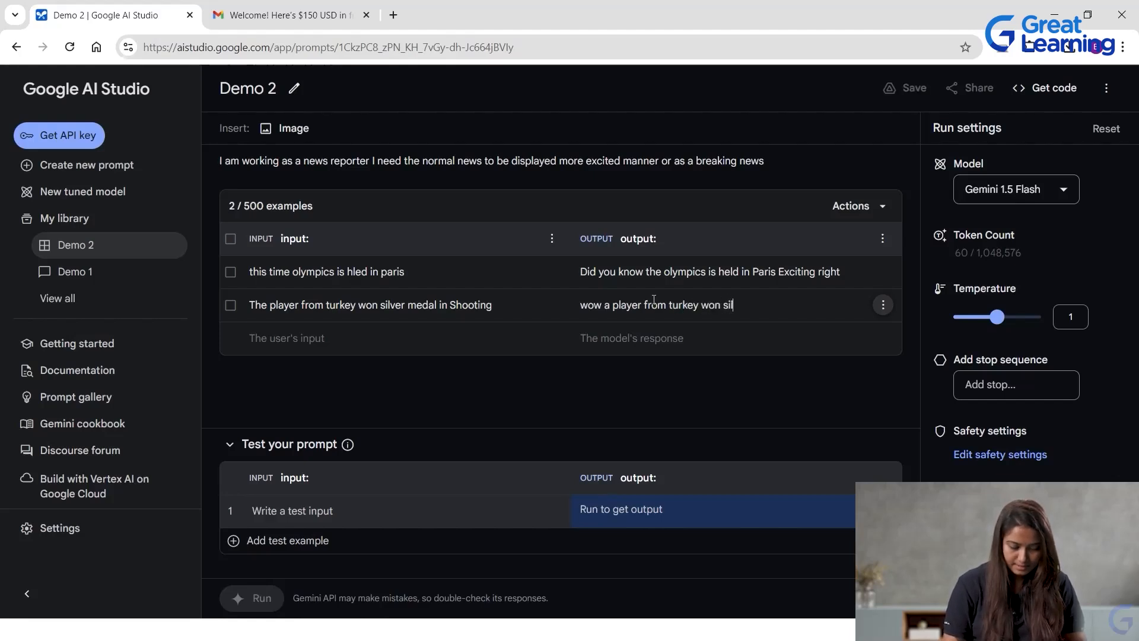
pyautogui.write('ver medal in sh')
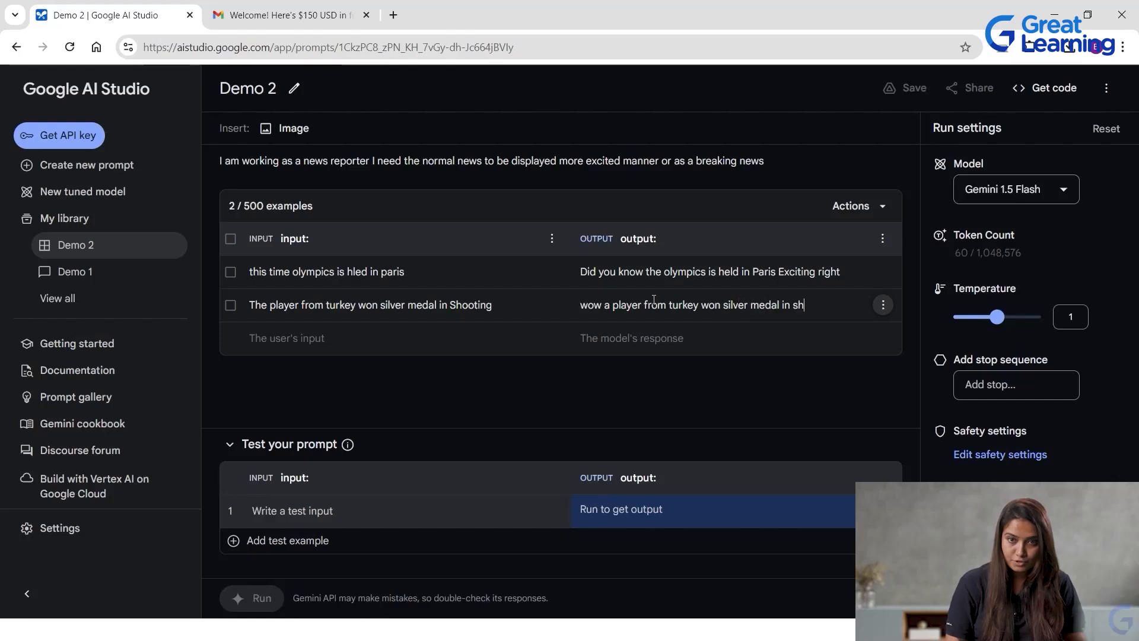
pyautogui.write('ooting')
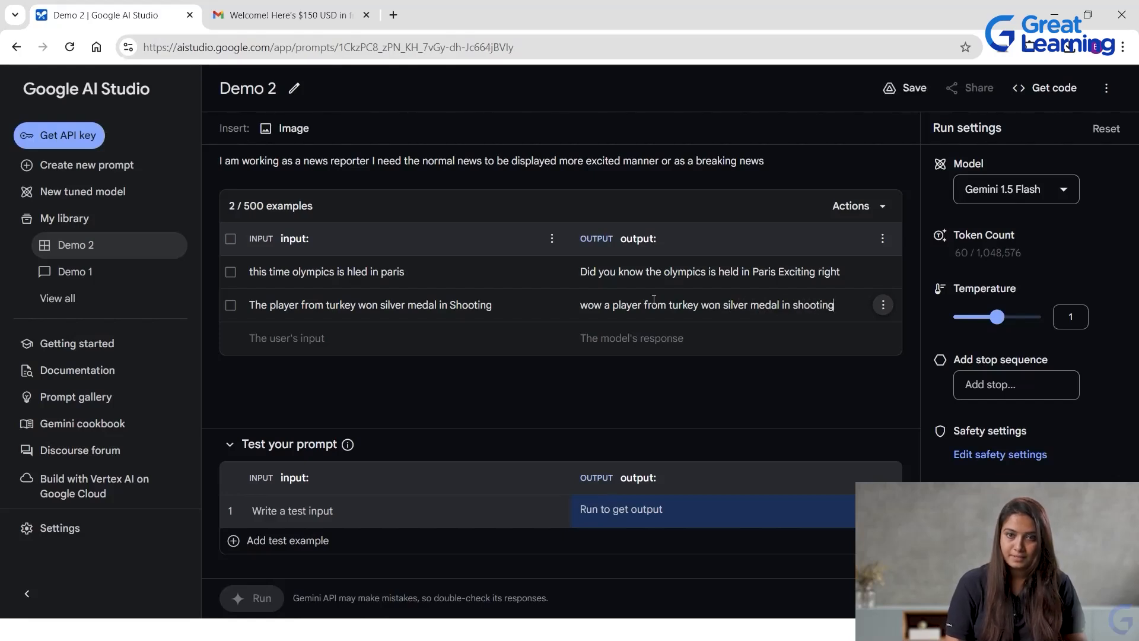
pyautogui.write(' isn')
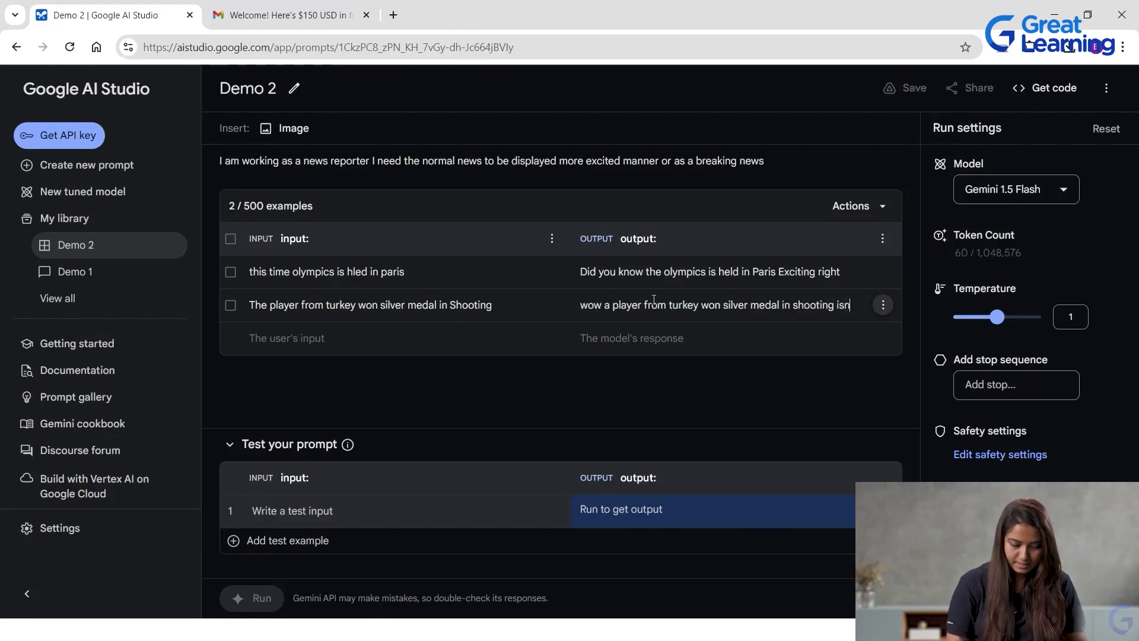
pyautogui.write('t it ex')
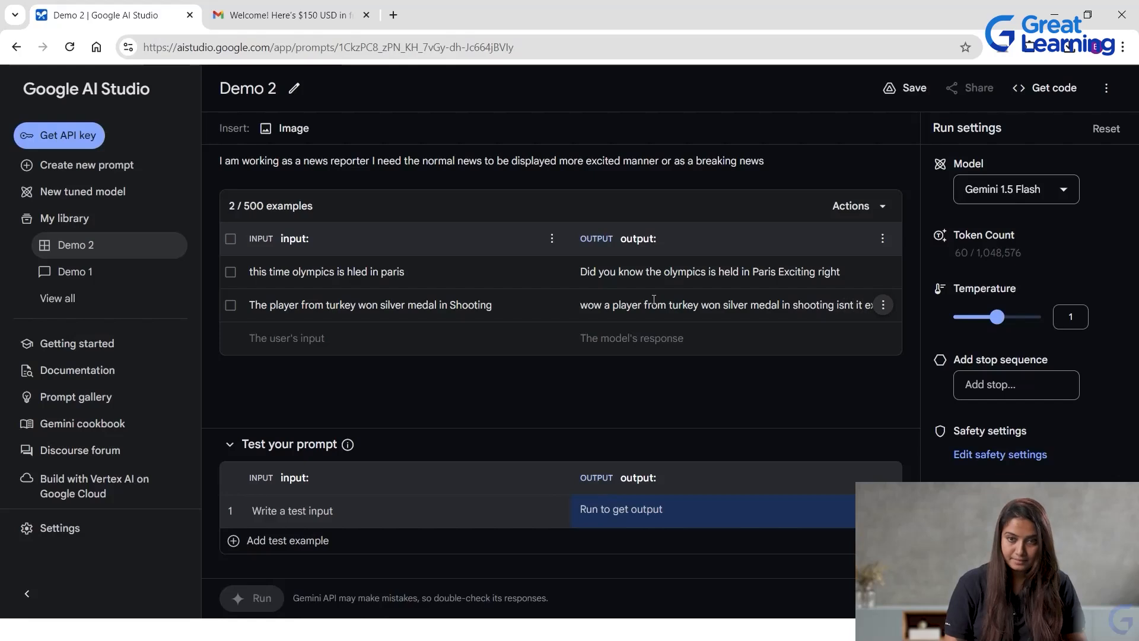
pyautogui.write('icting')
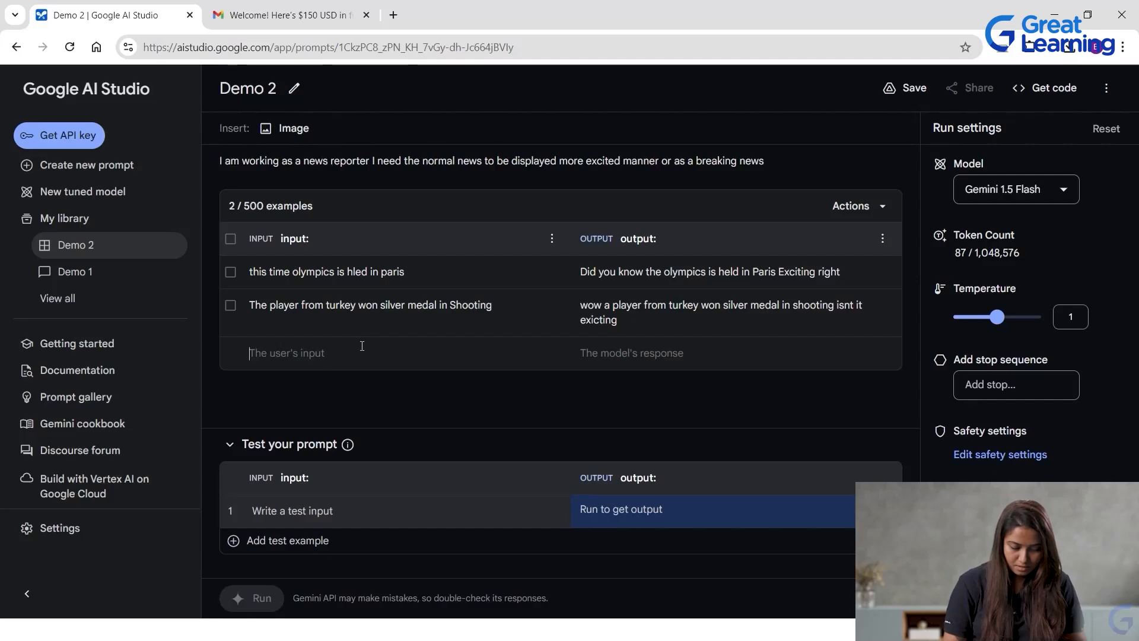
# Add a third example with the input "India lost medals in Badminton".
pyautogui.write('Inid')
pyautogui.press('BackSpace')
pyautogui.press('BackSpace')
pyautogui.write('dia lost')
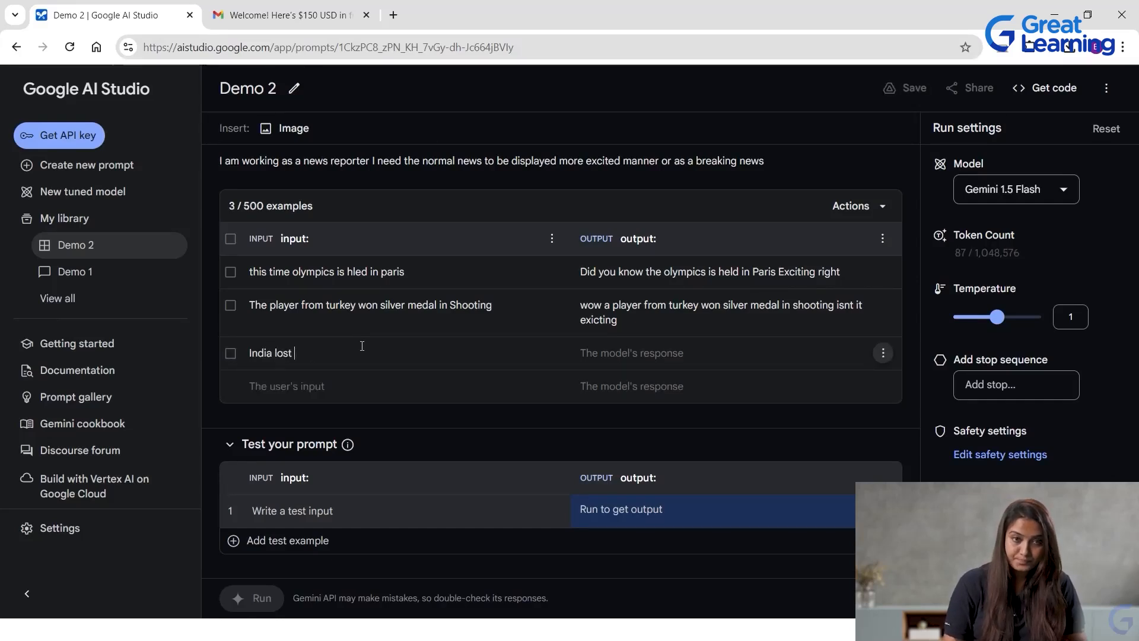
pyautogui.write(' med')
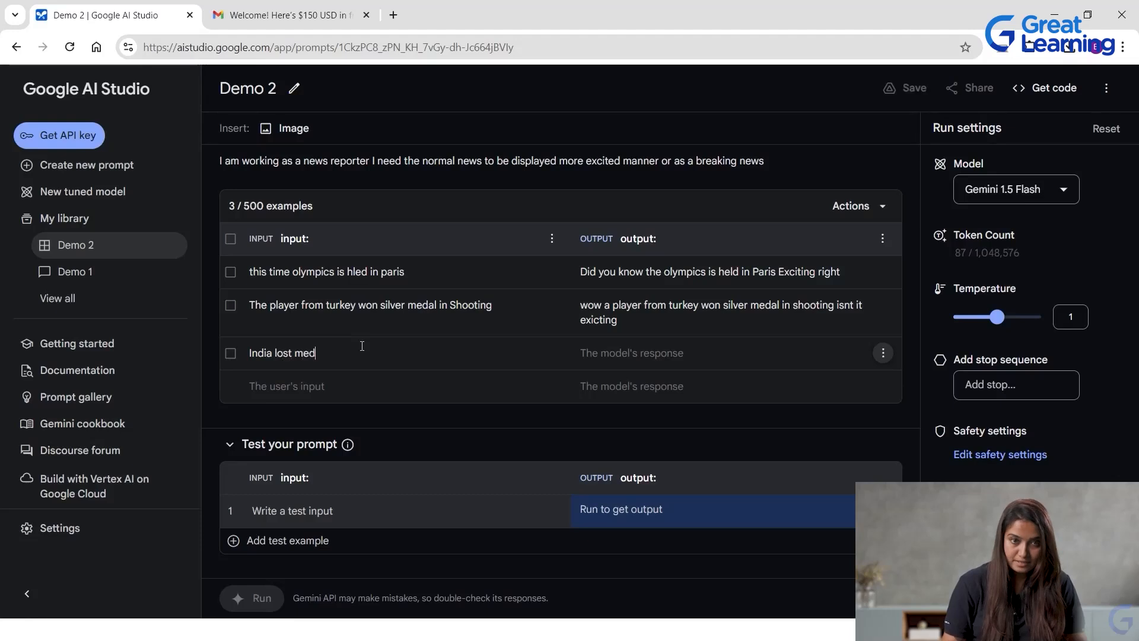
pyautogui.write('als in Ba')
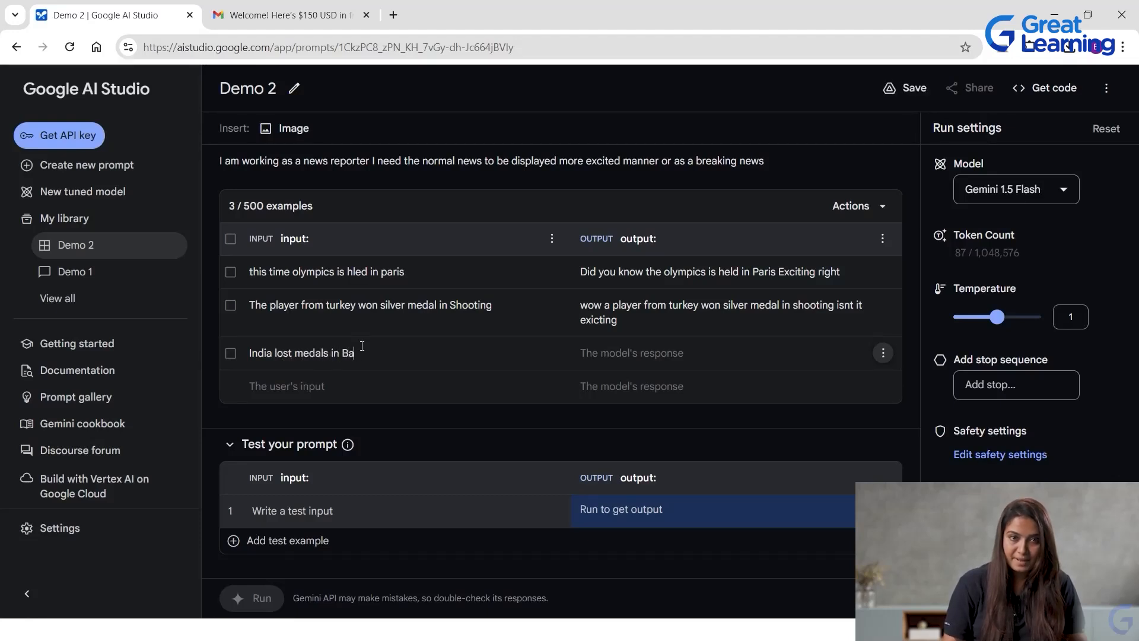
pyautogui.write('dminton')
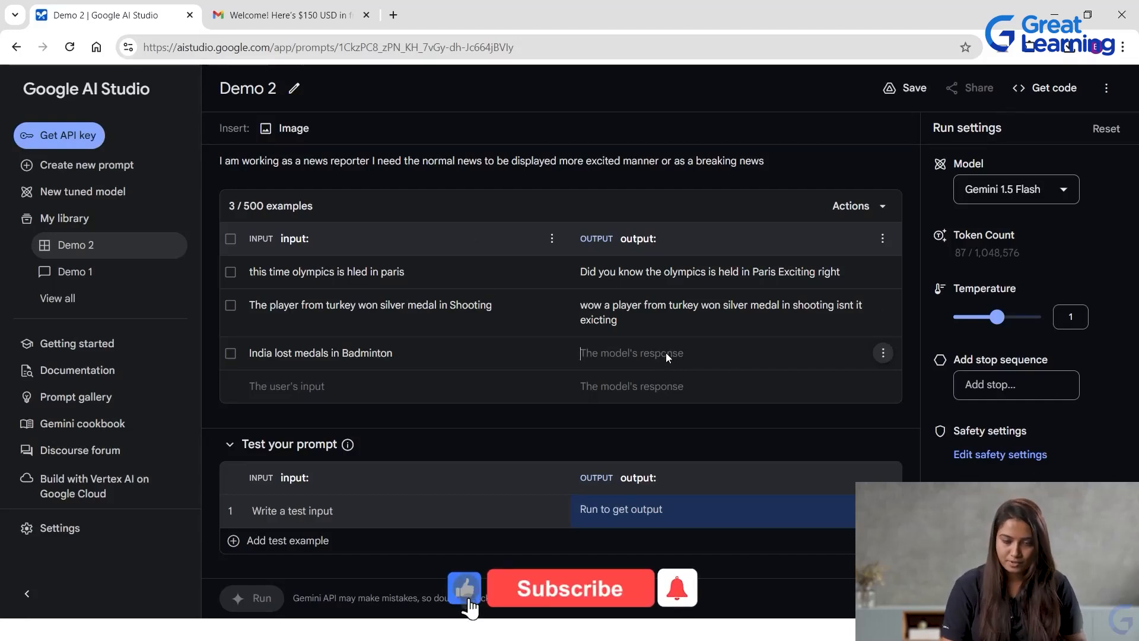
# Enter "Oh my god India missed chance to bag medals in badminton" as the output of the third example.
pyautogui.write('Oh my god India missed chance to bag medals in badminton')
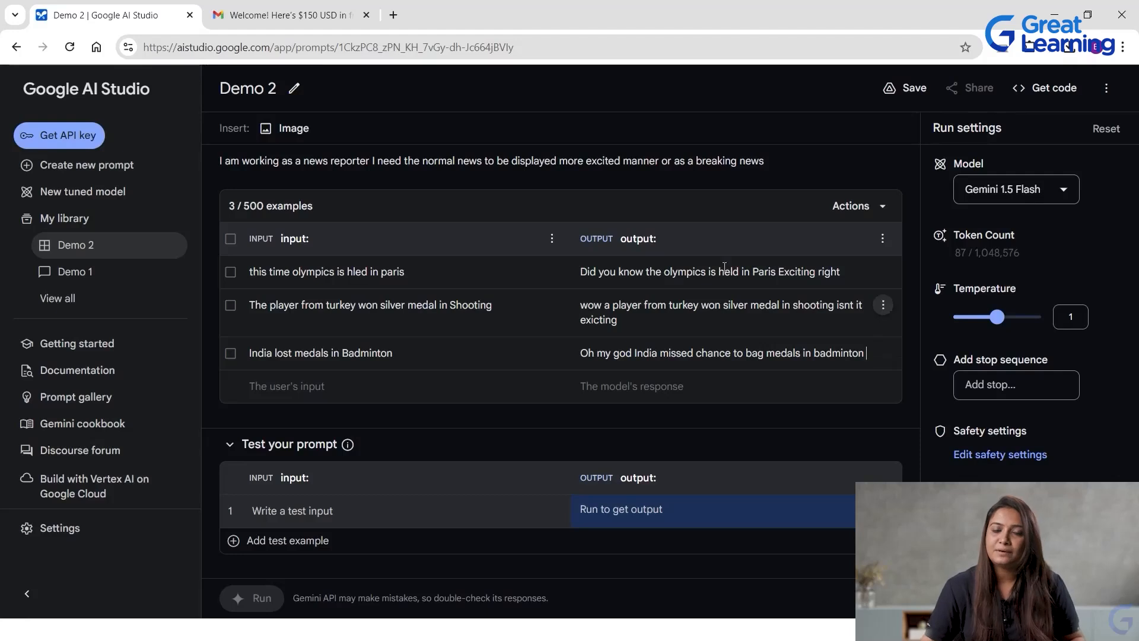
# Enter the test input "India won gold in wrestling" and run the prompt on it.
pyautogui.click(316, 509)
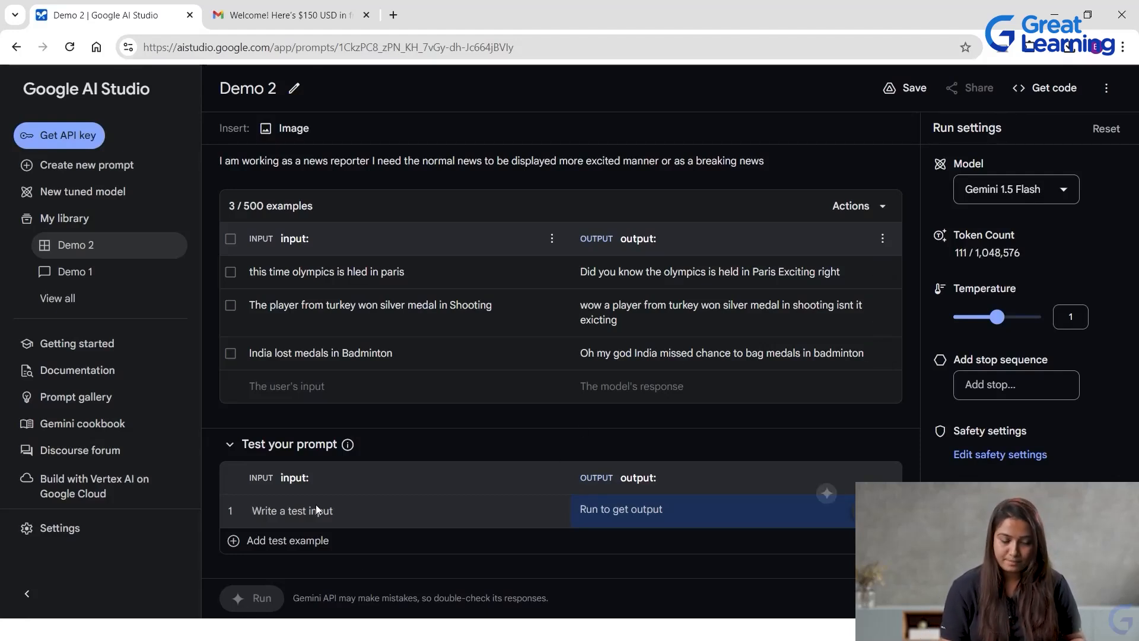
pyautogui.write('India won')
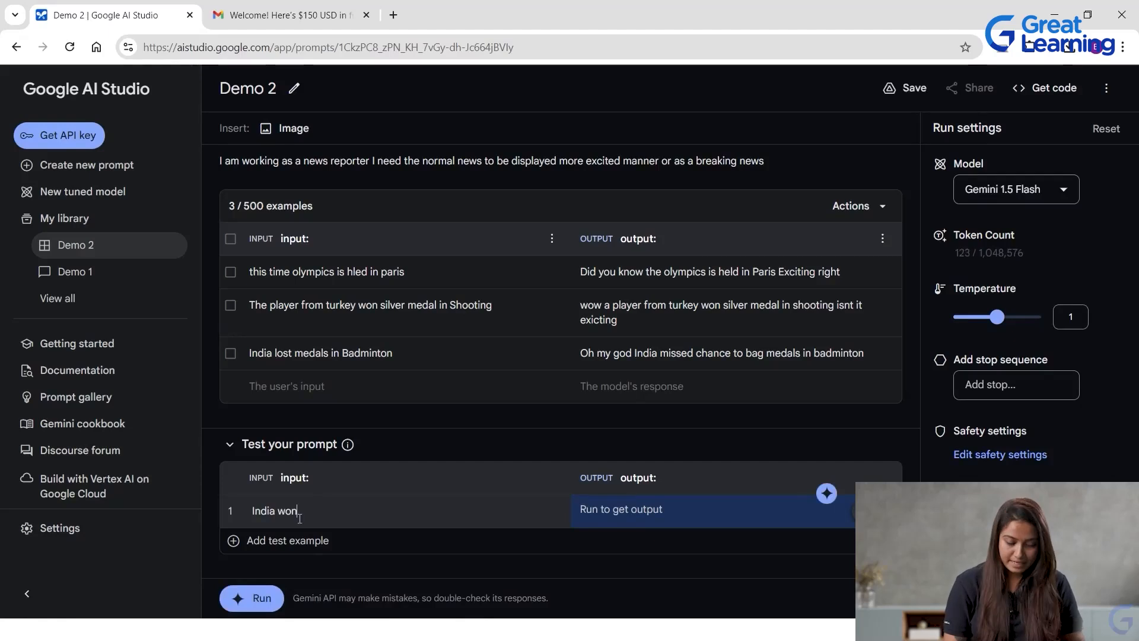
pyautogui.write(' gold in w')
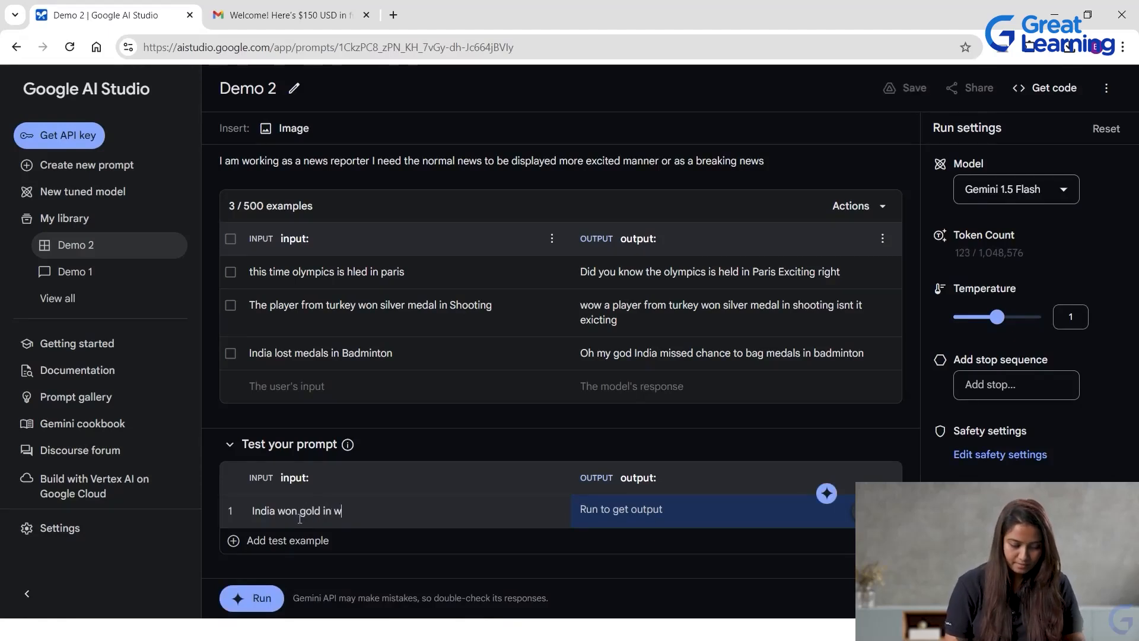
pyautogui.write('restling')
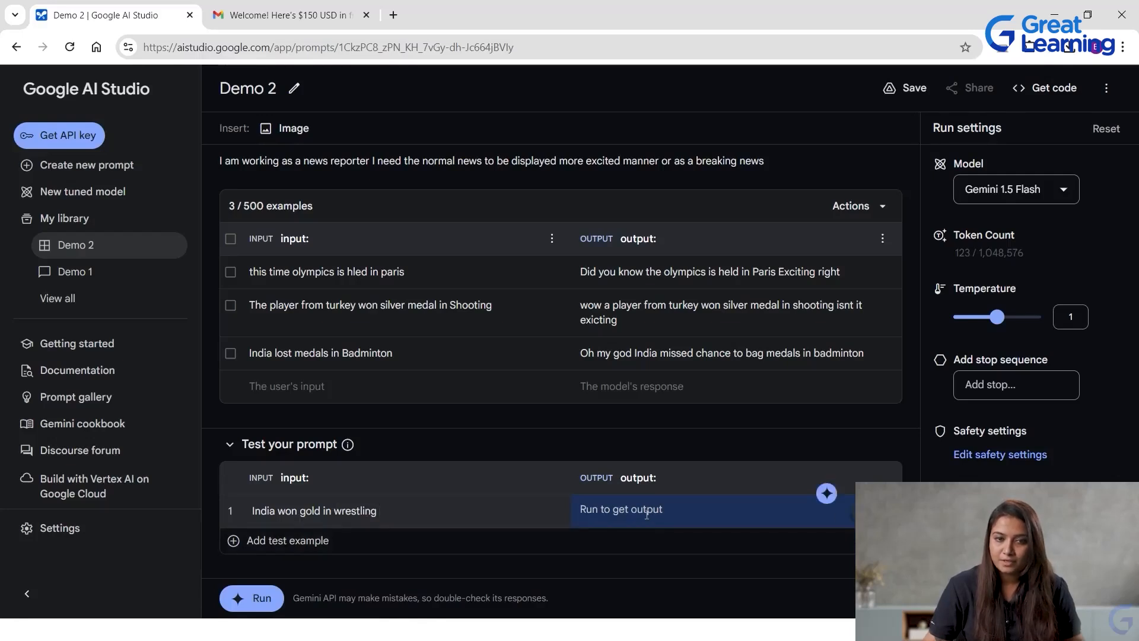
pyautogui.click(274, 599)
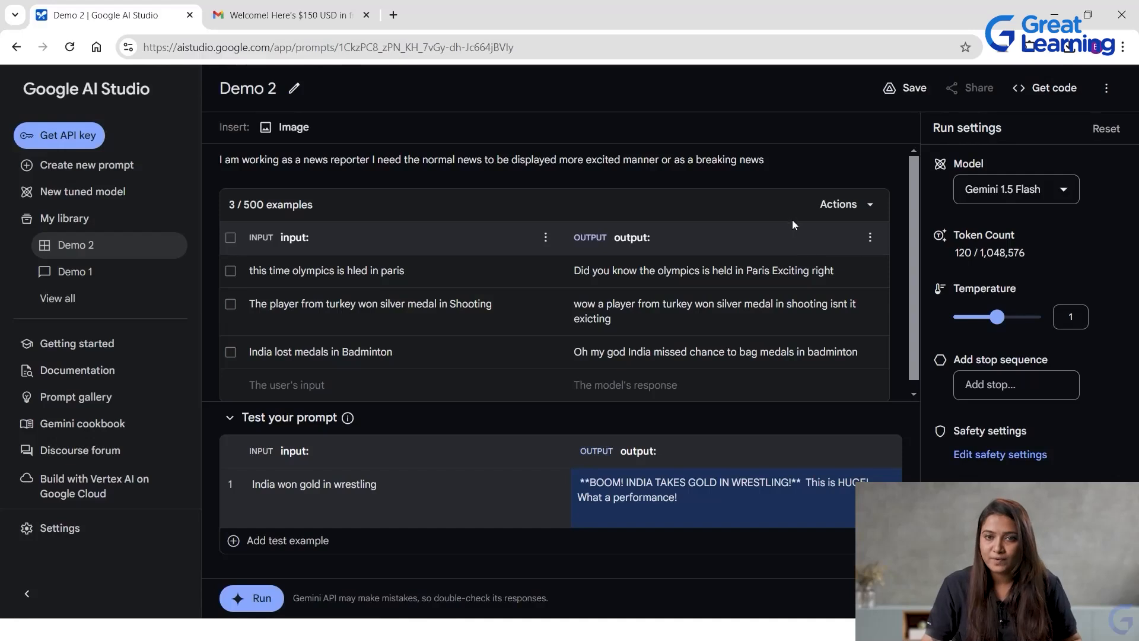
# Delete all three examples from the structured prompt, keeping the style instructions and the test input.
pyautogui.click(870, 270)
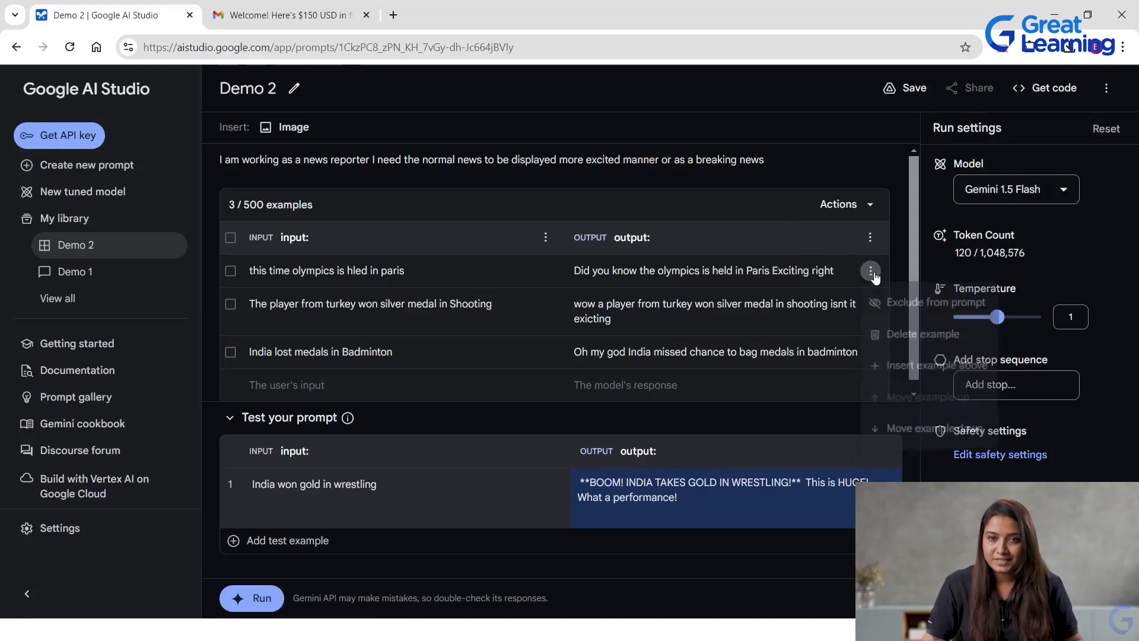
pyautogui.click(934, 341)
pyautogui.click(883, 272)
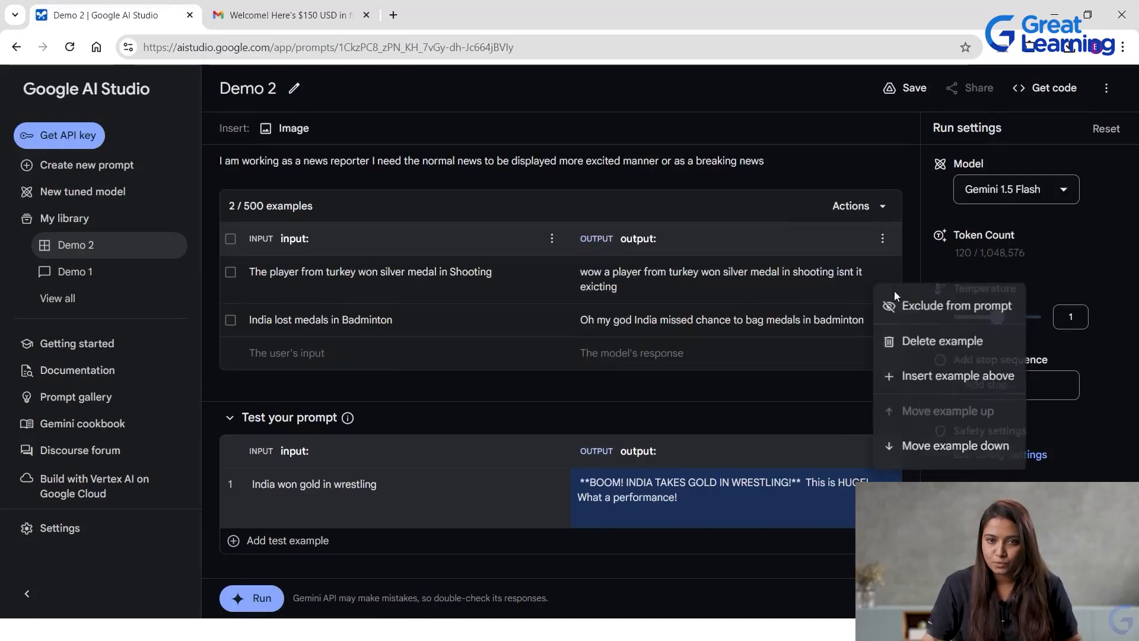
pyautogui.click(939, 341)
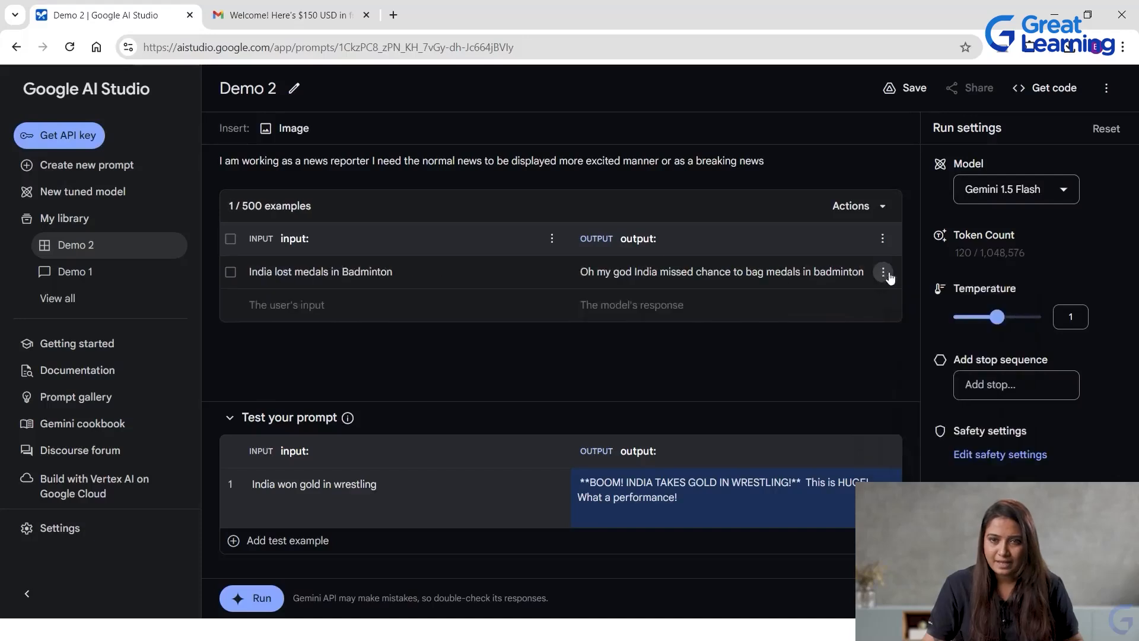
pyautogui.click(883, 272)
pyautogui.click(938, 343)
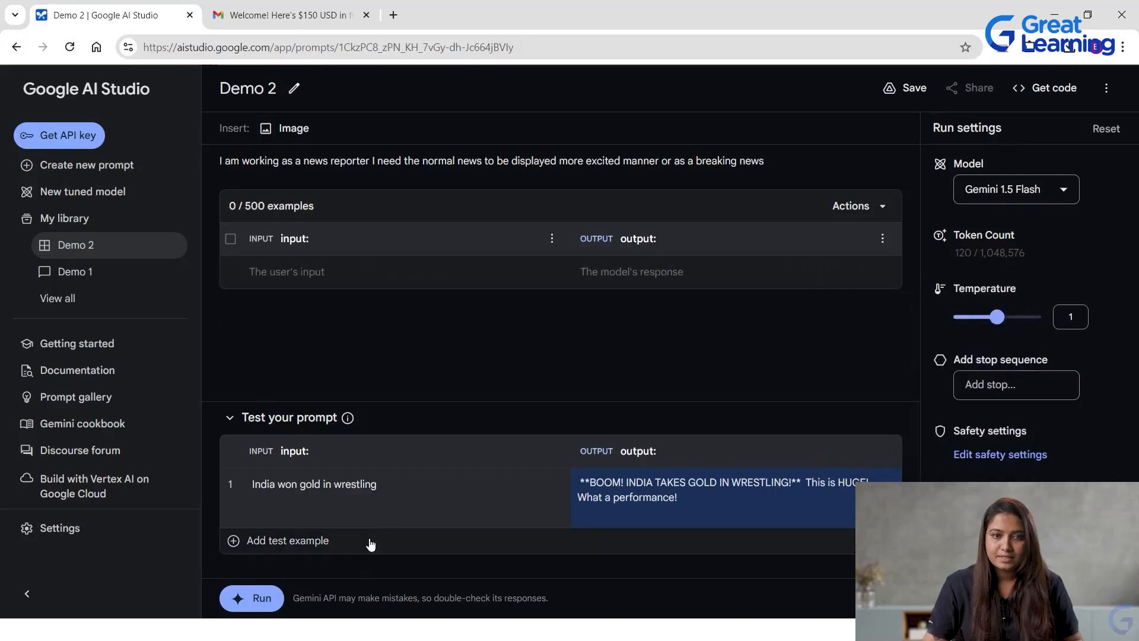
# Run the structured prompt without any examples on the test input "India won gold in wrestling".
pyautogui.click(490, 506)
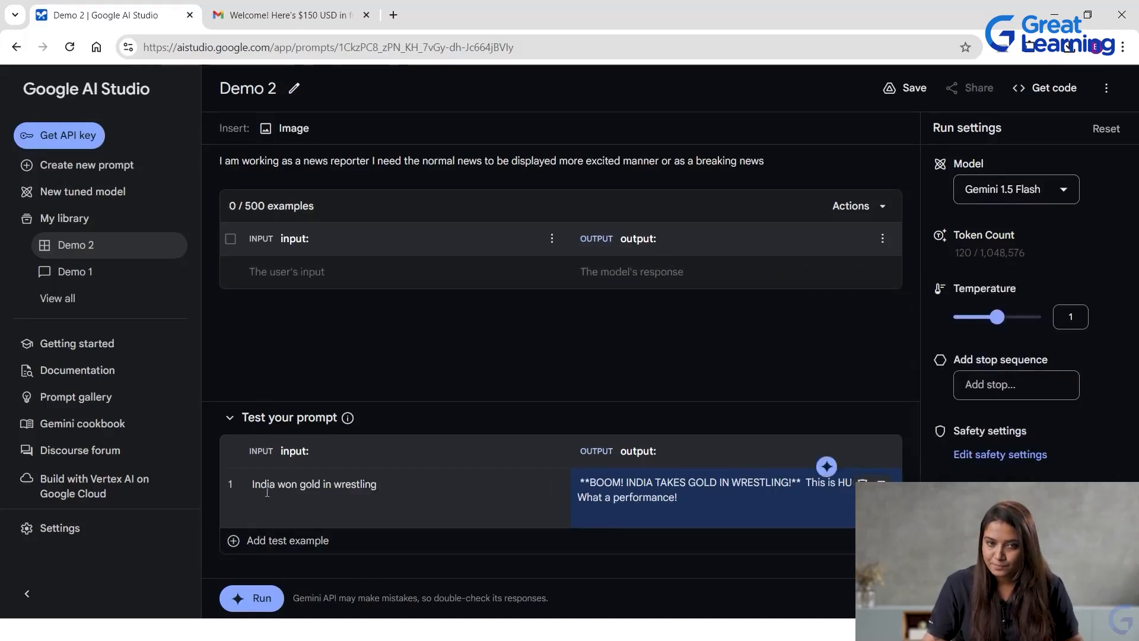
pyautogui.click(249, 600)
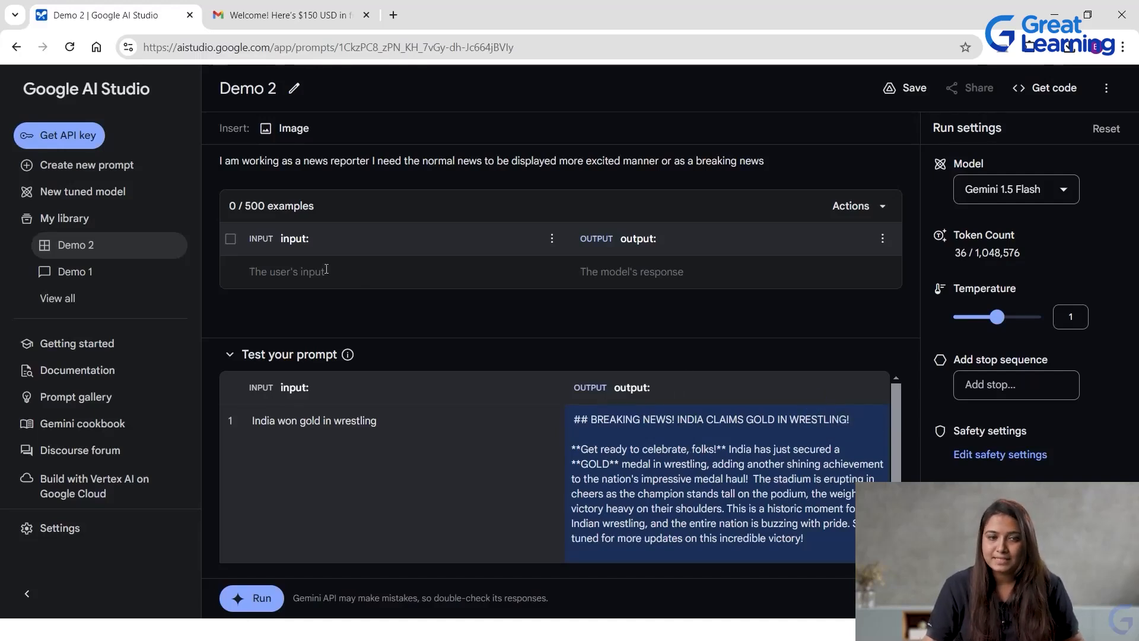
# Start a new tuned model, discarding the unsaved prompt changes, and select the News headlines sample as its data source.
pyautogui.click(97, 193)
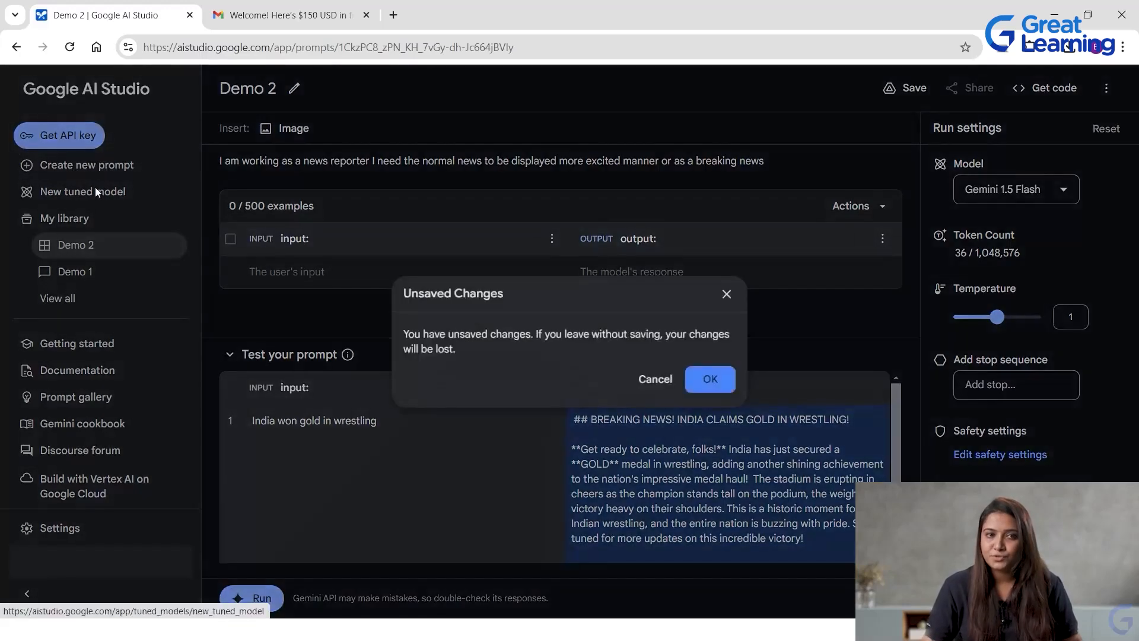
pyautogui.click(706, 382)
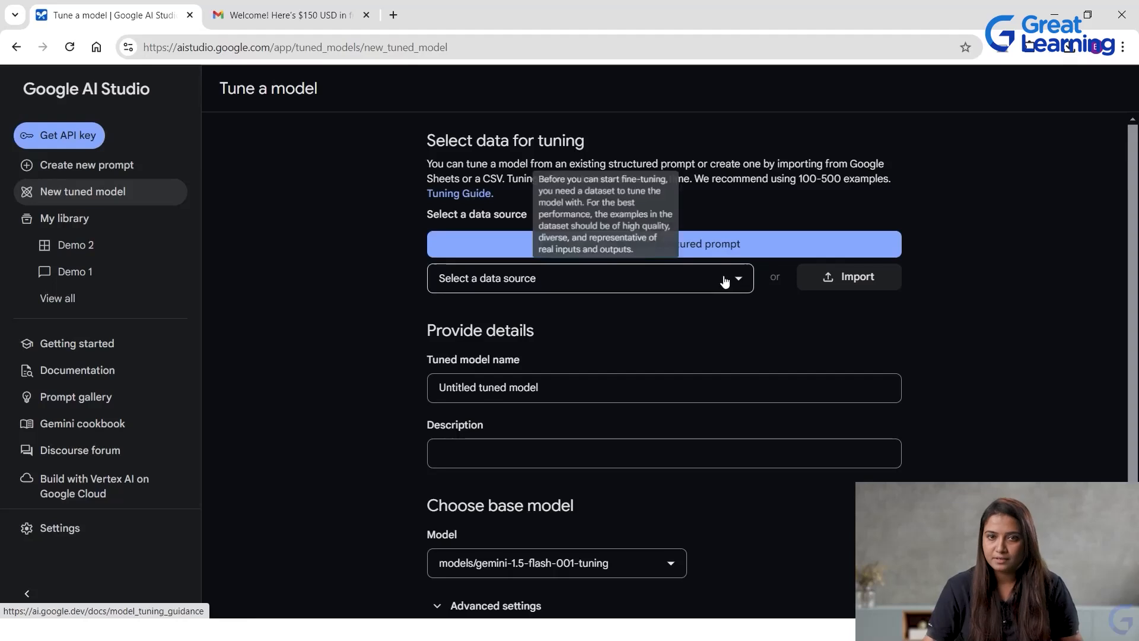
pyautogui.click(618, 285)
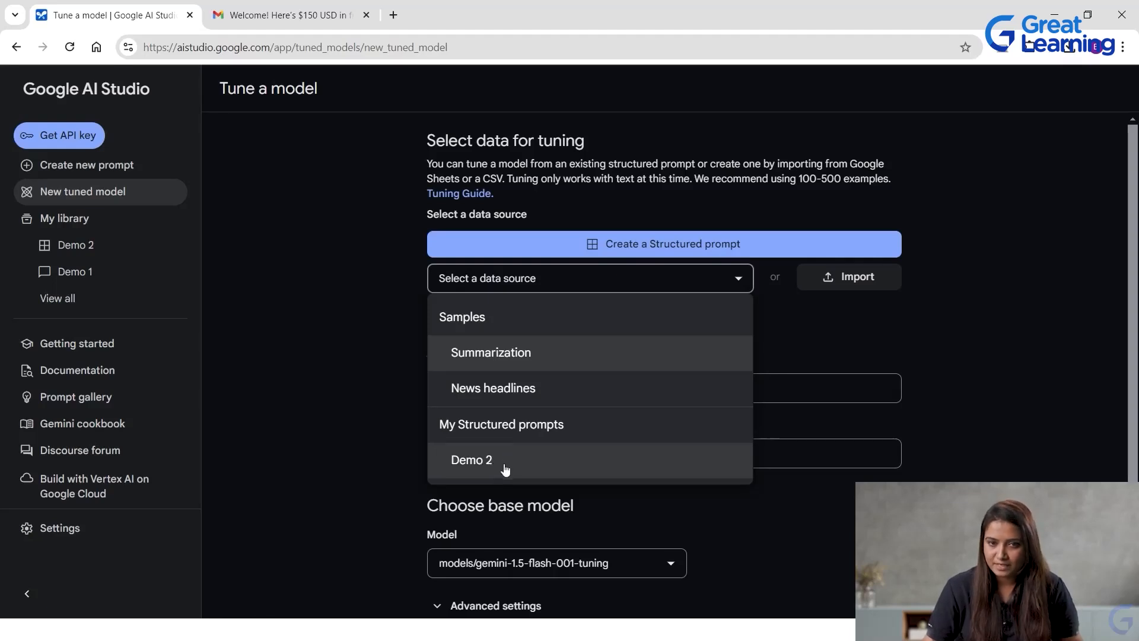
pyautogui.click(528, 388)
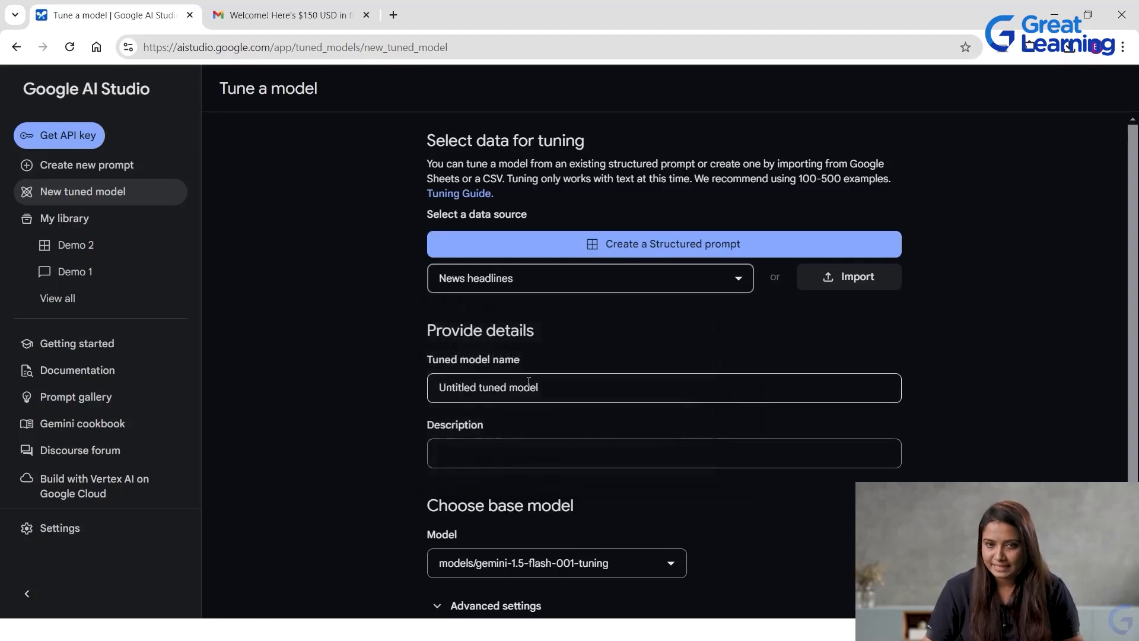
# Enable prefixed column names for the tuning data and review the previewed input and output.
pyautogui.scroll(-3, 535, 428)
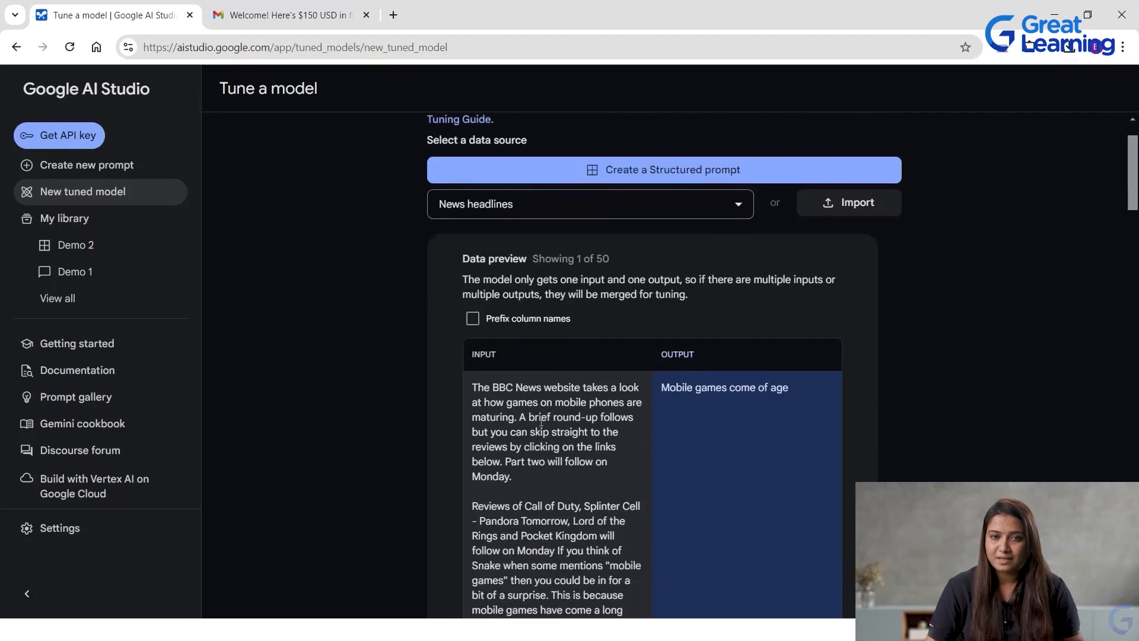
pyautogui.click(473, 244)
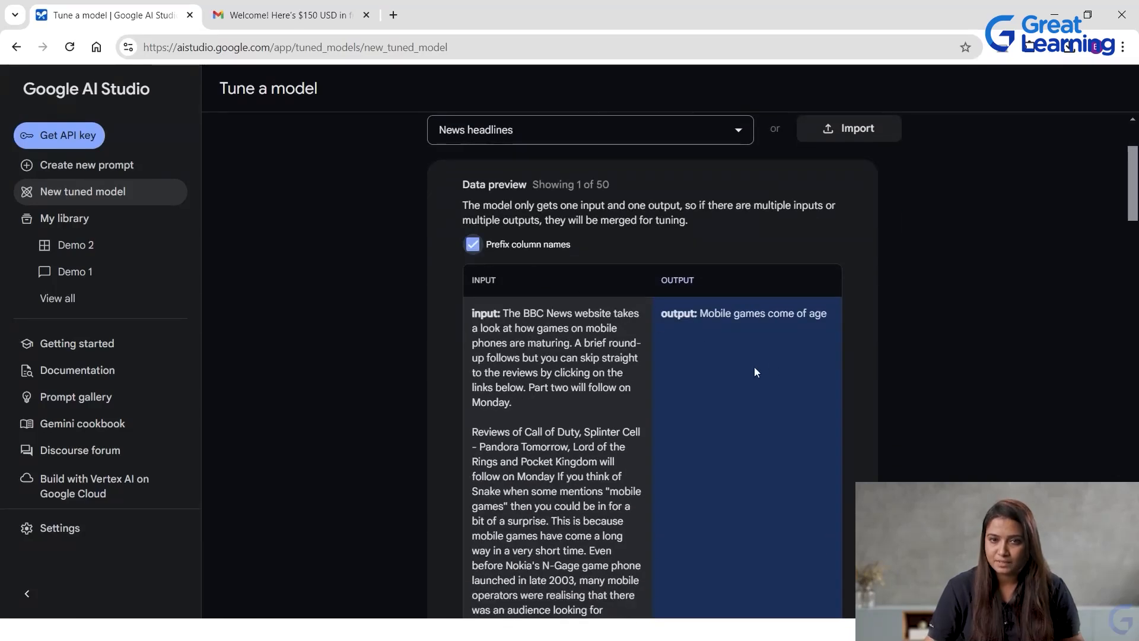
pyautogui.scroll(-3, 576, 389)
pyautogui.scroll(3, 564, 297)
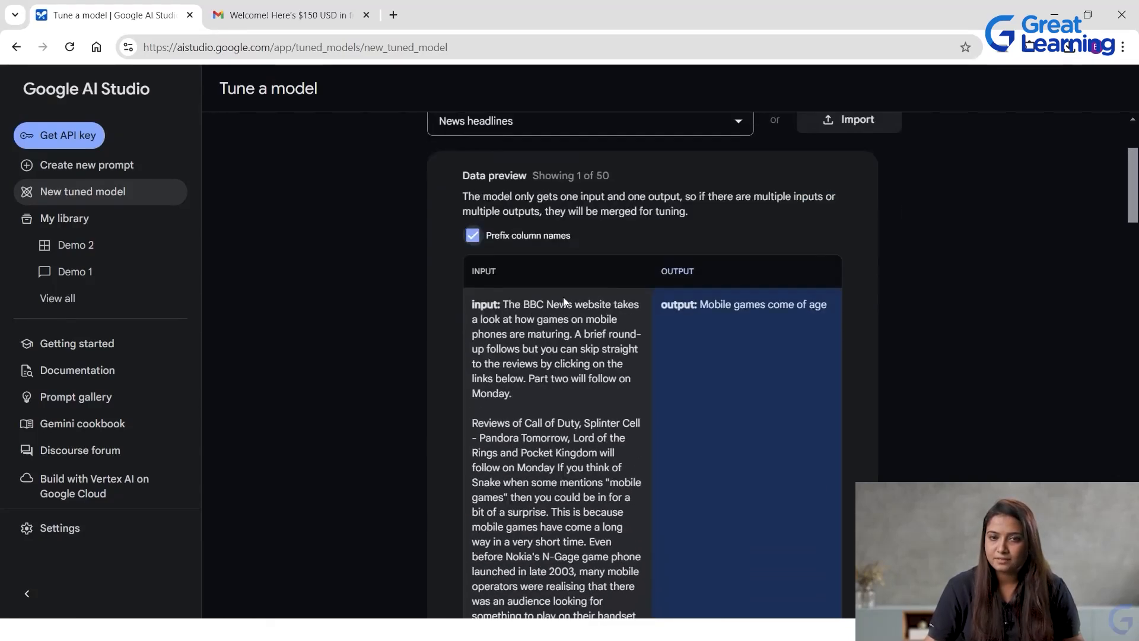
pyautogui.scroll(-20, 663, 457)
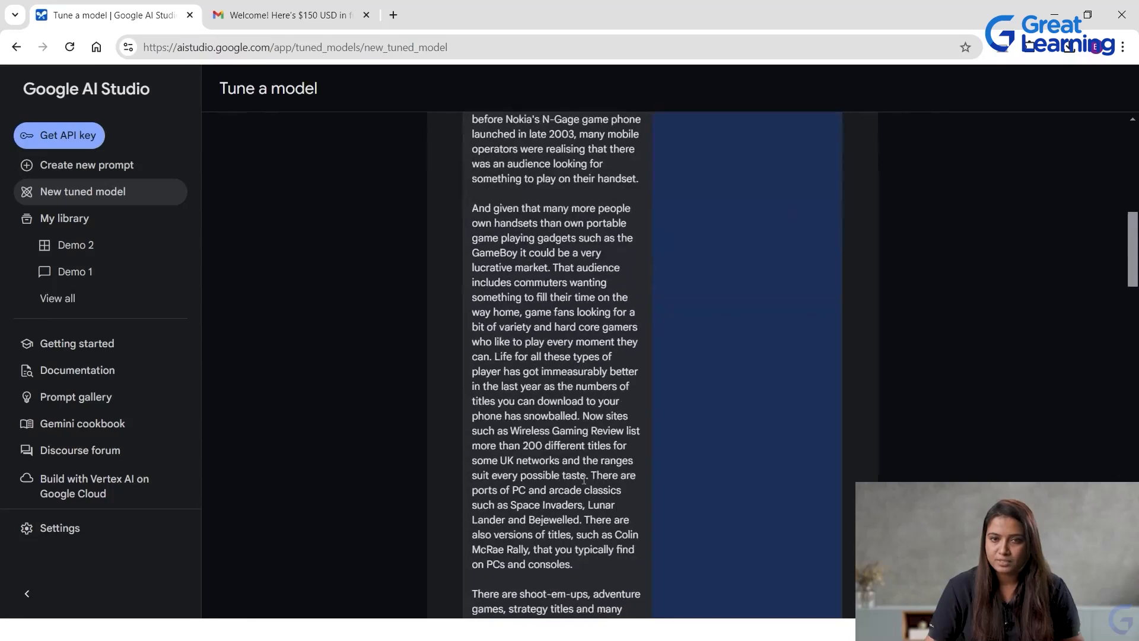
# Name the tuned model "Sample Tune model", leaving its description empty.
pyautogui.scroll(-14, 644, 454)
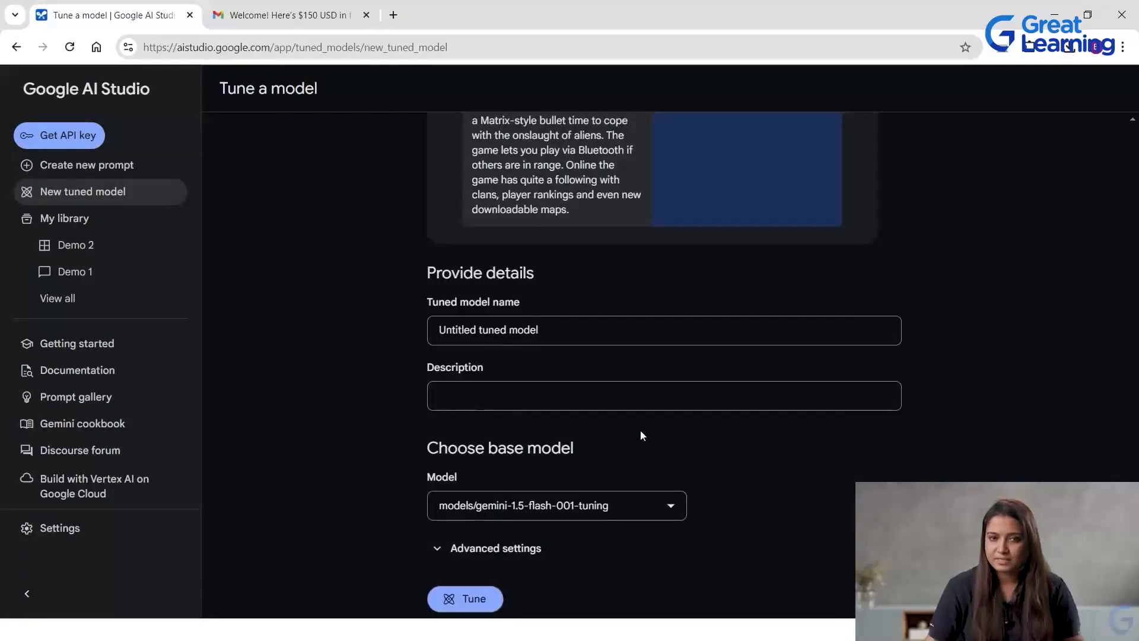
pyautogui.moveTo(540, 329); pyautogui.dragTo(362, 322)
pyautogui.press('BackSpace')
pyautogui.write('Sample Tune model')
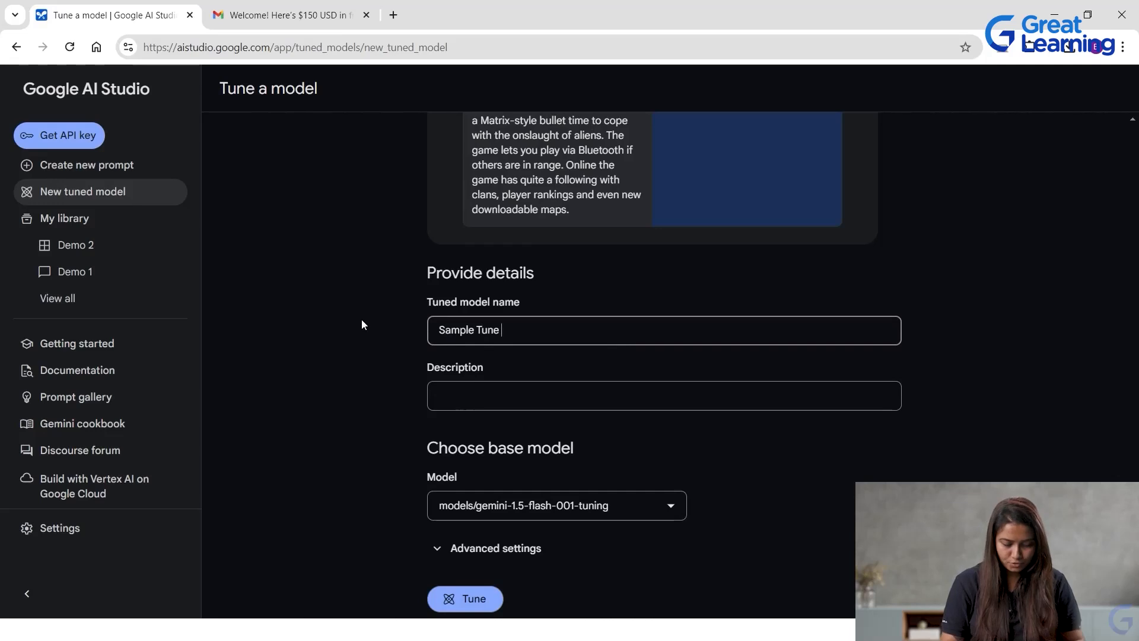
pyautogui.click(500, 391)
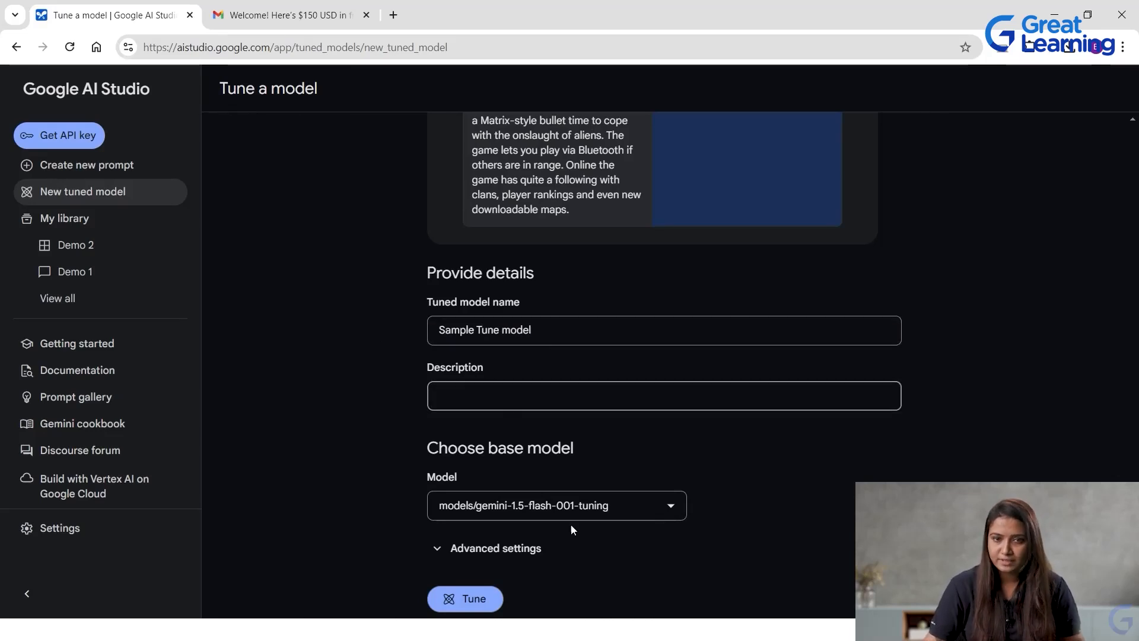
# Expand the advanced tuning settings and choose models/gemini-1.0-pro-001 as the base model.
pyautogui.scroll(-1, 572, 523)
pyautogui.click(510, 537)
pyautogui.scroll(-3, 648, 496)
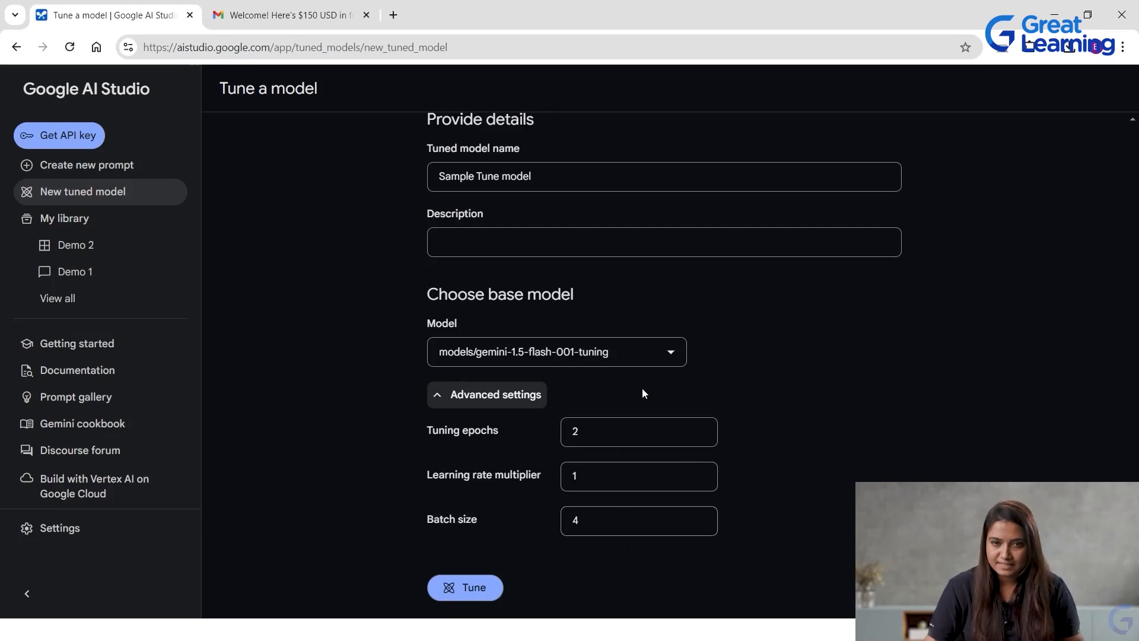
pyautogui.click(656, 361)
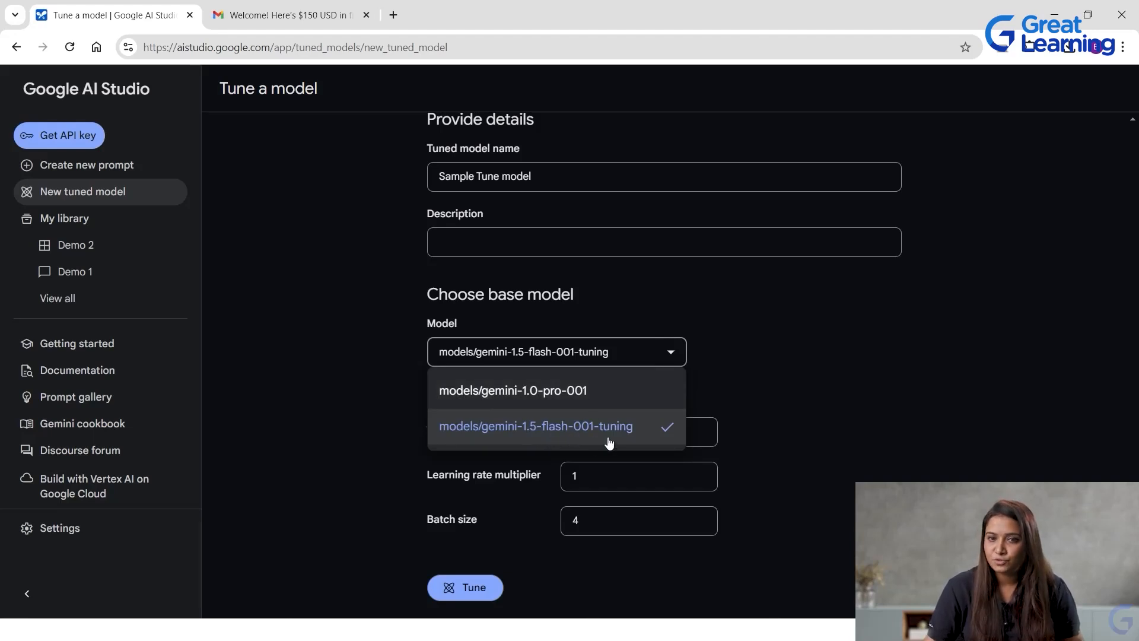
pyautogui.click(552, 396)
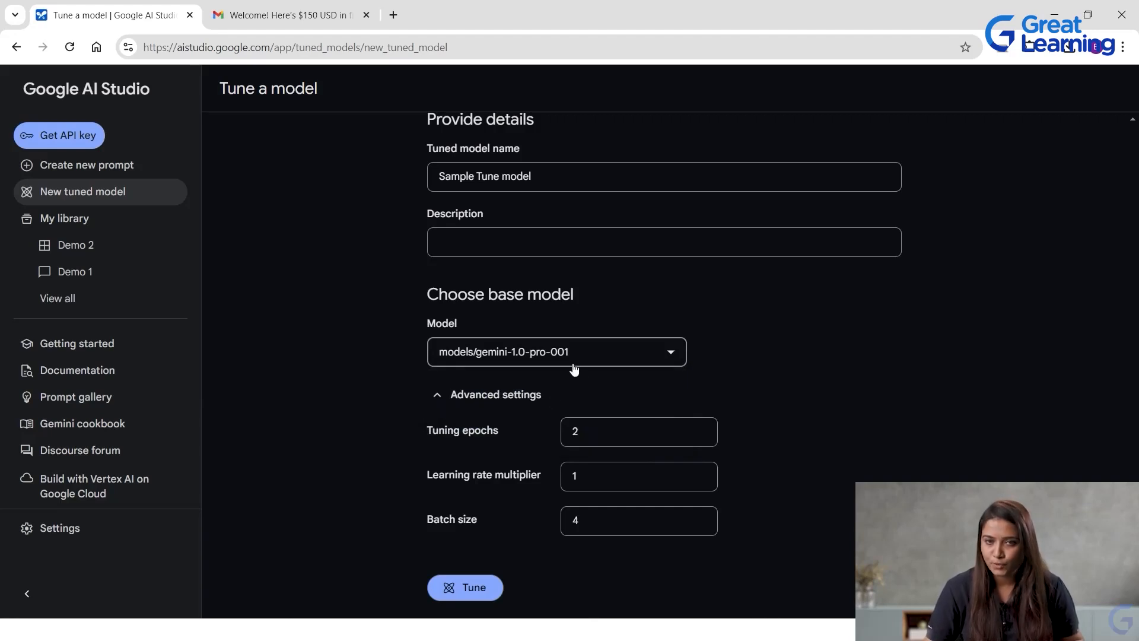
# Start tuning the model and open the results of Sample Tune model from the library.
pyautogui.click(485, 590)
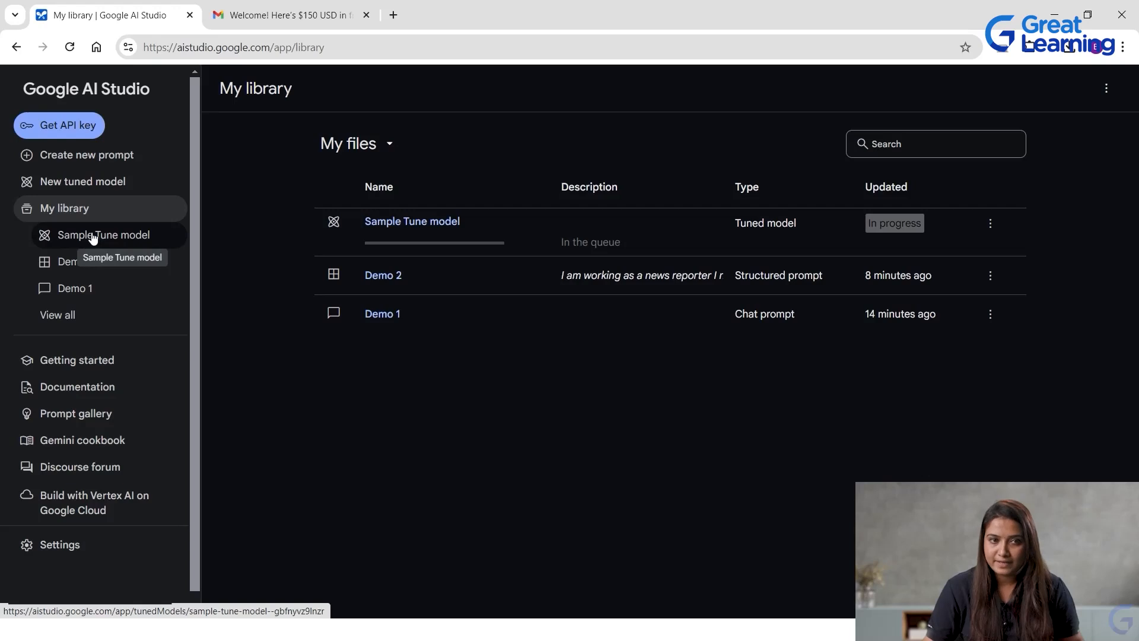
pyautogui.click(93, 237)
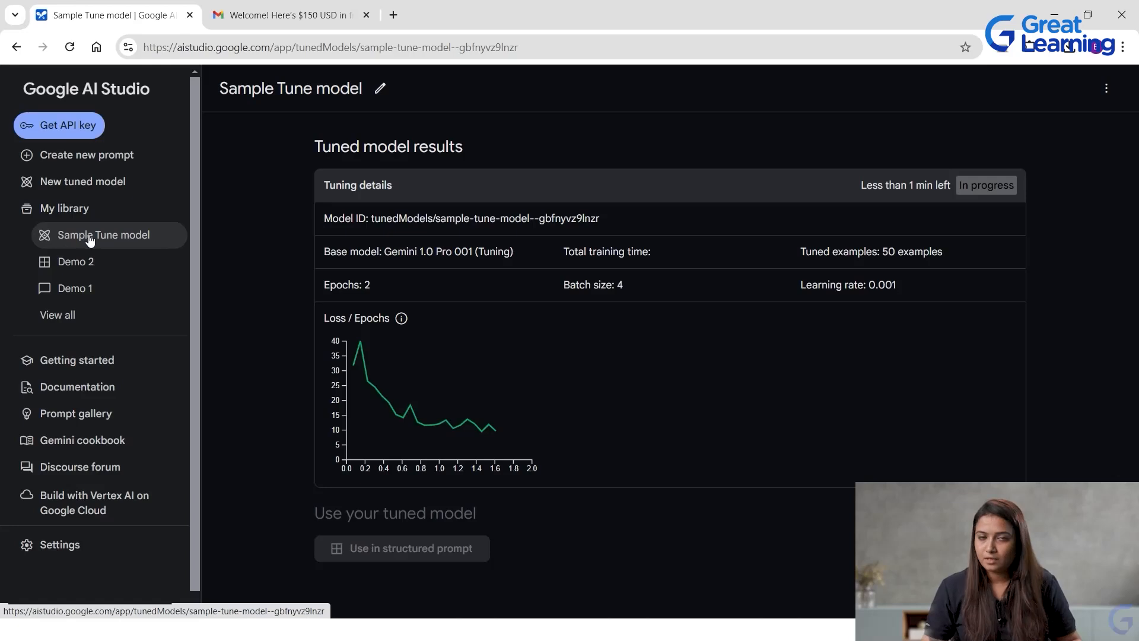
# Create a new prompt and attach the sample video "Sherlock Jr. (1924) - 10 Min Clip".
pyautogui.click(119, 156)
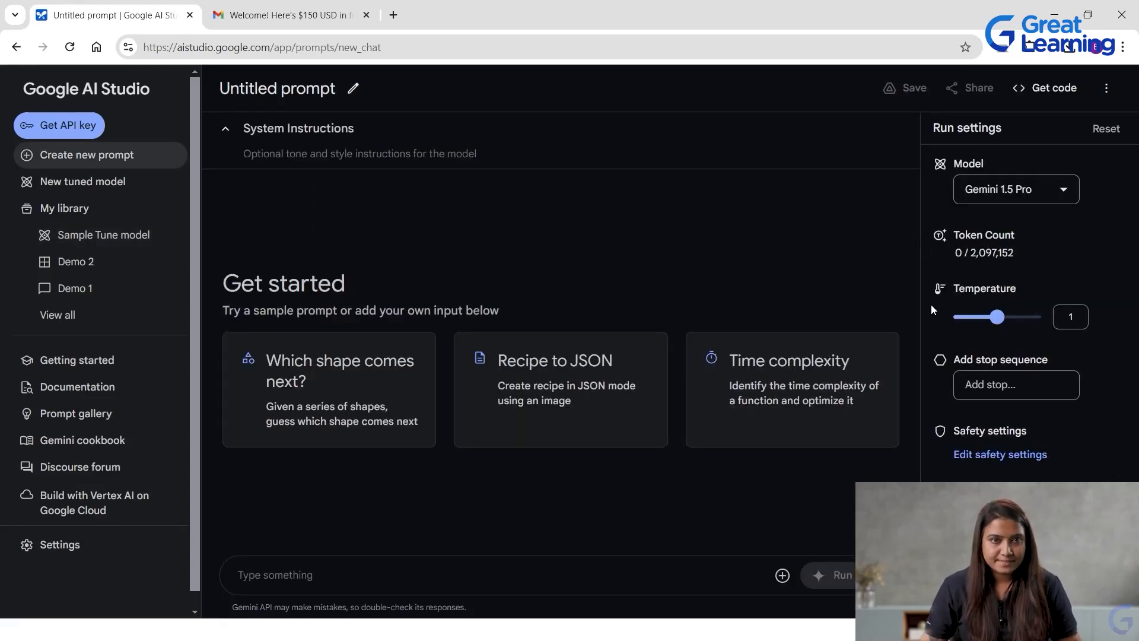
pyautogui.click(784, 576)
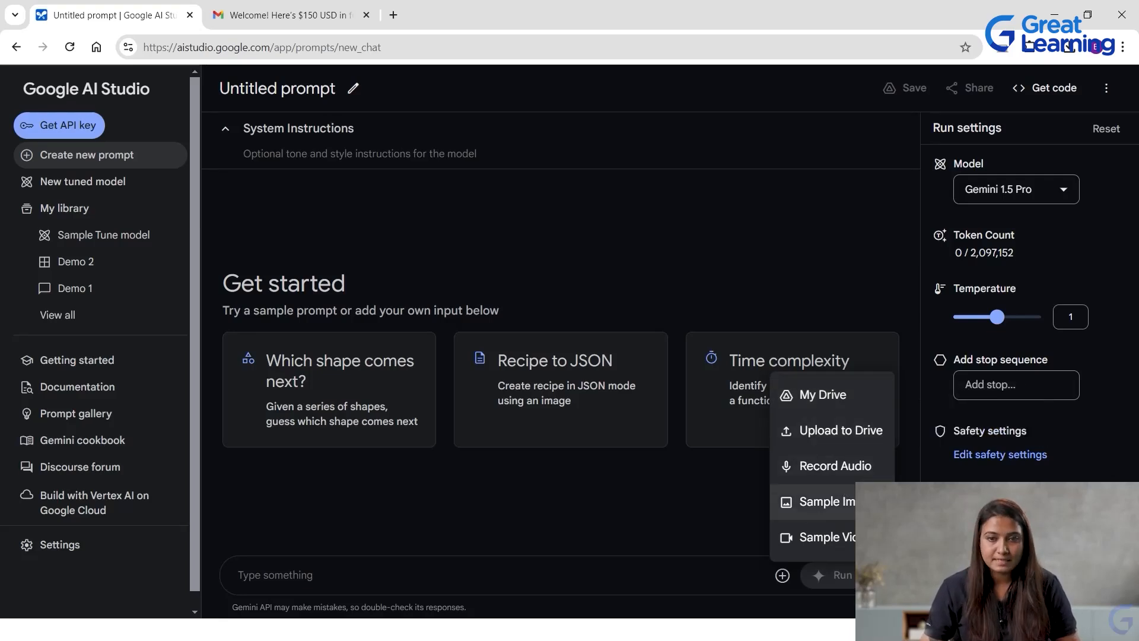
pyautogui.click(835, 538)
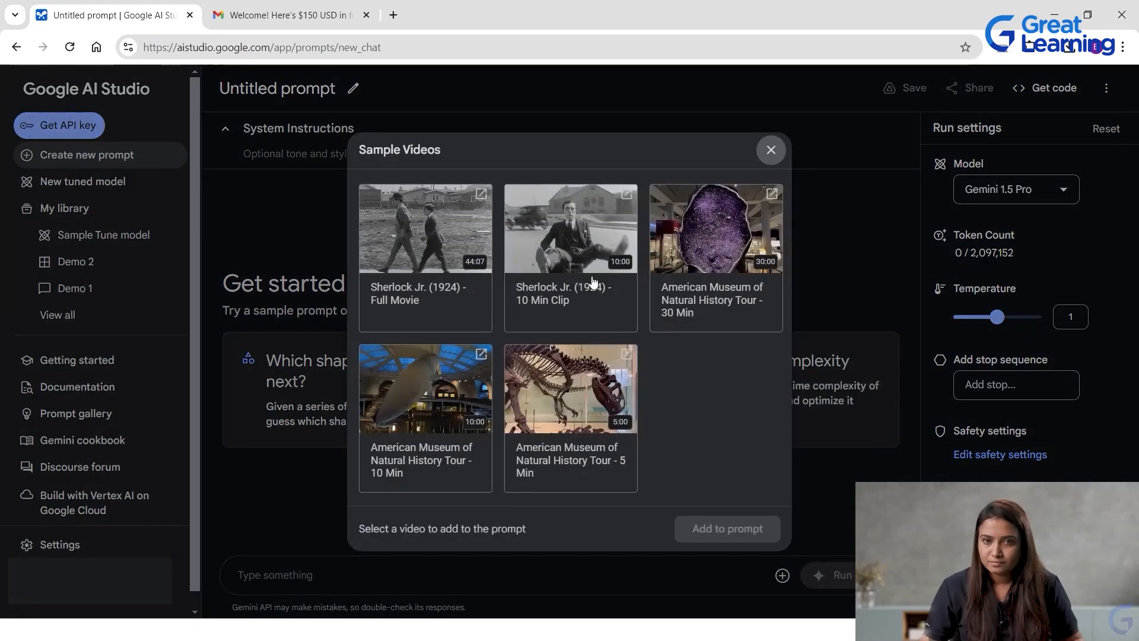
pyautogui.click(611, 317)
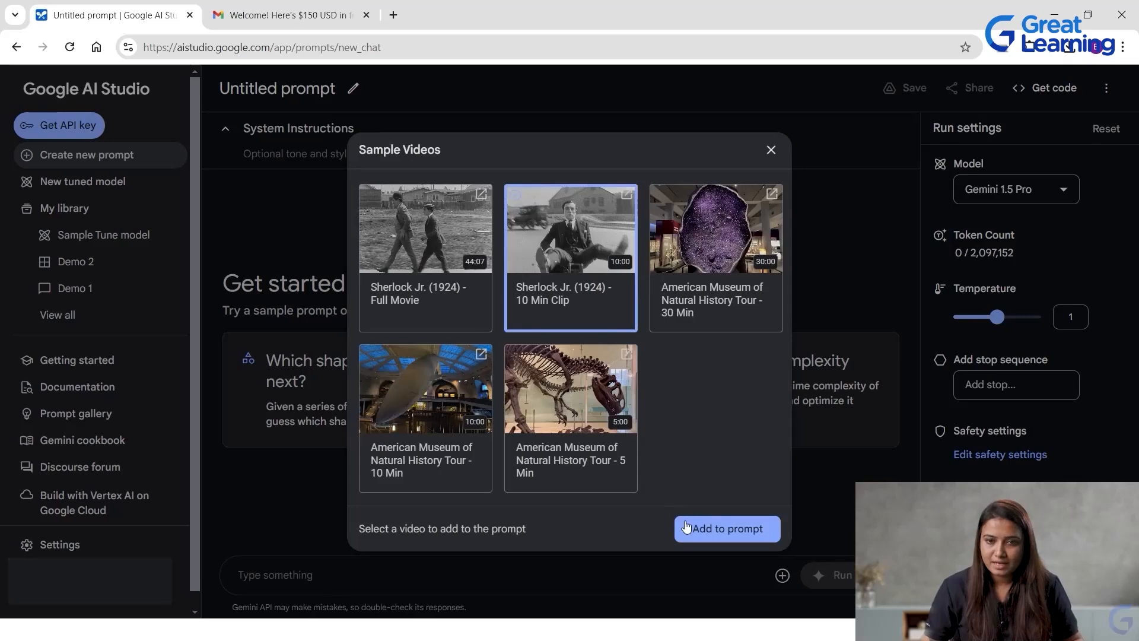
pyautogui.click(720, 529)
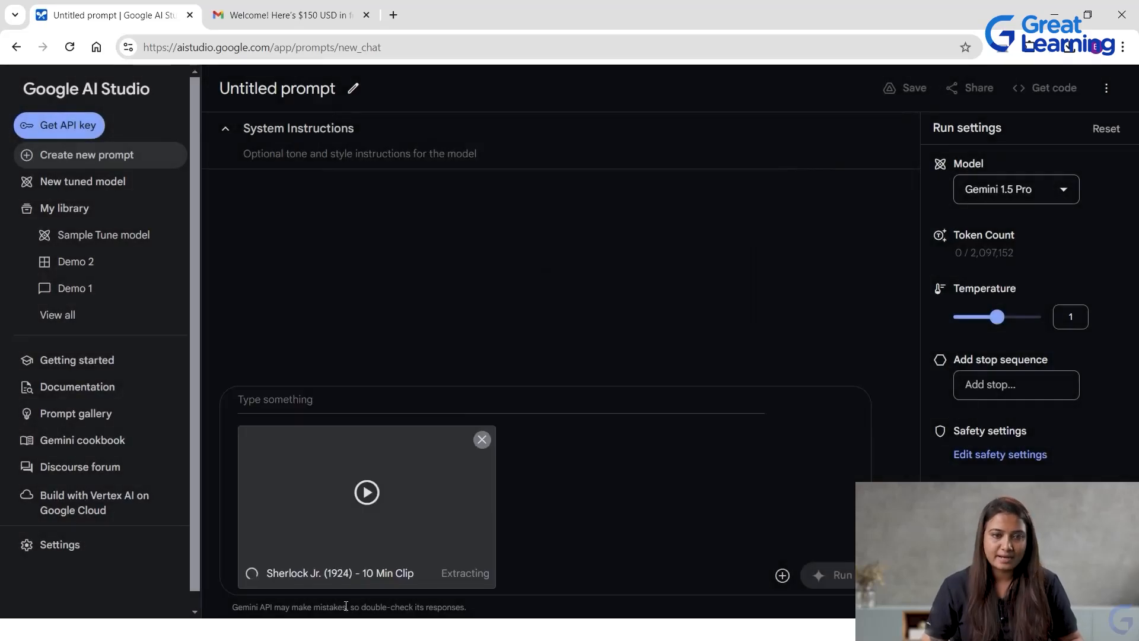
# Ask "What is this video all about" about the attached clip, run the prompt and check its token count.
pyautogui.write('What is th')
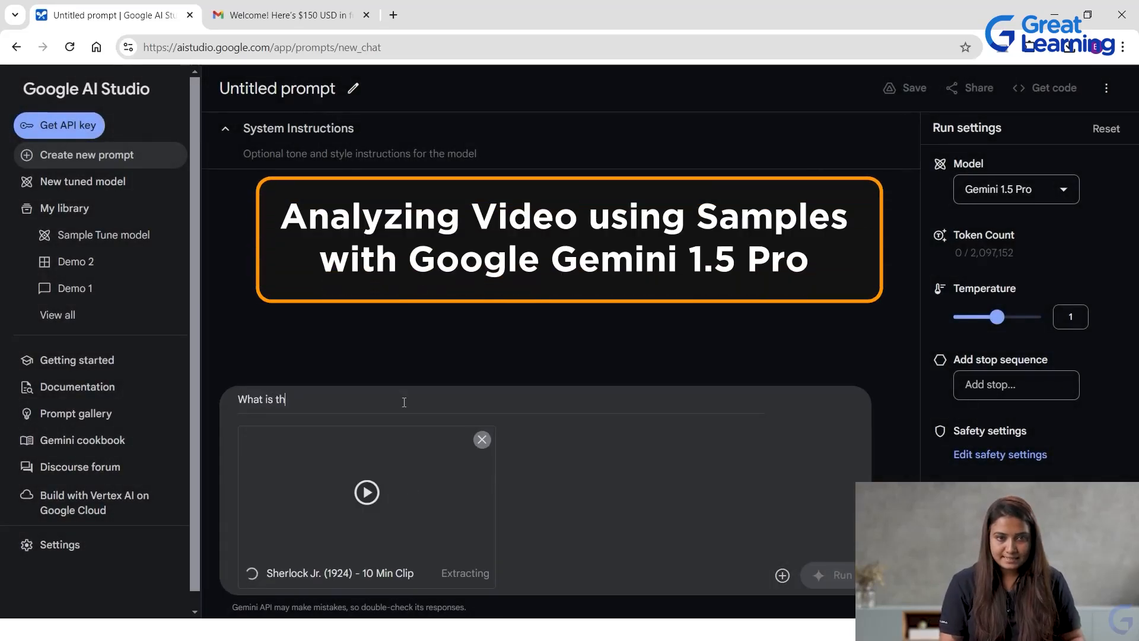
pyautogui.write('is video ')
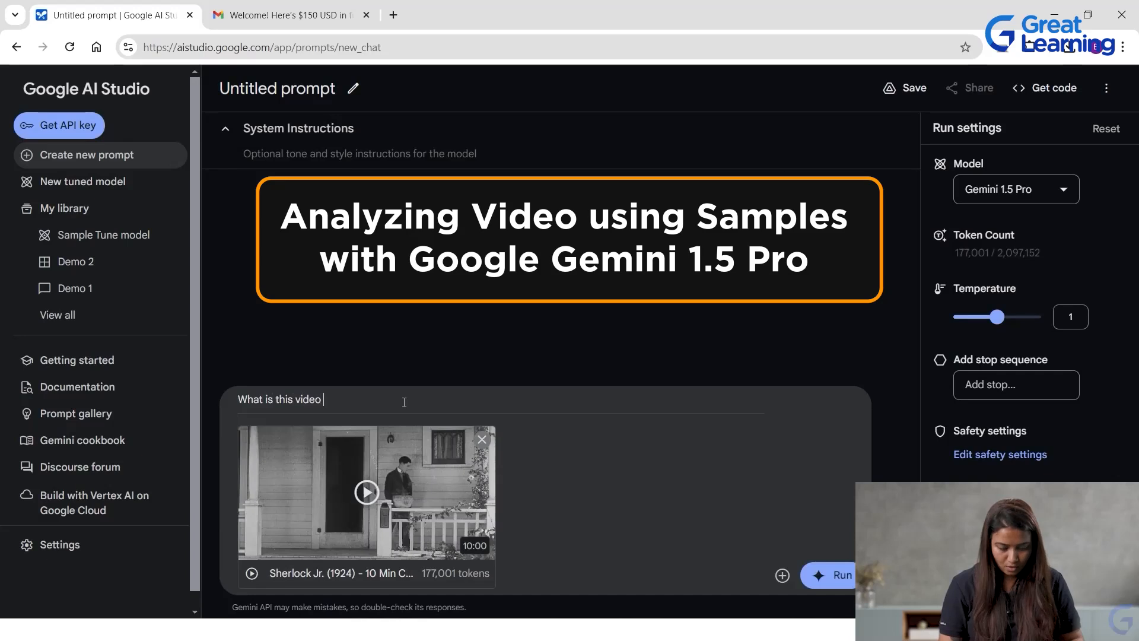
pyautogui.write('all about')
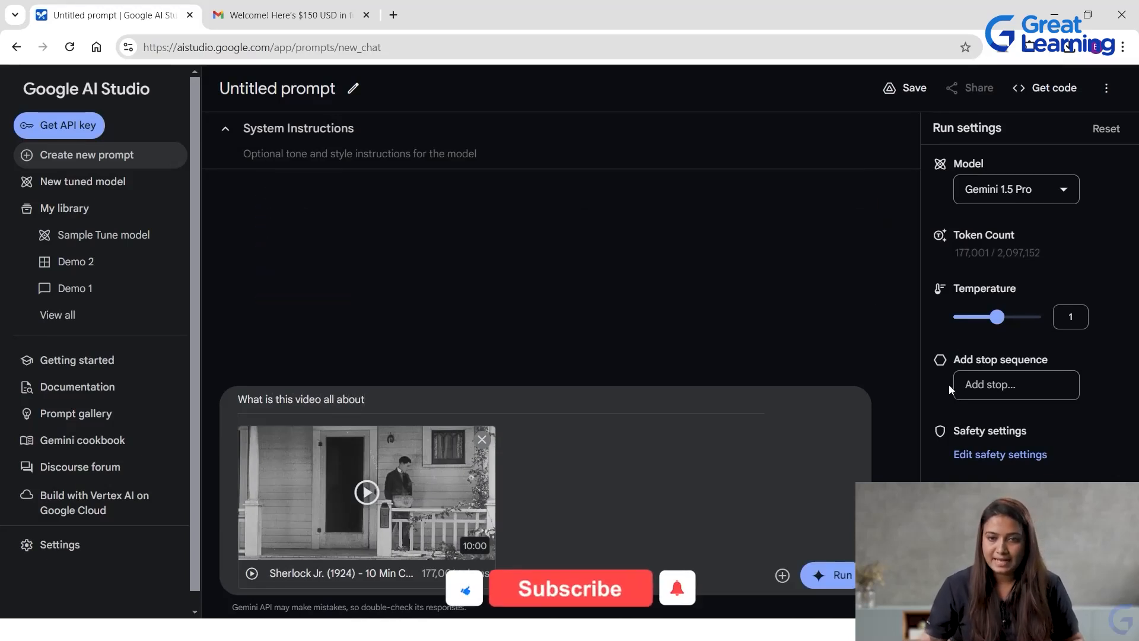
pyautogui.click(835, 575)
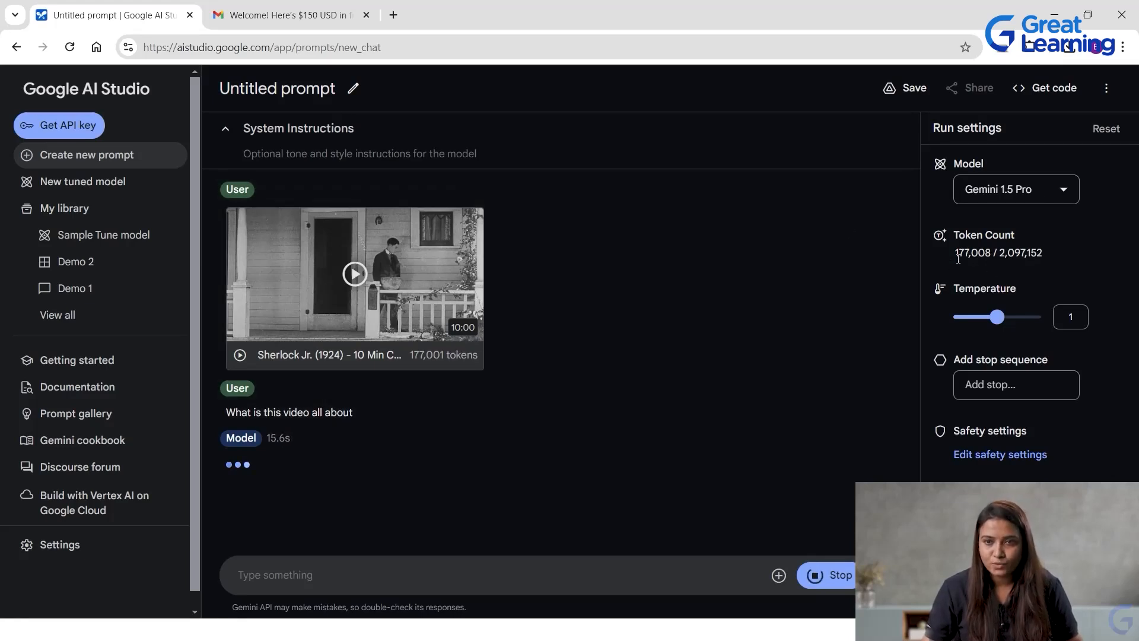
pyautogui.moveTo(956, 255); pyautogui.dragTo(993, 256)
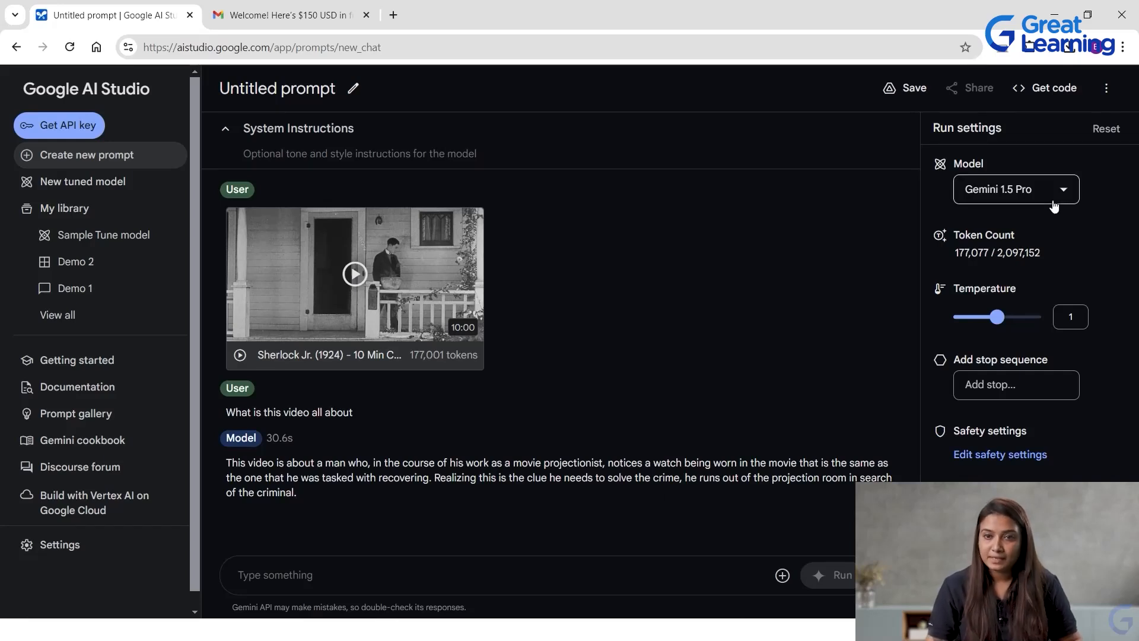
# Switch the model to Gemini 1.5 Flash and attach the sample video "American Museum of Natural History Tour - 10 Min".
pyautogui.click(1066, 194)
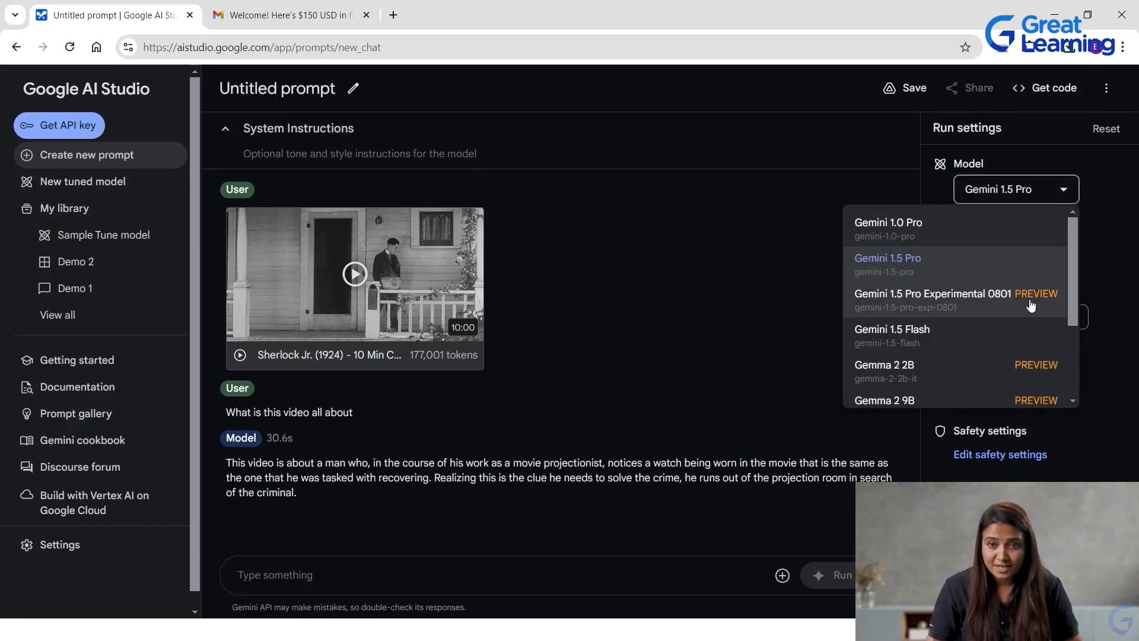
pyautogui.click(974, 331)
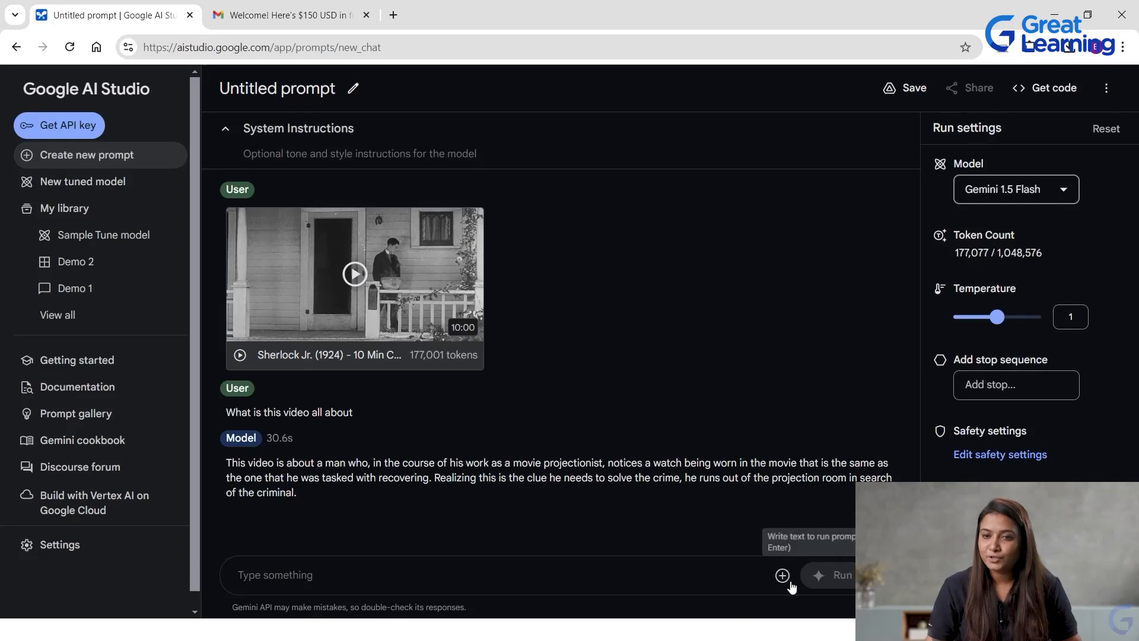
pyautogui.click(782, 576)
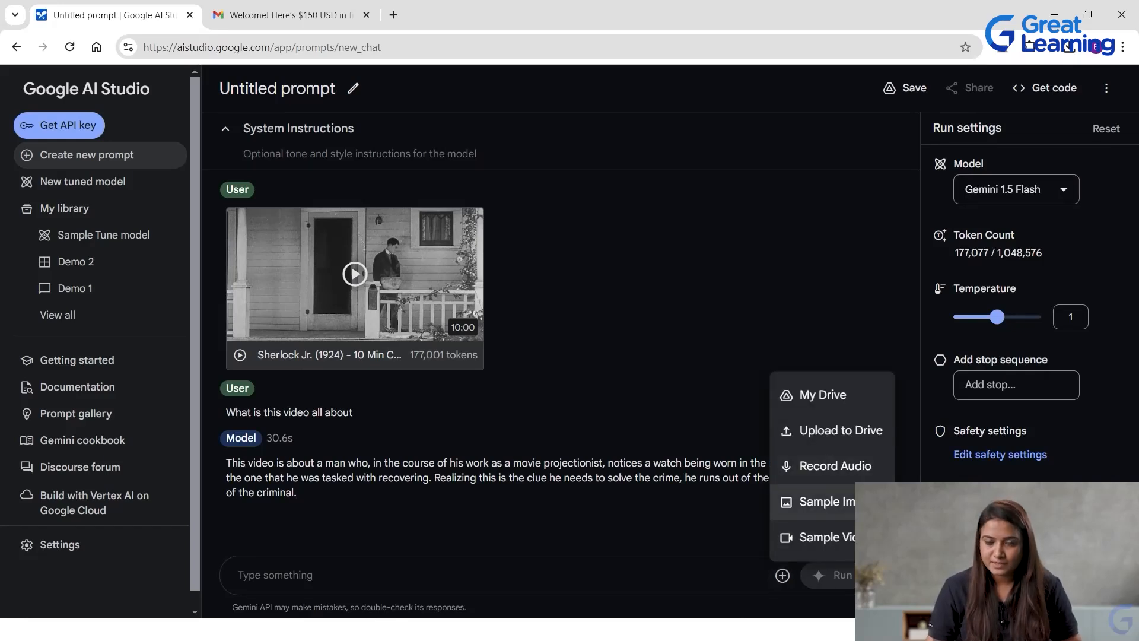
pyautogui.click(819, 537)
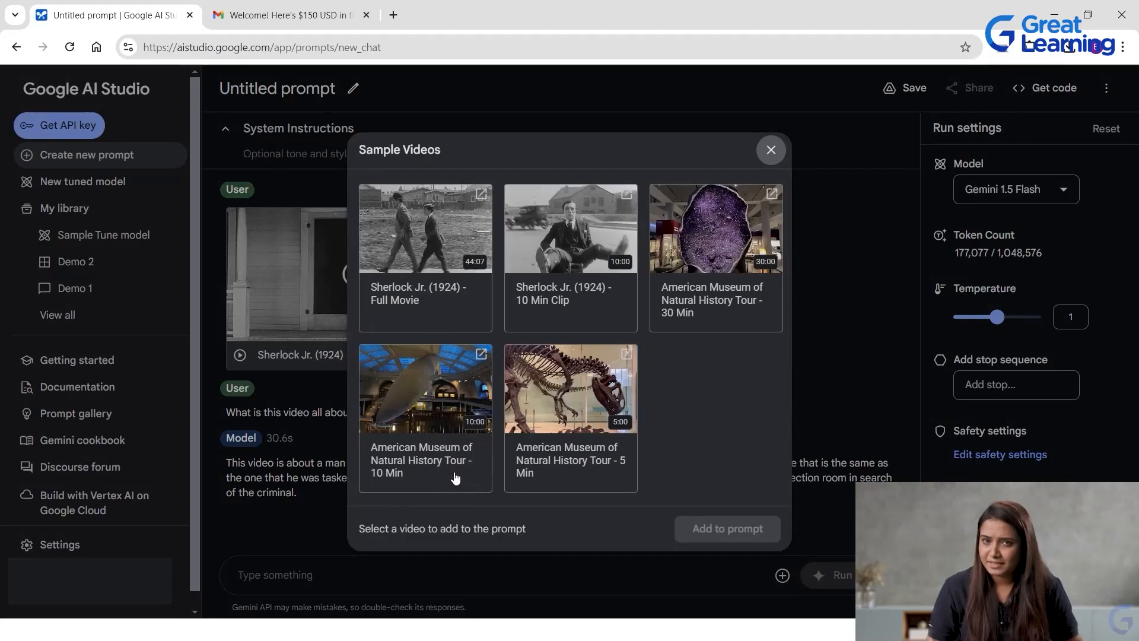
pyautogui.click(455, 477)
pyautogui.click(727, 529)
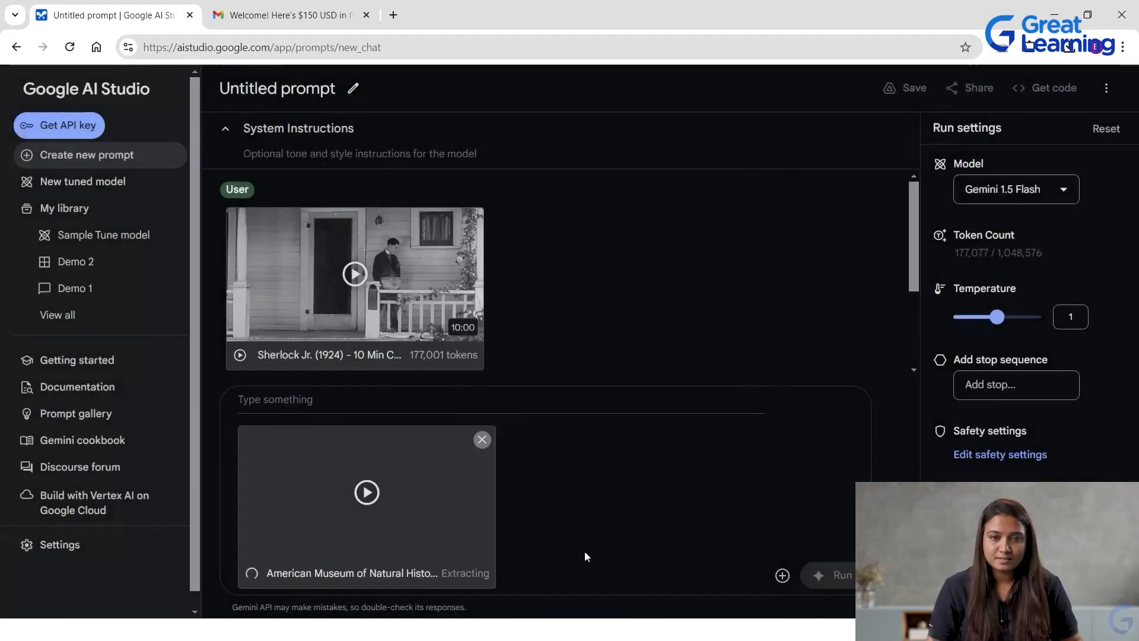
# Ask "What is in the video explain" about the attached museum tour clip and run the prompt.
pyautogui.click(354, 400)
pyautogui.write('What is ')
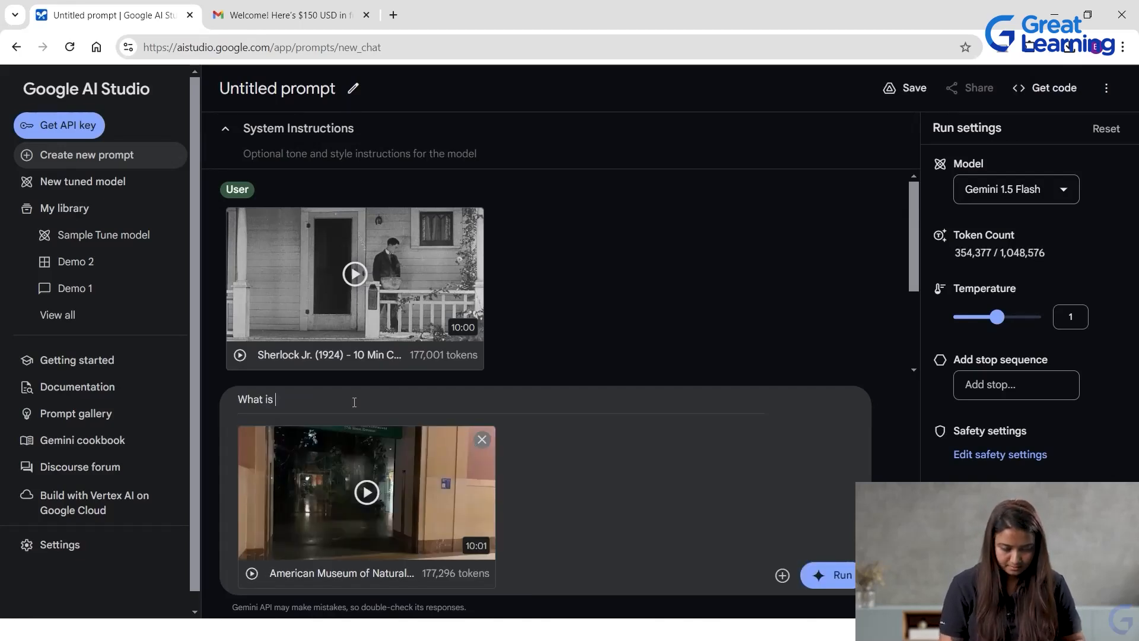
pyautogui.write('in the v')
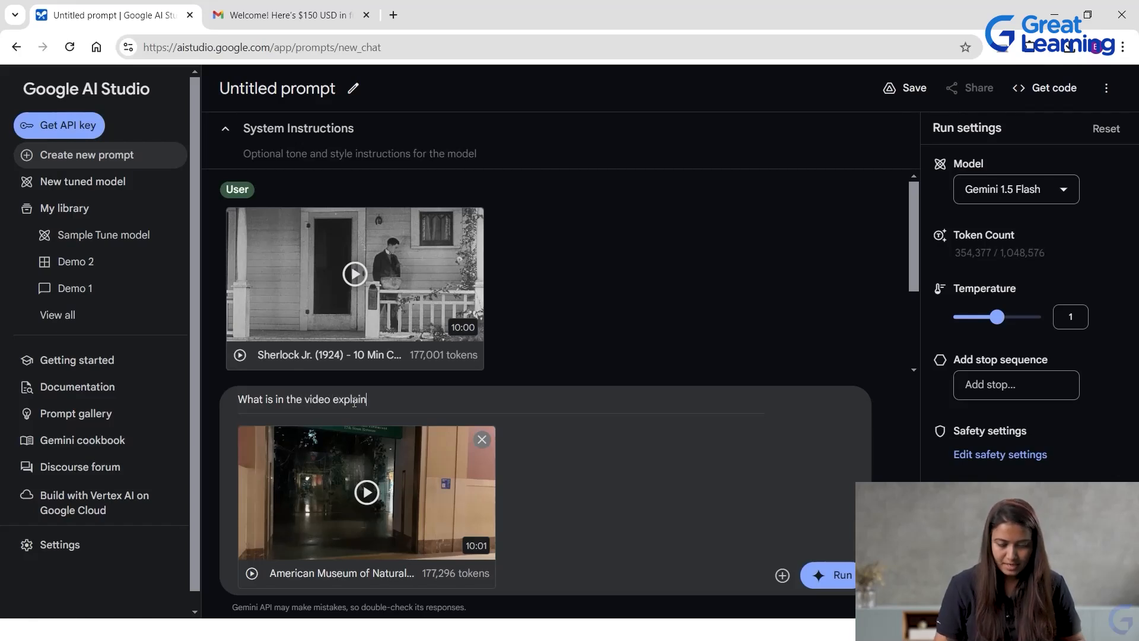
pyautogui.write('ideo explain')
pyautogui.press('Return')
pyautogui.click(834, 575)
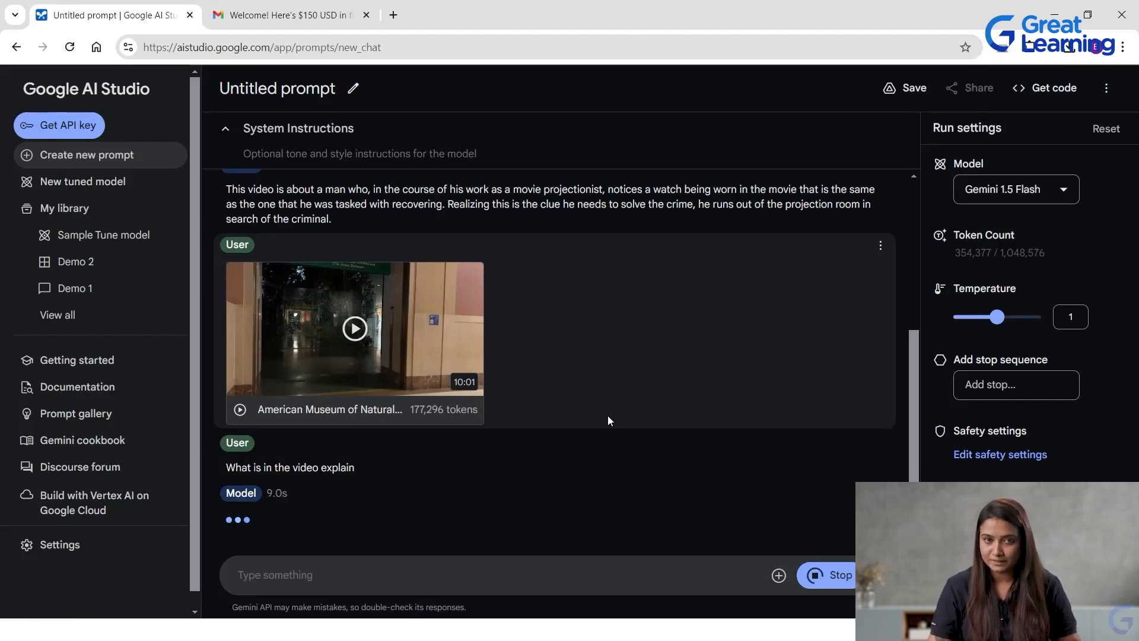
# Review the conversation from the first video question through the model's answer about the museum tour clip.
pyautogui.scroll(3, 526, 479)
pyautogui.scroll(-2, 526, 476)
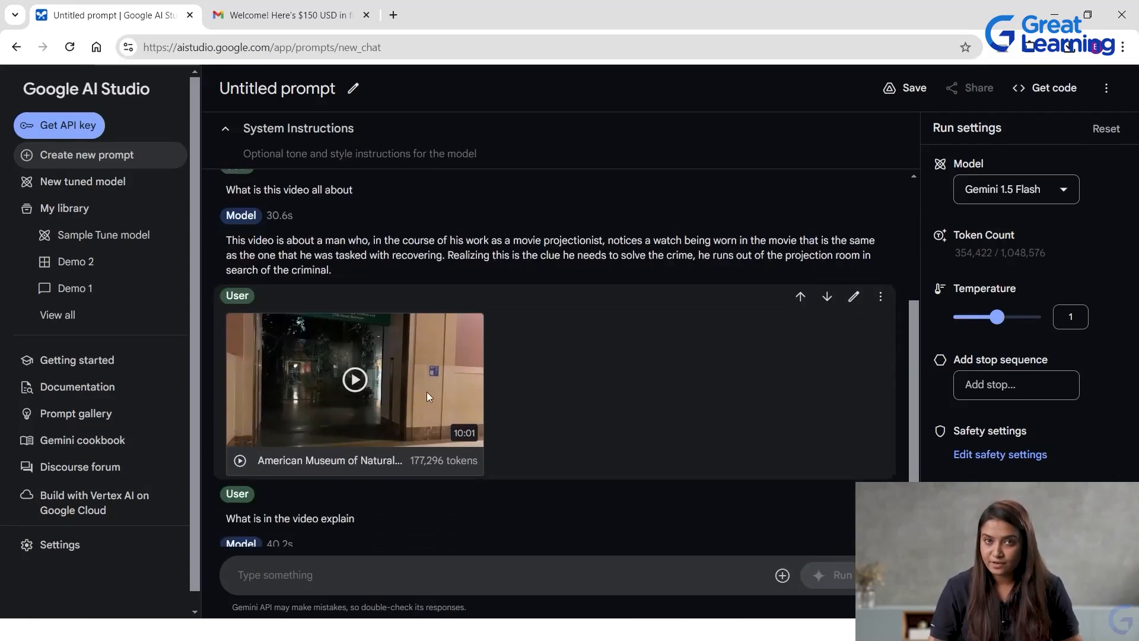
pyautogui.scroll(1, 748, 372)
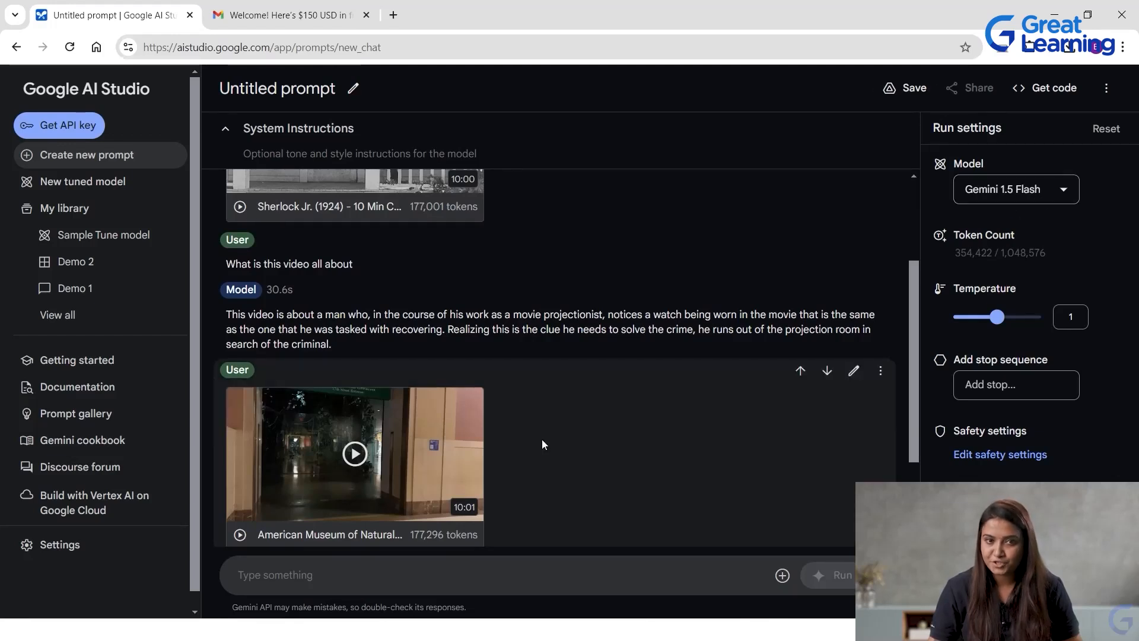
pyautogui.scroll(1, 585, 420)
pyautogui.scroll(1, 422, 385)
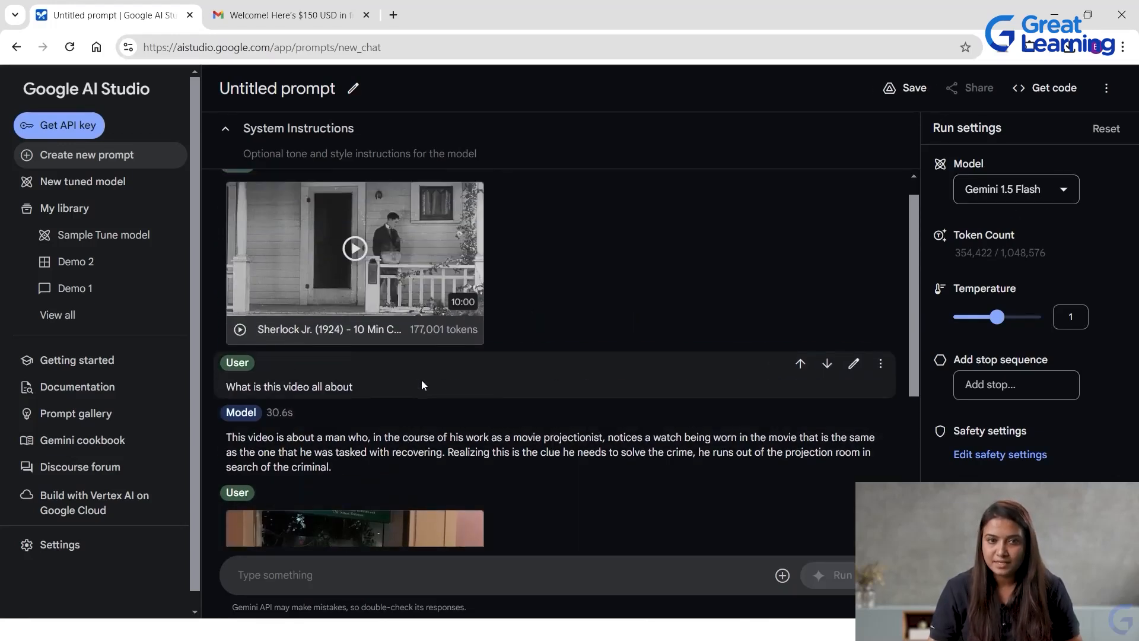
pyautogui.scroll(1, 320, 248)
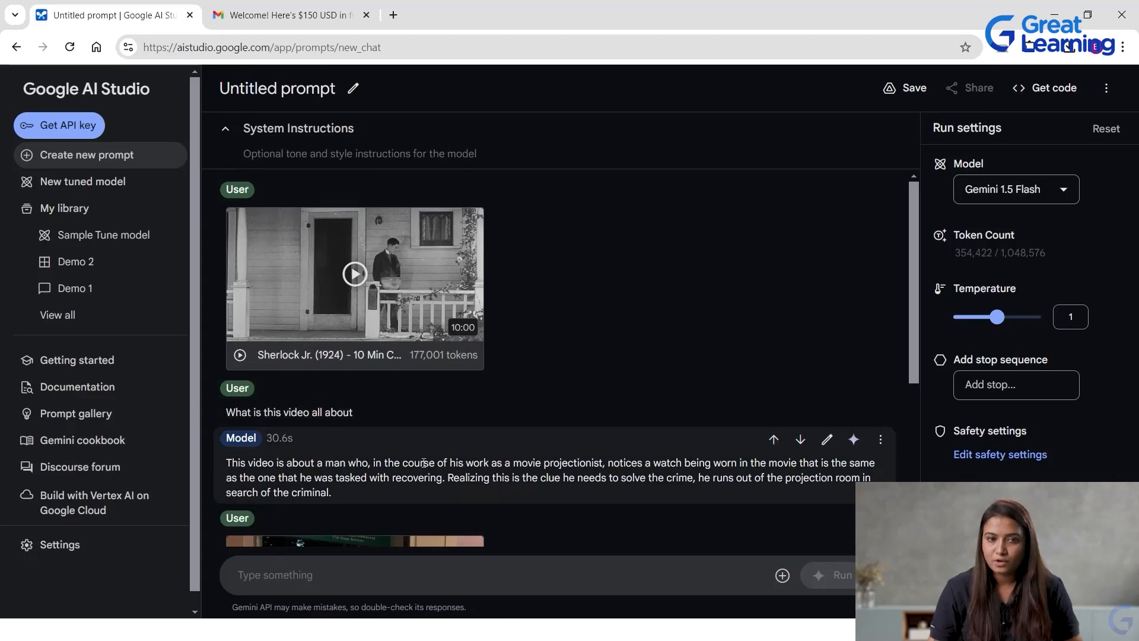
pyautogui.scroll(-4, 432, 461)
pyautogui.scroll(-1, 432, 460)
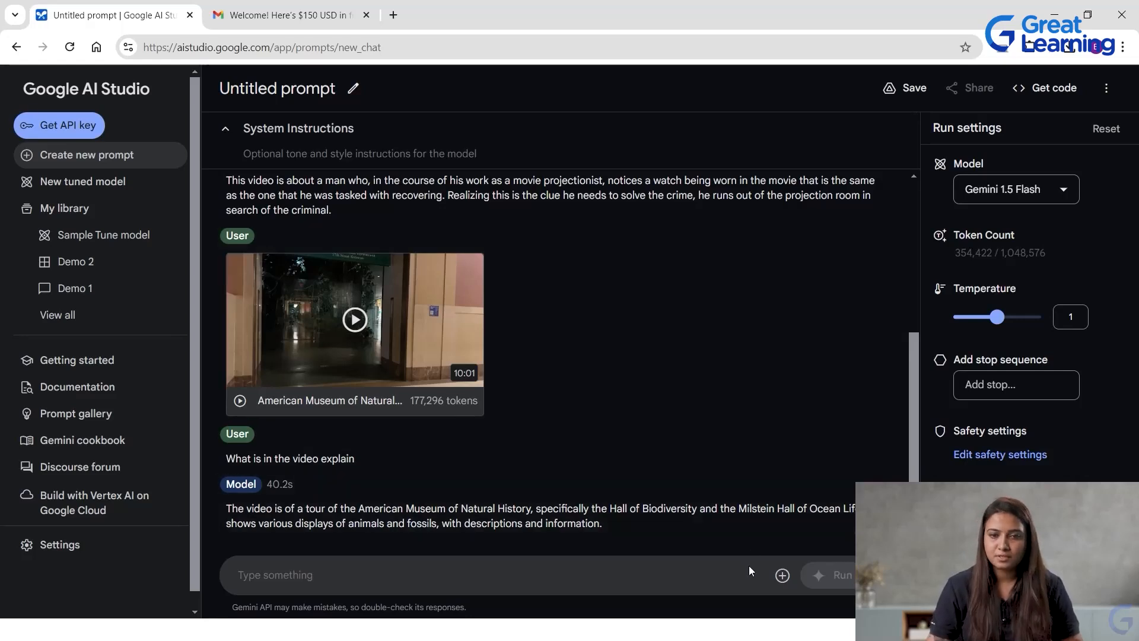
# Attach the sample image of the sea turtle to the prompt.
pyautogui.click(782, 575)
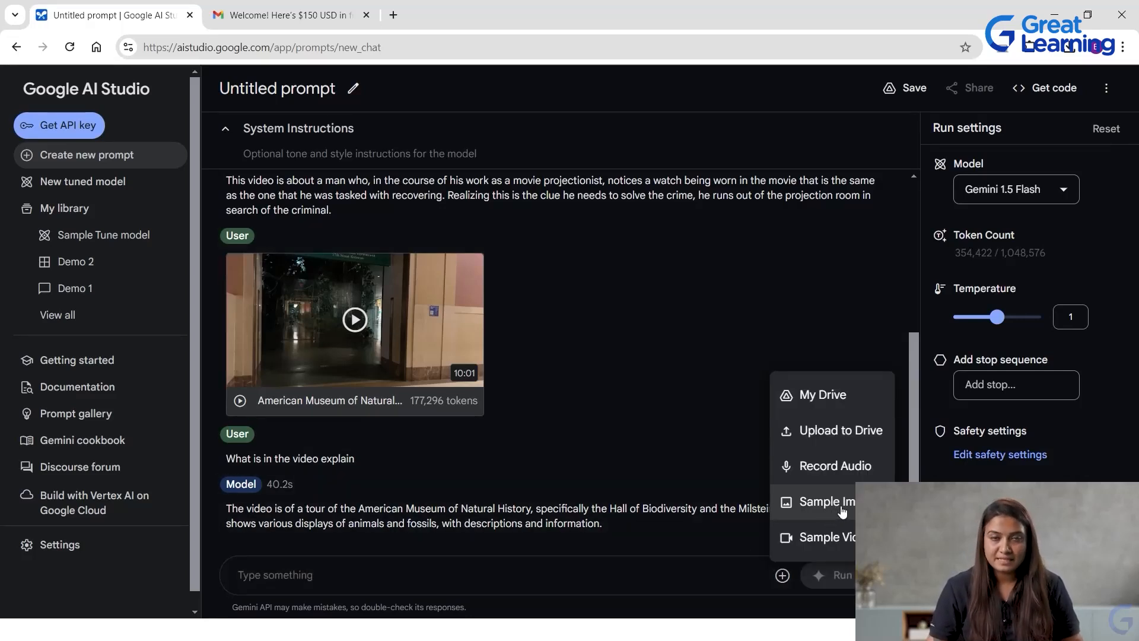
pyautogui.click(829, 514)
pyautogui.click(378, 260)
pyautogui.click(768, 540)
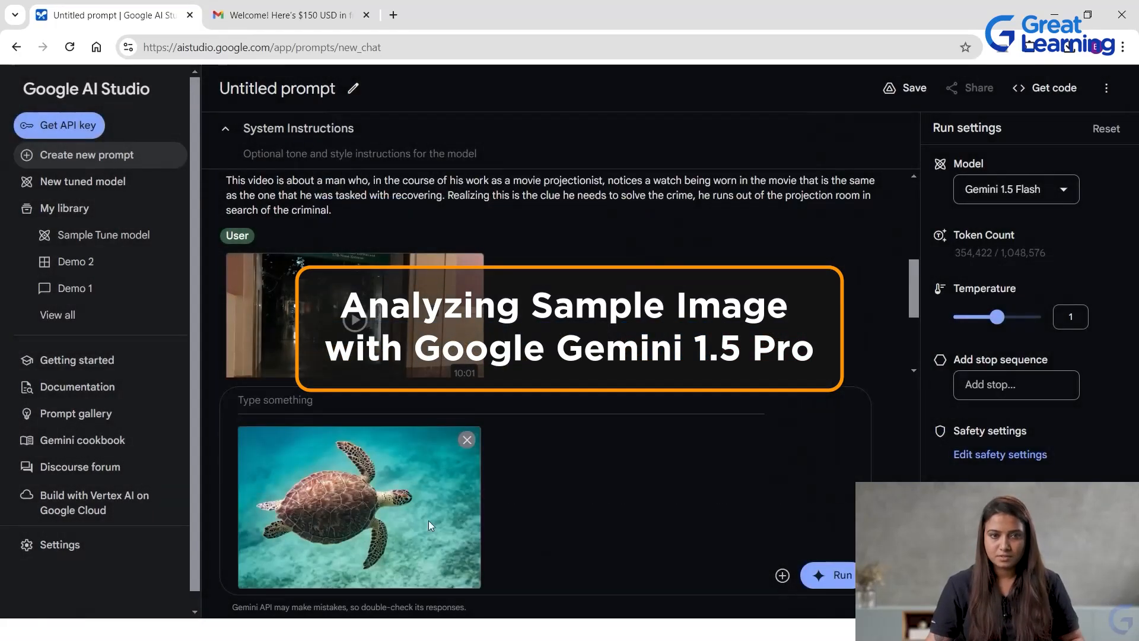
# Ask "What is this" about the attached sea turtle image, run the prompt and review the answer.
pyautogui.write('What is this')
pyautogui.press('Return')
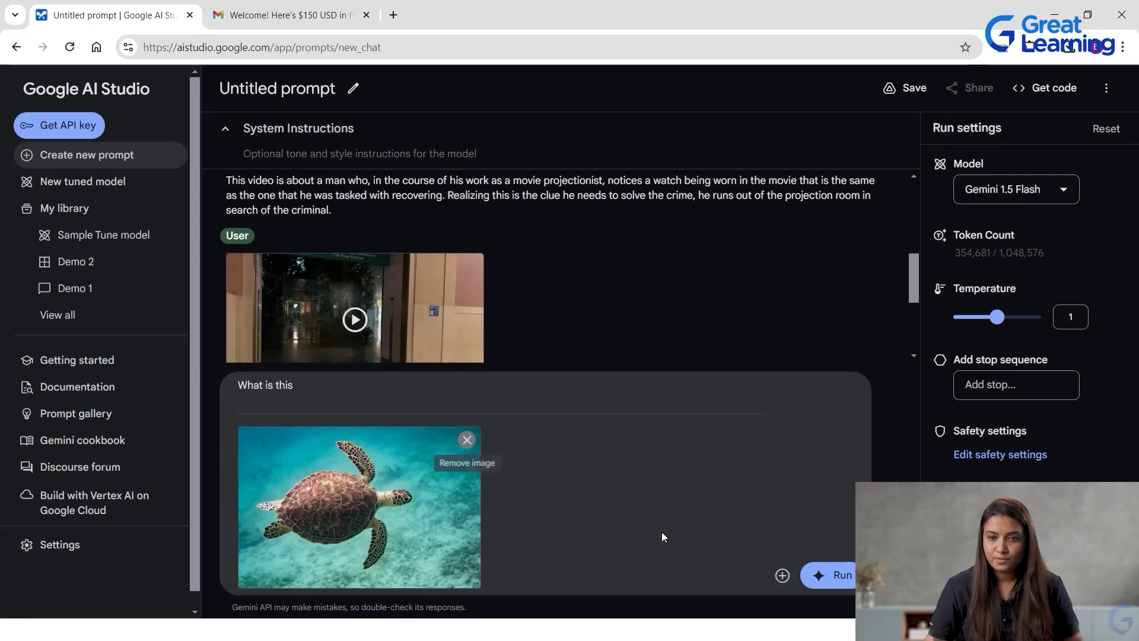
pyautogui.click(837, 579)
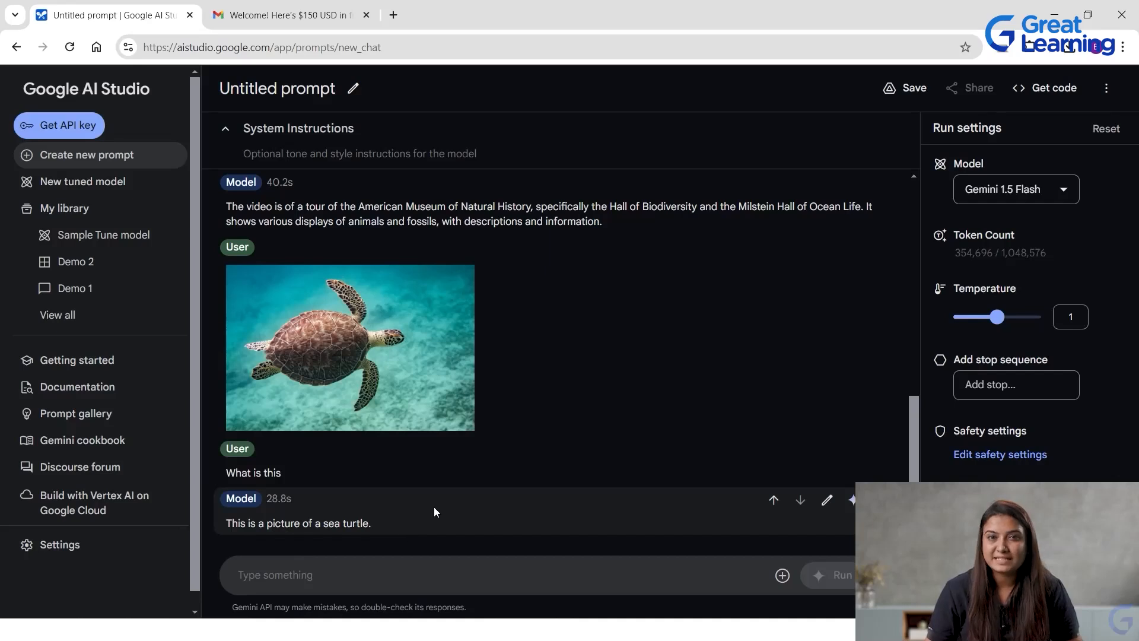
pyautogui.scroll(1, 454, 509)
pyautogui.scroll(-1, 476, 510)
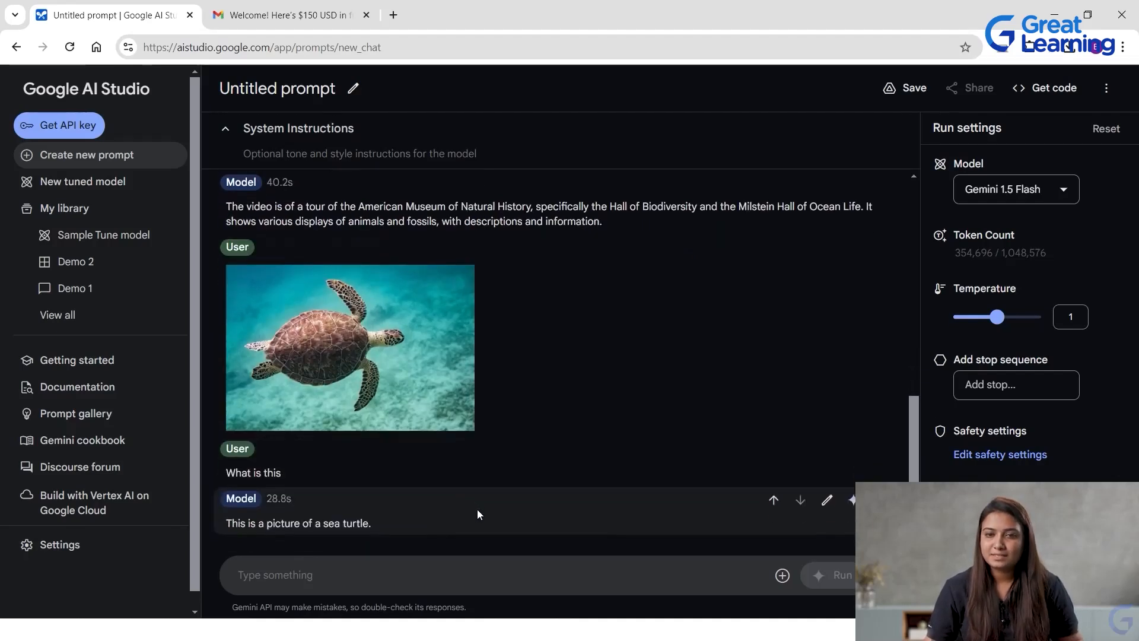
# Examine the available sources for adding media to the prompt and look back over the earlier video answers.
pyautogui.click(783, 575)
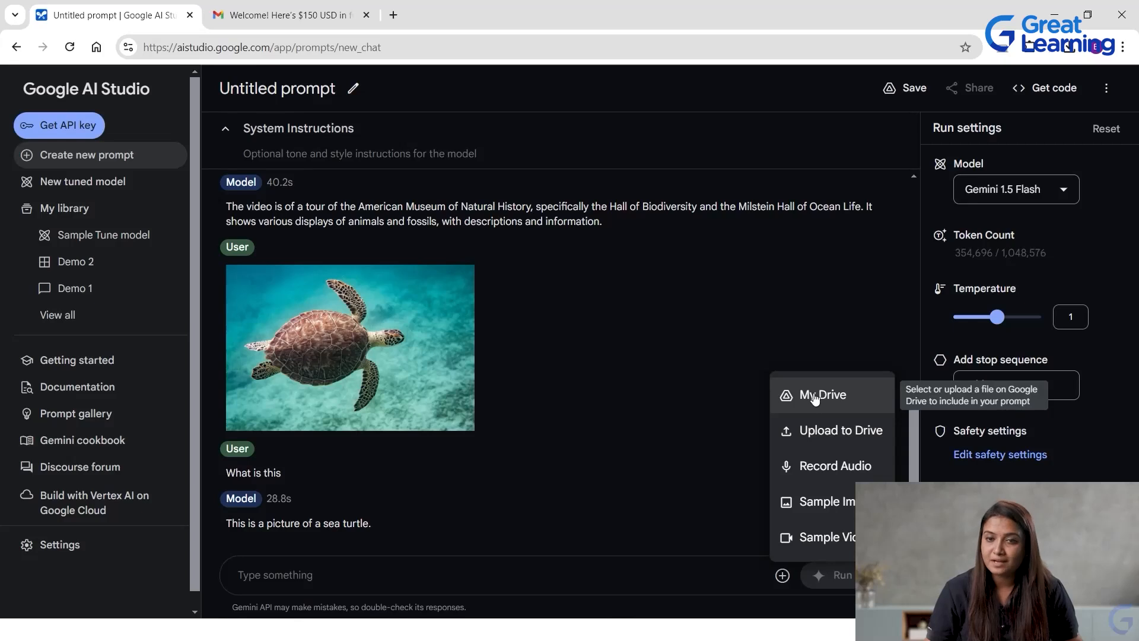
pyautogui.click(565, 425)
pyautogui.scroll(3, 629, 452)
pyautogui.scroll(5, 634, 457)
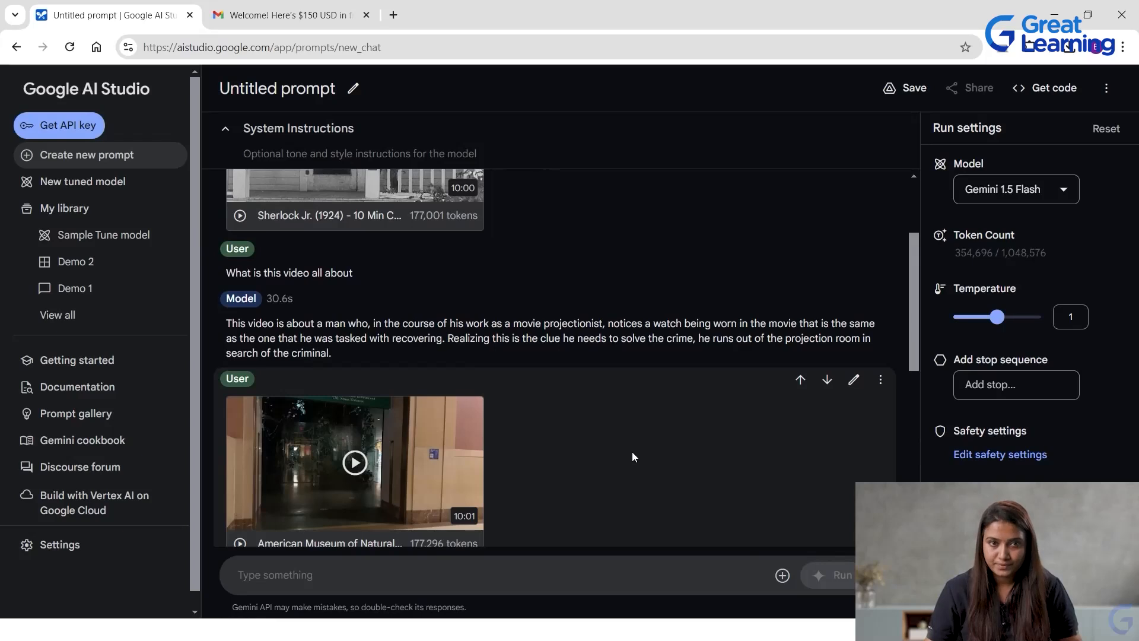
pyautogui.scroll(-7, 632, 457)
pyautogui.click(783, 575)
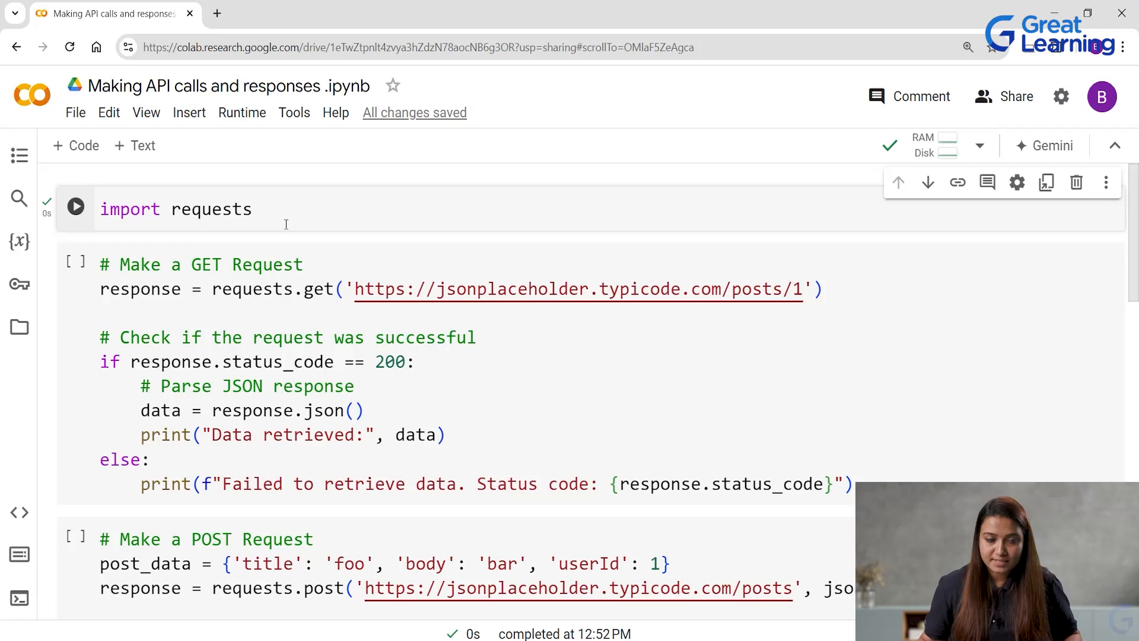
# In the Colab notebook "Making API calls and responses .ipynb", examine the GET request cell and highlight its request URL.
pyautogui.scroll(-1, 608, 413)
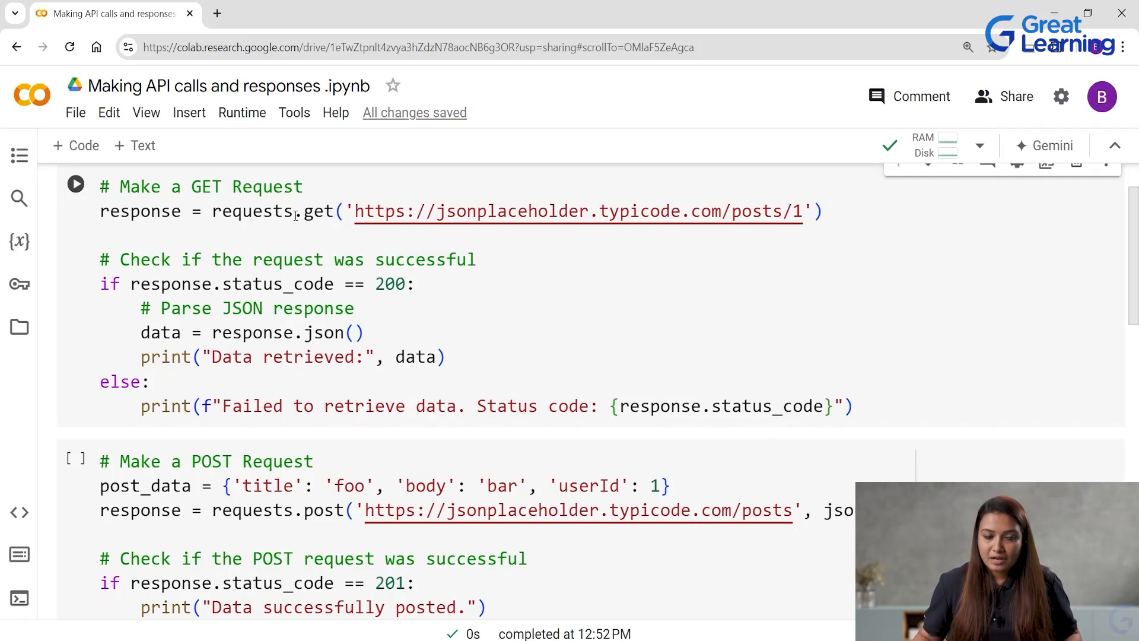
pyautogui.moveTo(355, 212); pyautogui.dragTo(803, 215)
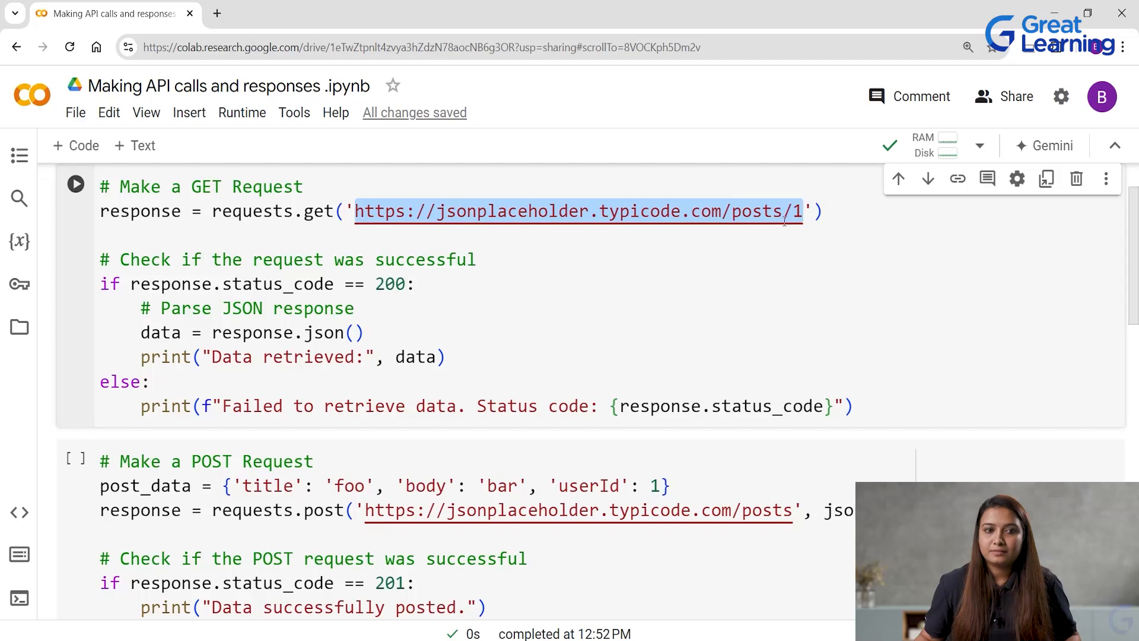
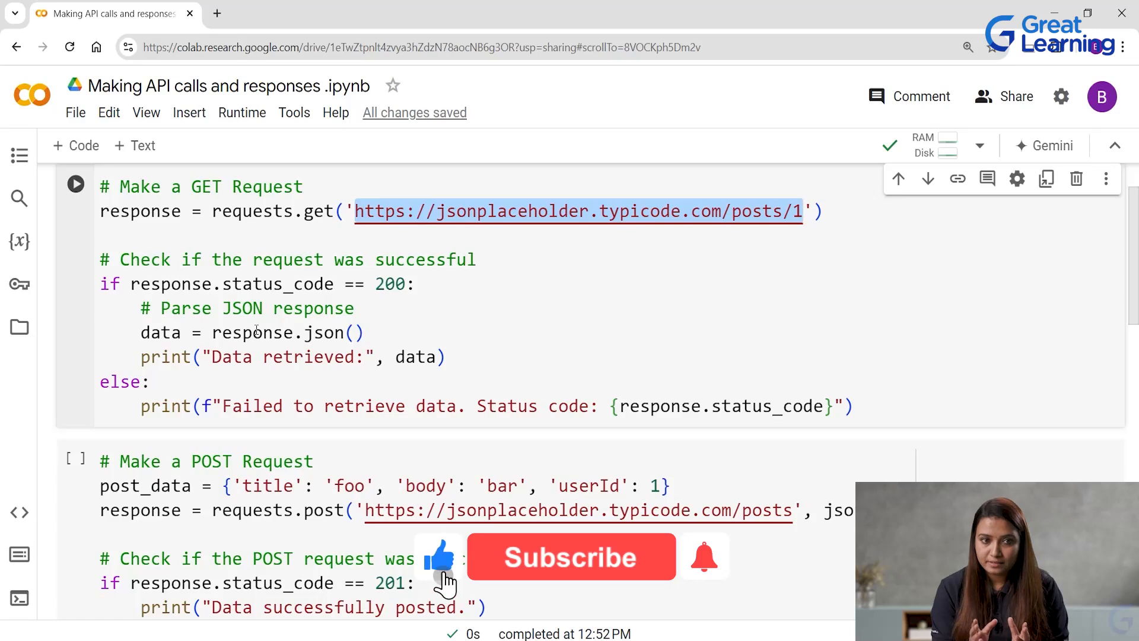
# Highlight the status code part of the GET cell's failure message, then the request URL in the POST request cell.
pyautogui.moveTo(478, 406); pyautogui.dragTo(837, 397)
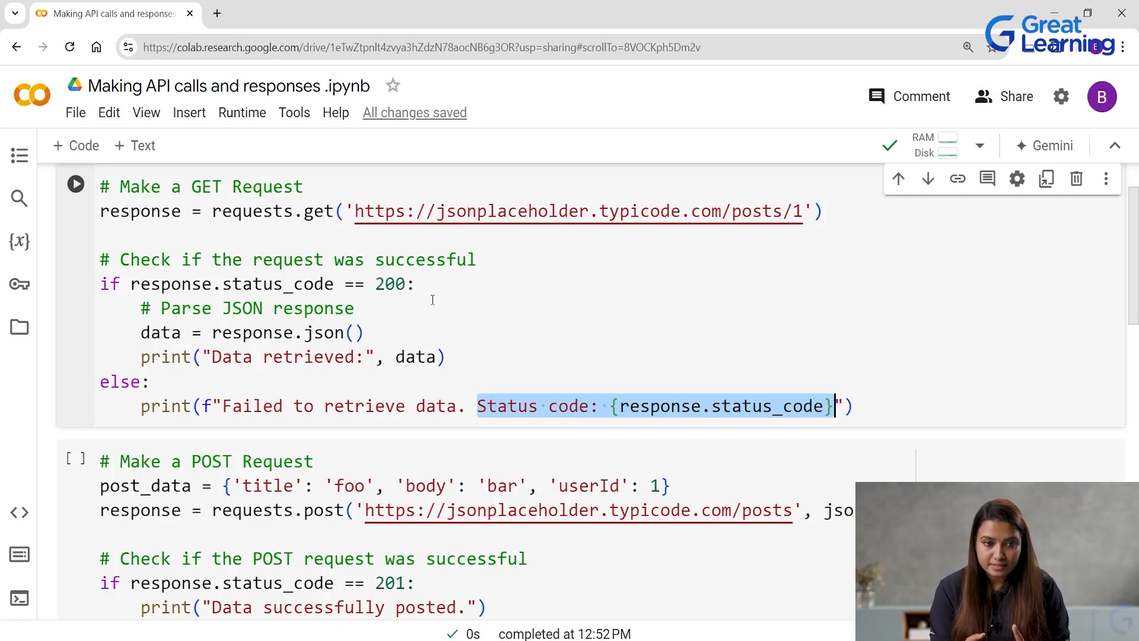
pyautogui.scroll(-1, 398, 350)
pyautogui.scroll(-4, 398, 350)
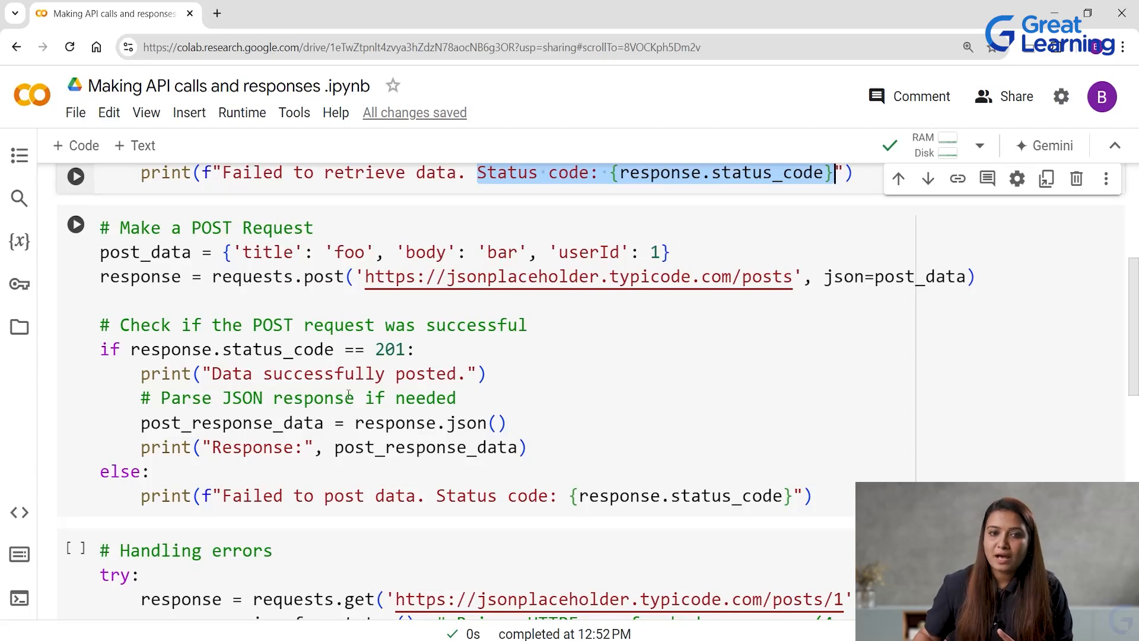
pyautogui.moveTo(365, 276); pyautogui.dragTo(793, 277)
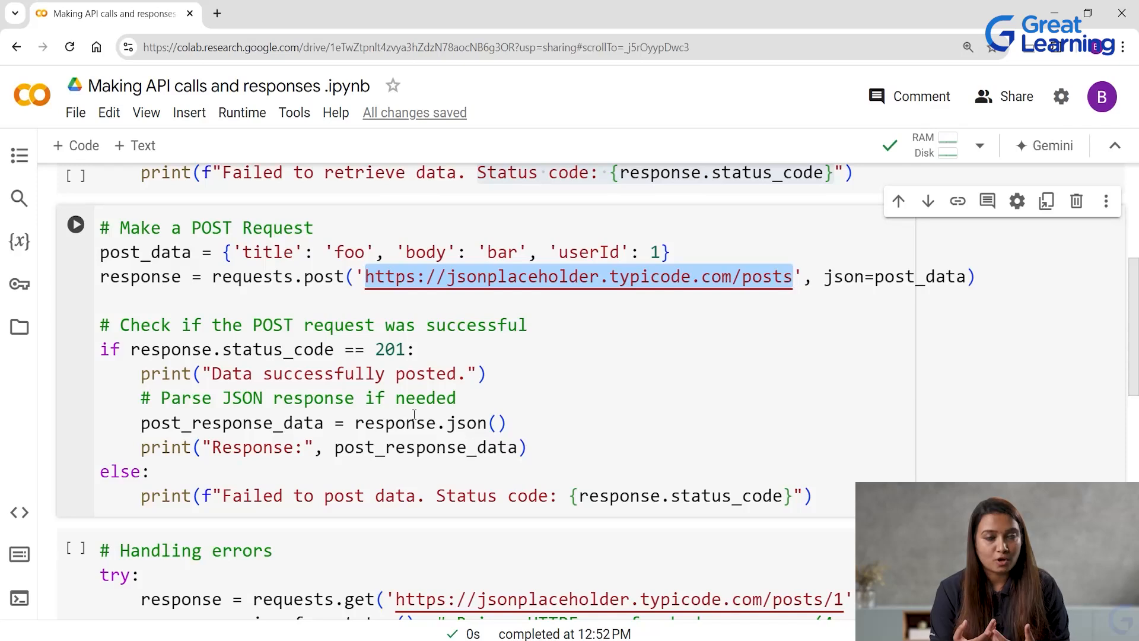
# Examine the "Handling errors" cell and highlight its HTTPError, ConnectionError, Timeout and RequestException exception types.
pyautogui.scroll(-3, 274, 402)
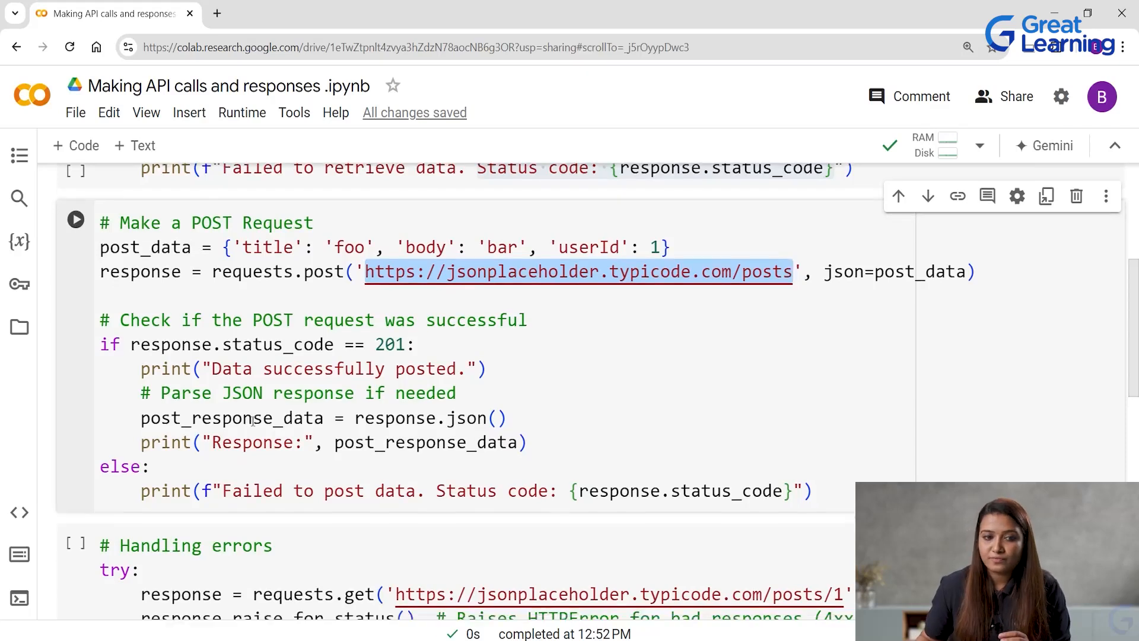
pyautogui.scroll(-3, 274, 402)
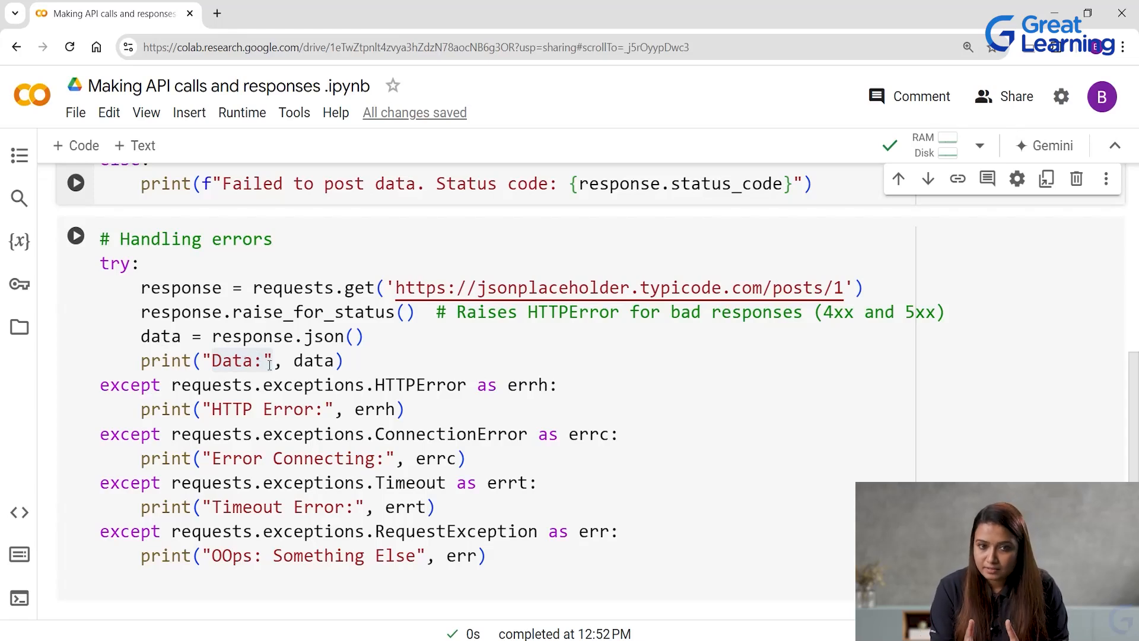
pyautogui.moveTo(203, 386); pyautogui.dragTo(549, 385)
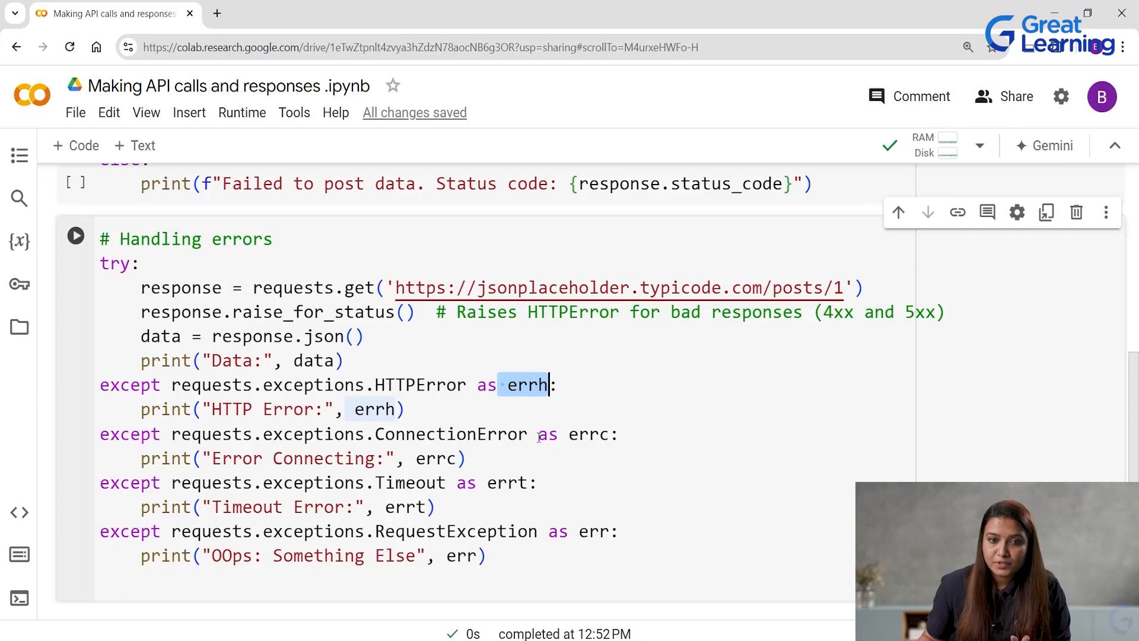
pyautogui.moveTo(518, 436); pyautogui.dragTo(365, 436)
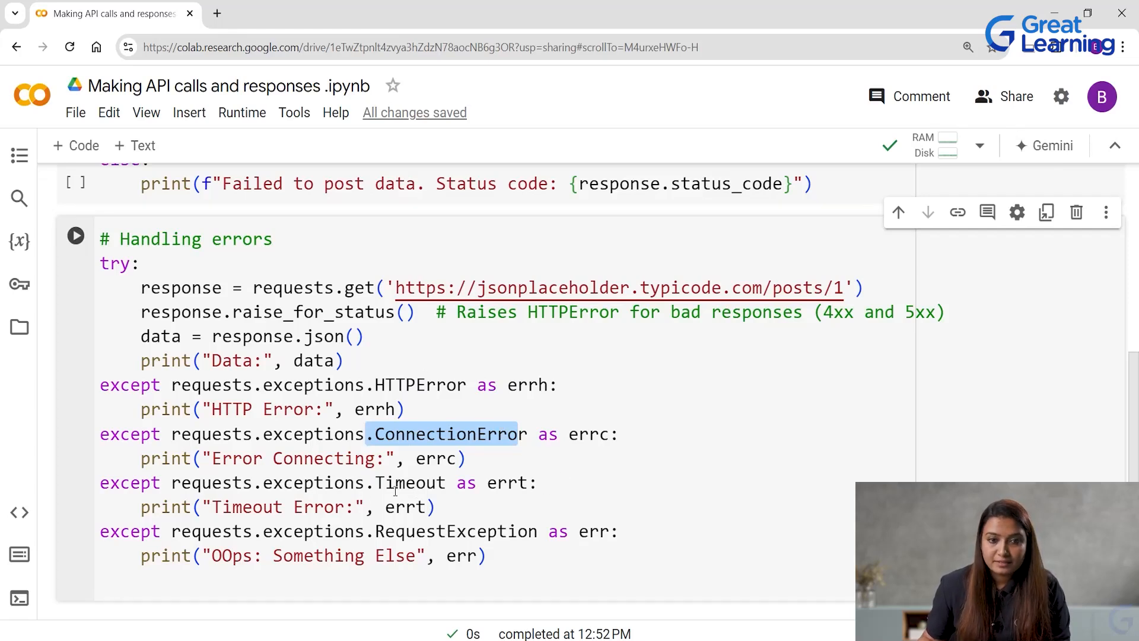
pyautogui.moveTo(375, 484); pyautogui.dragTo(448, 485)
pyautogui.moveTo(376, 385); pyautogui.dragTo(469, 402)
pyautogui.moveTo(395, 434); pyautogui.dragTo(510, 434)
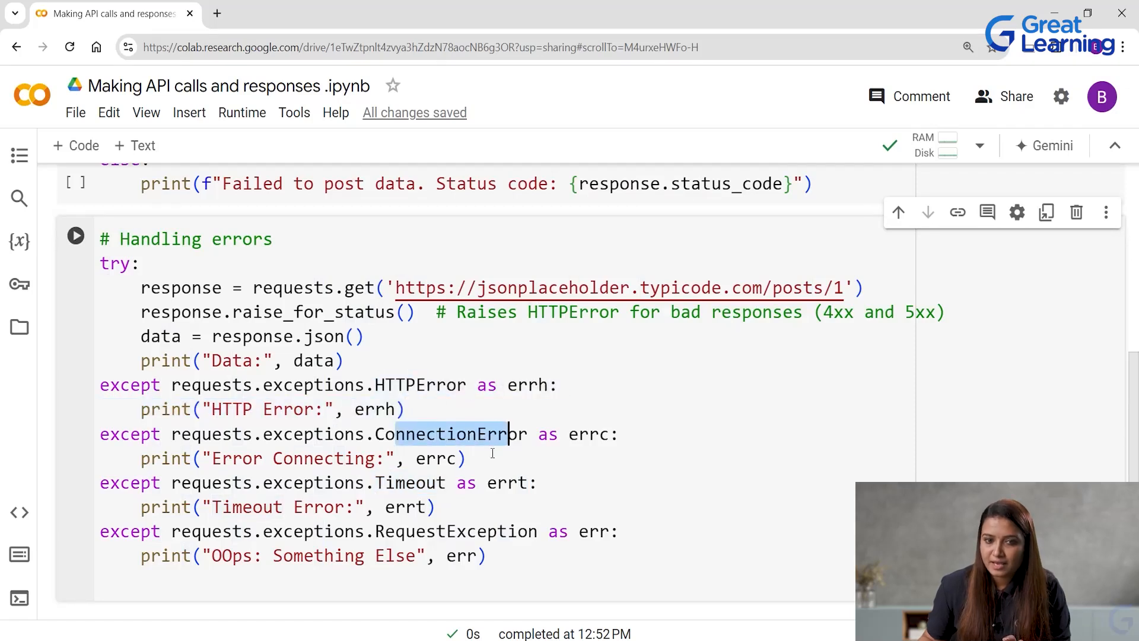
pyautogui.moveTo(396, 484); pyautogui.dragTo(441, 485)
pyautogui.moveTo(386, 531); pyautogui.dragTo(492, 526)
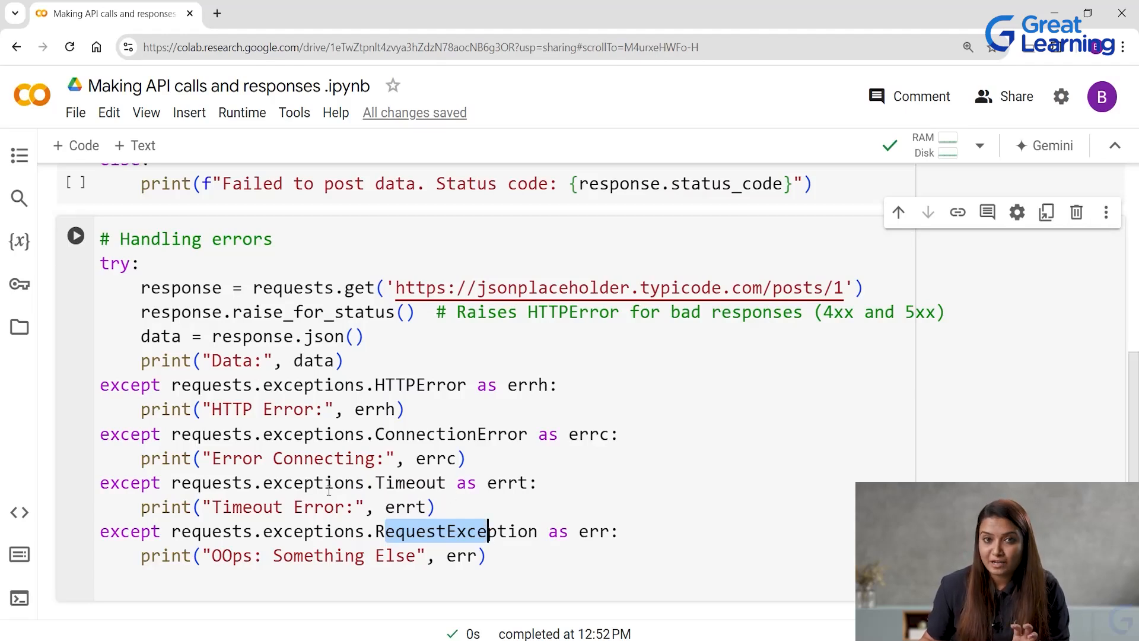
# Highlight the fallback message "OOps: Something Else" in the last print statement of the error handling cell.
pyautogui.moveTo(332, 482)
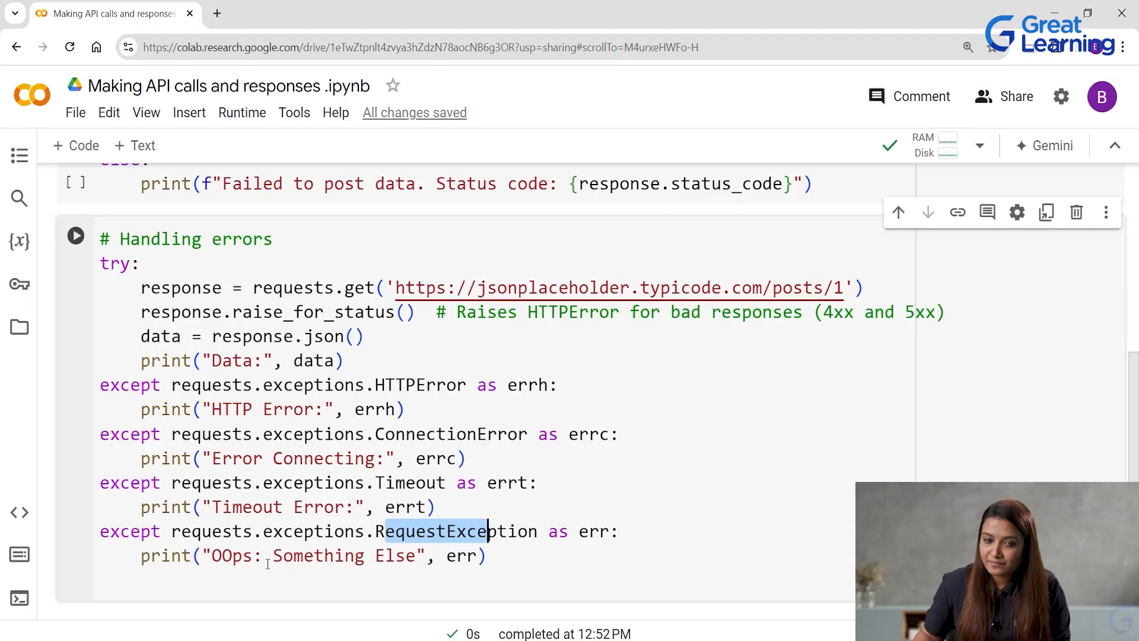
pyautogui.click(216, 555)
pyautogui.moveTo(216, 555); pyautogui.dragTo(414, 561)
pyautogui.click(492, 560)
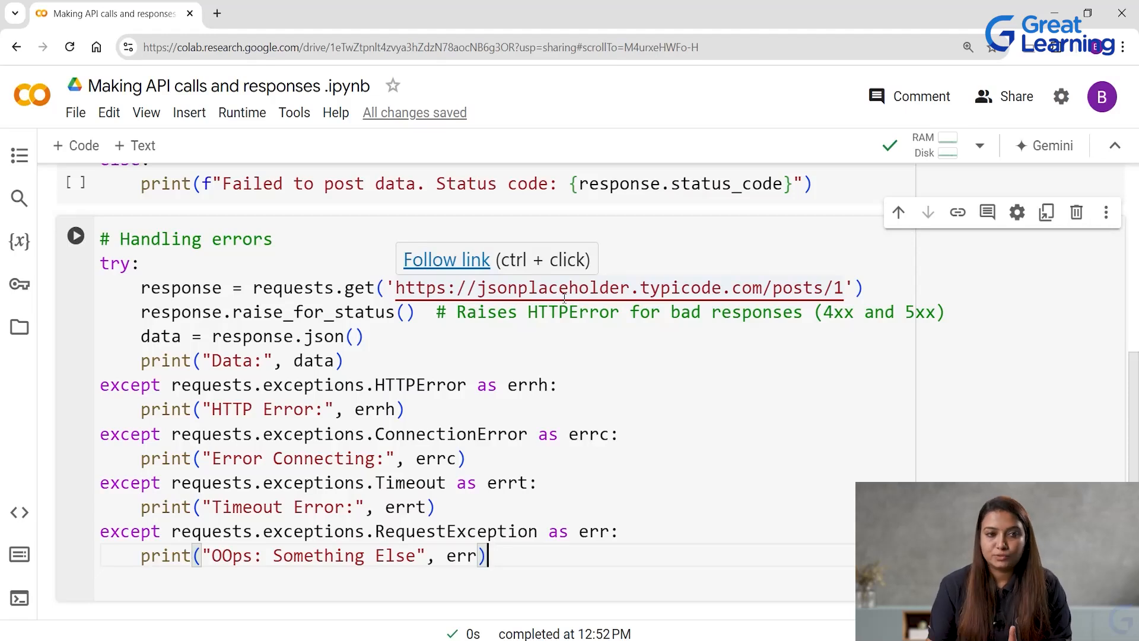
# Run the "import requests" cell and the GET request cell, and review the full retrieved data output.
pyautogui.scroll(10, 603, 266)
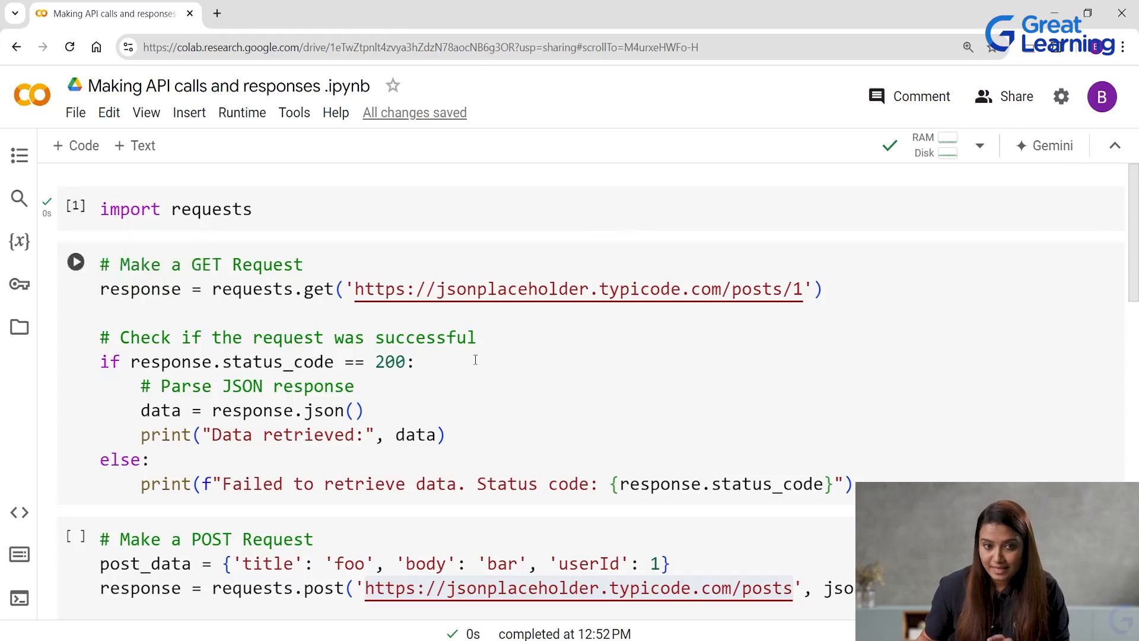
pyautogui.click(76, 207)
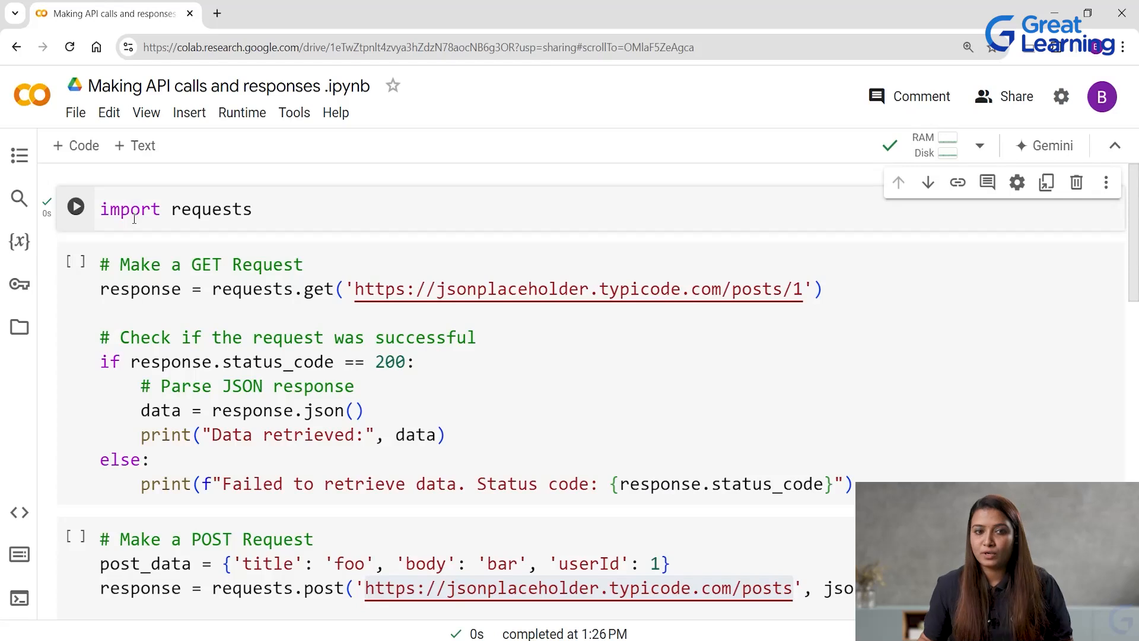
pyautogui.click(78, 265)
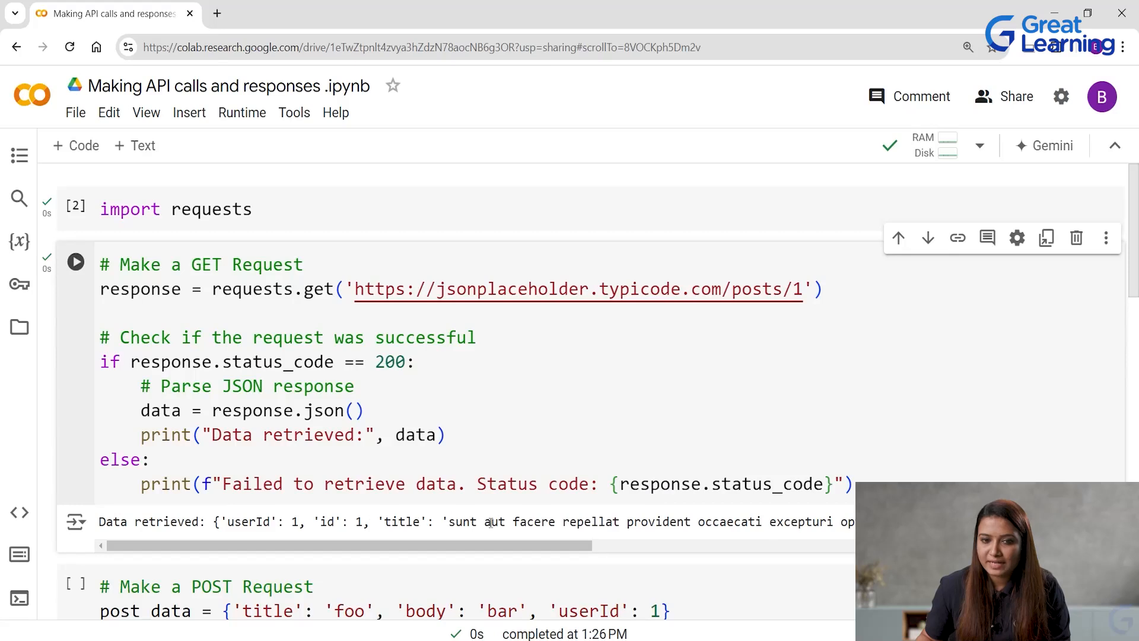
pyautogui.moveTo(561, 543); pyautogui.dragTo(1088, 541)
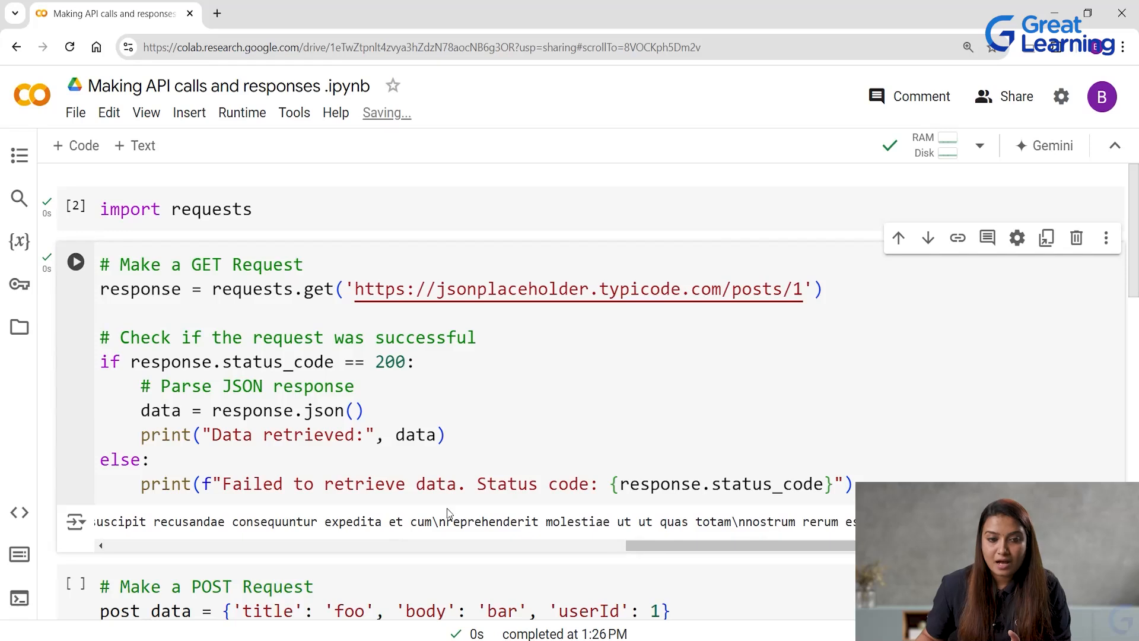
pyautogui.scroll(-1, 446, 511)
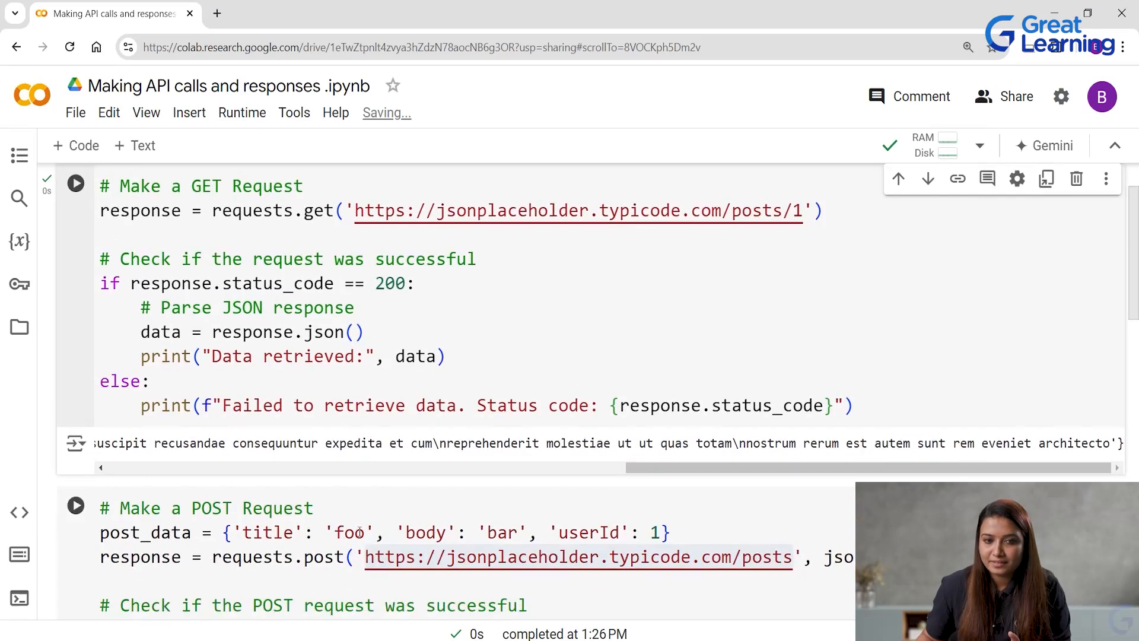
pyautogui.moveTo(724, 460); pyautogui.dragTo(110, 467)
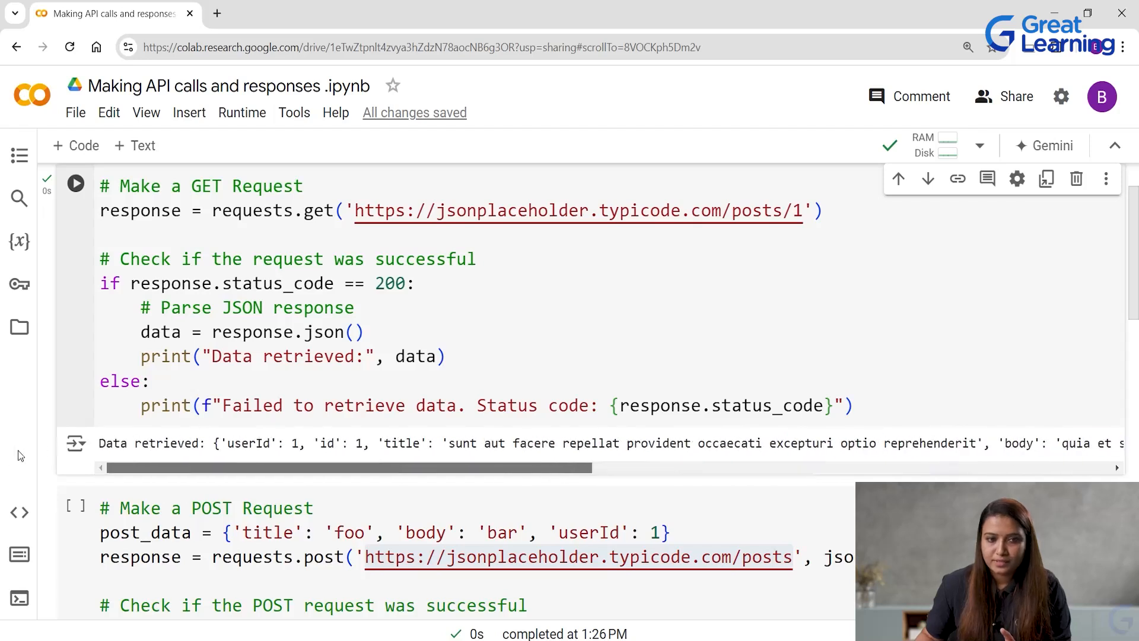
pyautogui.scroll(1, 217, 334)
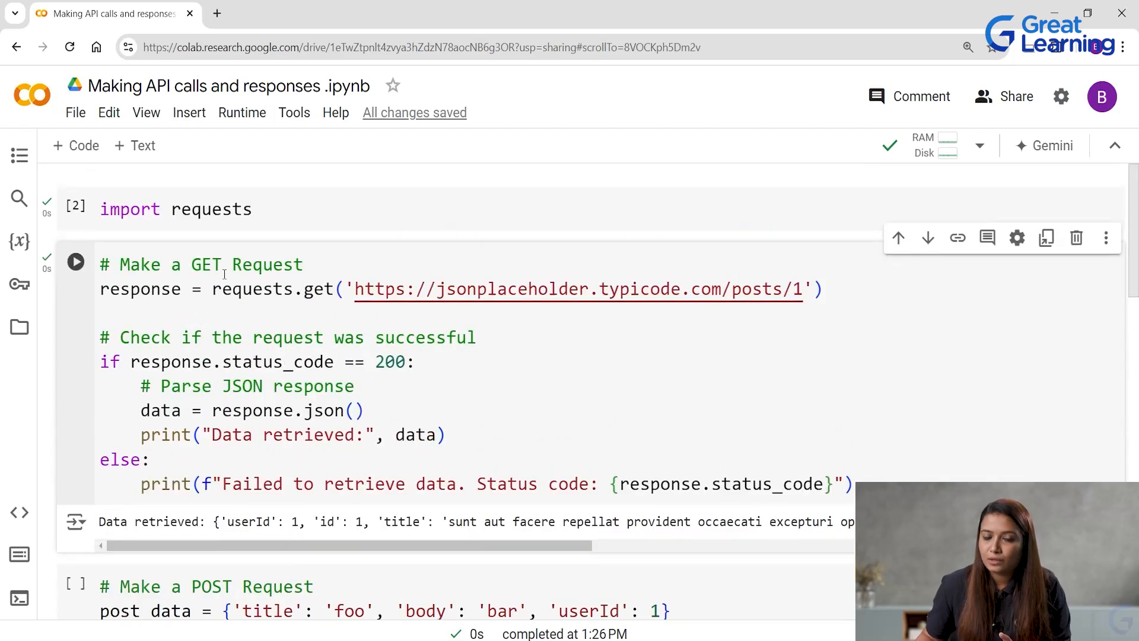
# Run the POST request cell and review its response together with the code above it.
pyautogui.scroll(-4, 250, 514)
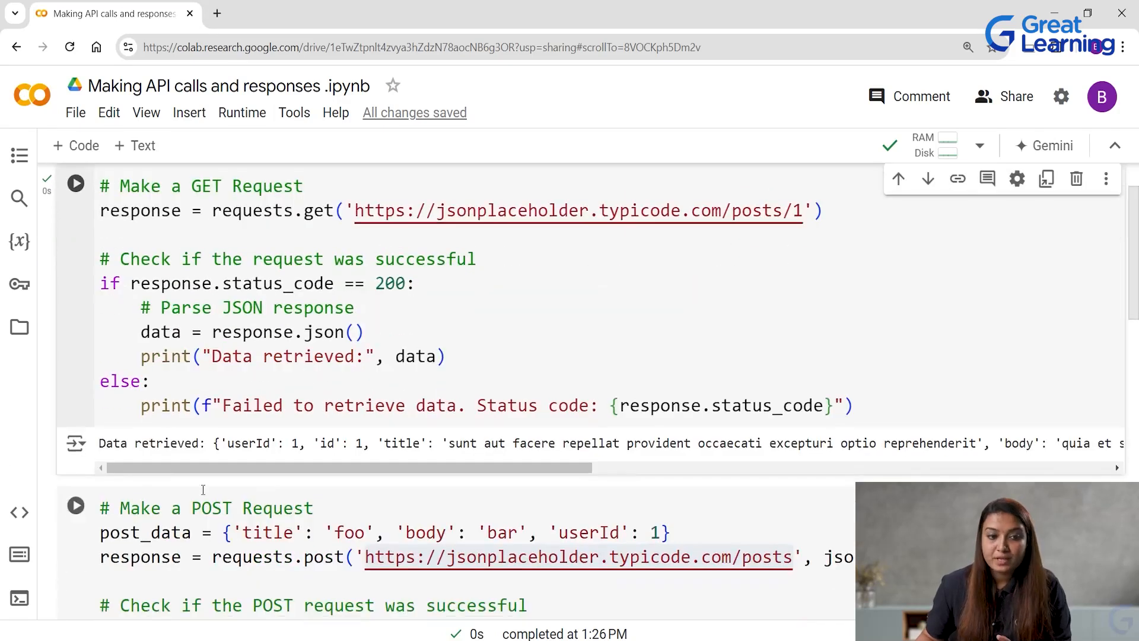
pyautogui.click(74, 353)
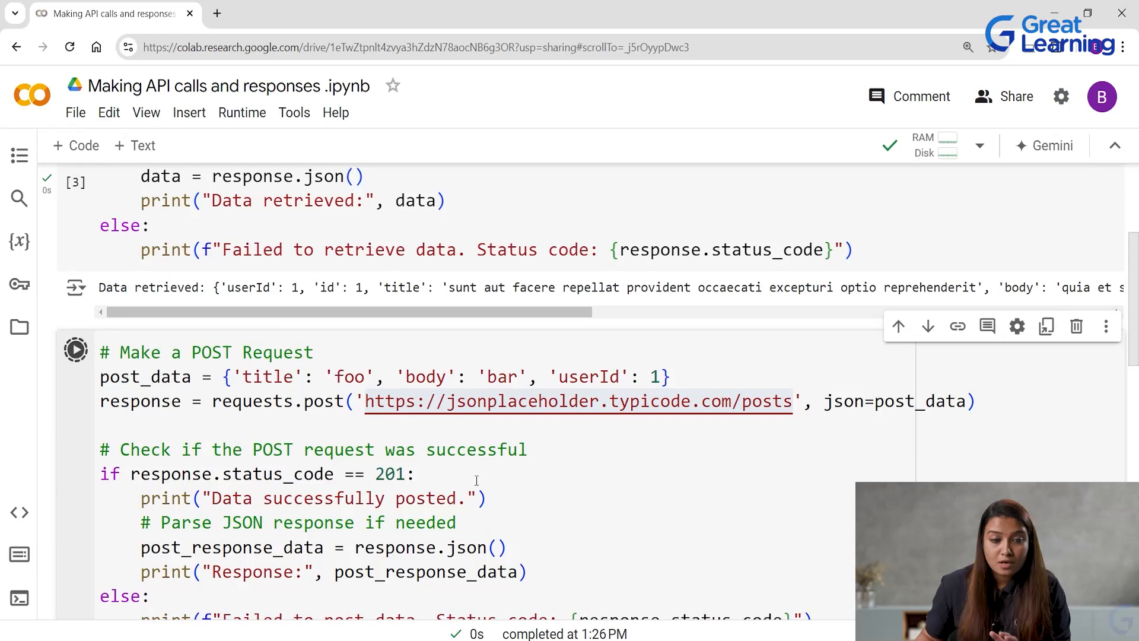
pyautogui.scroll(-4, 449, 483)
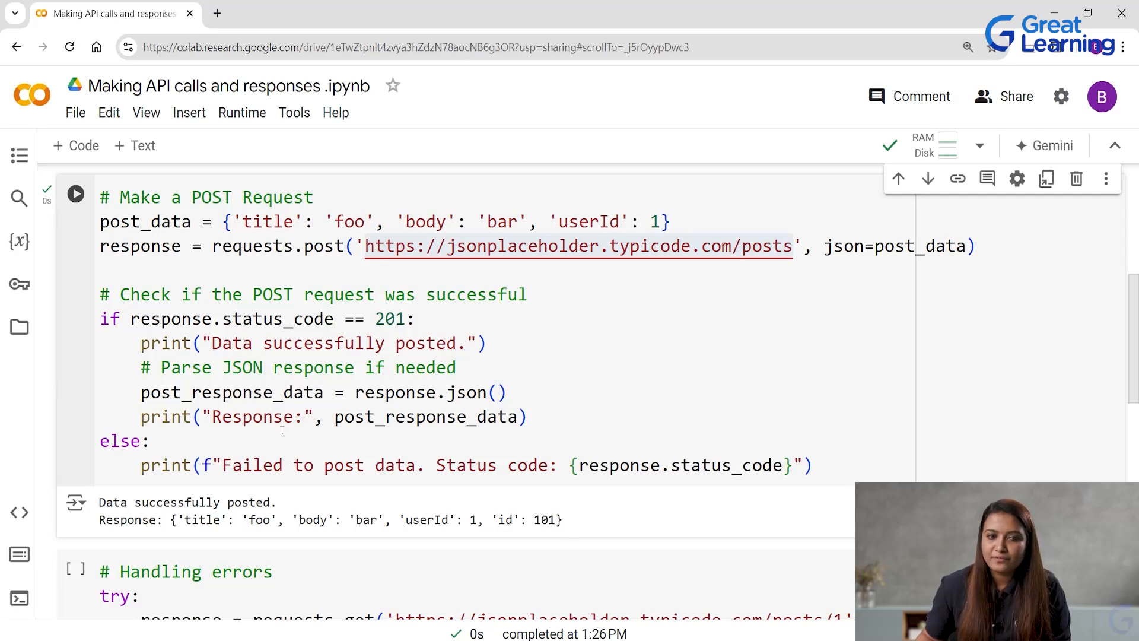
pyautogui.scroll(5, 286, 506)
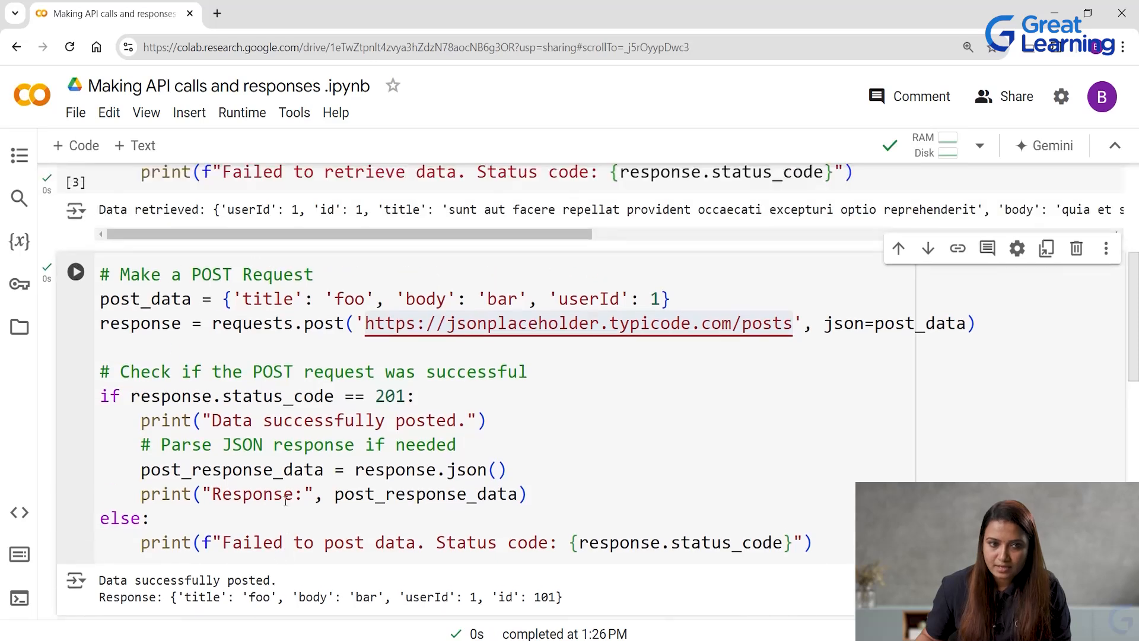
pyautogui.scroll(2, 165, 369)
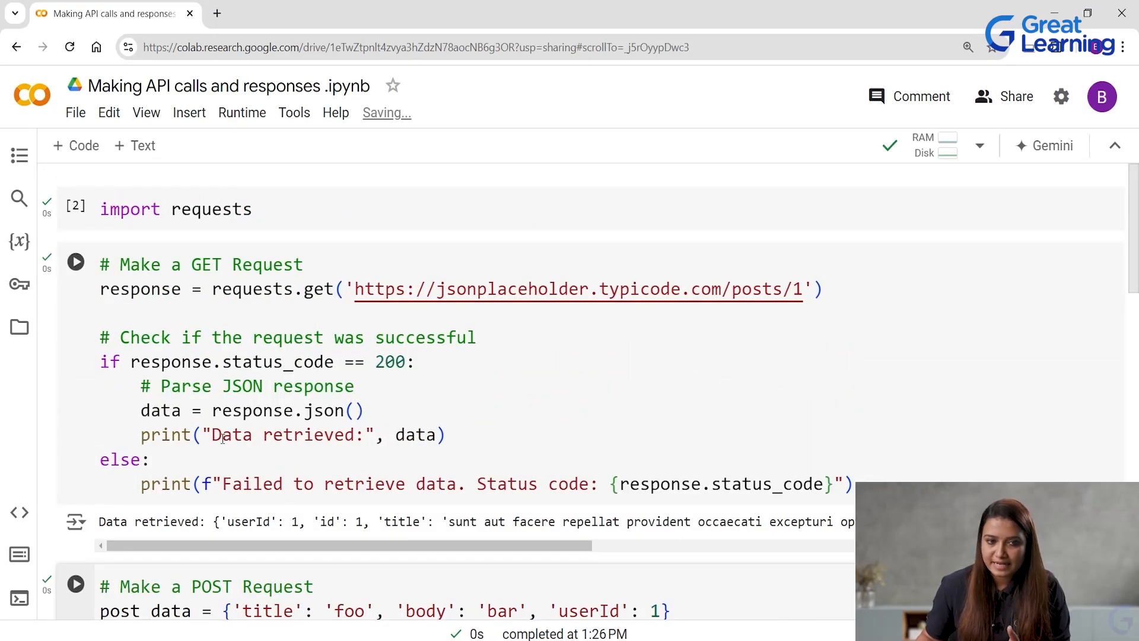
# Run the "Handling errors" cell and compare its output with the try and except code.
pyautogui.scroll(-9, 261, 435)
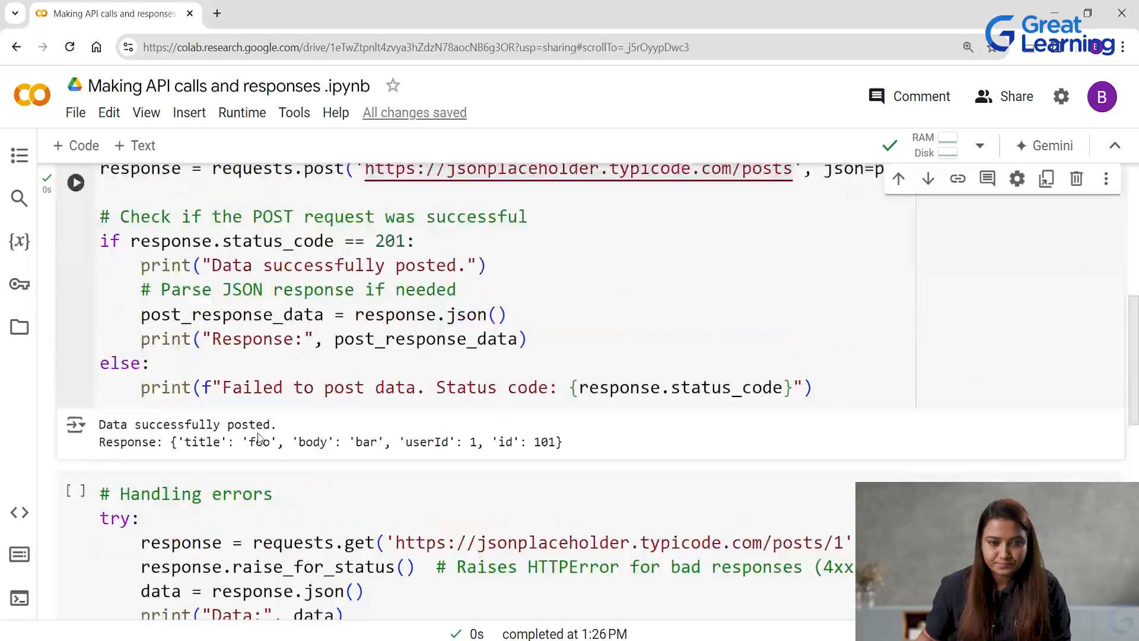
pyautogui.scroll(-1, 259, 432)
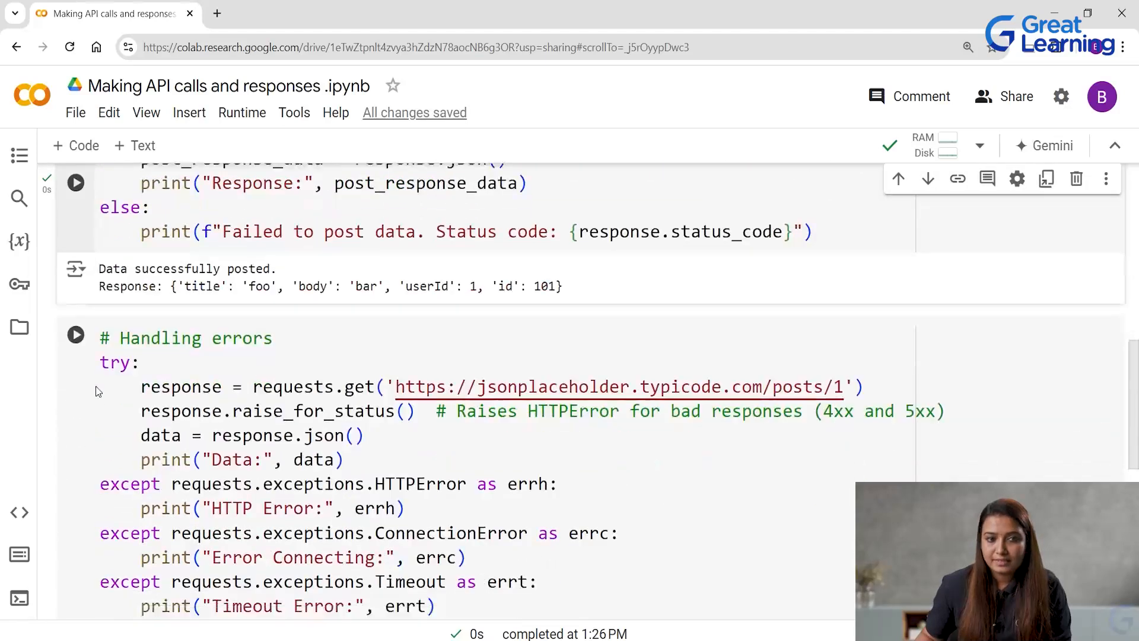
pyautogui.click(80, 344)
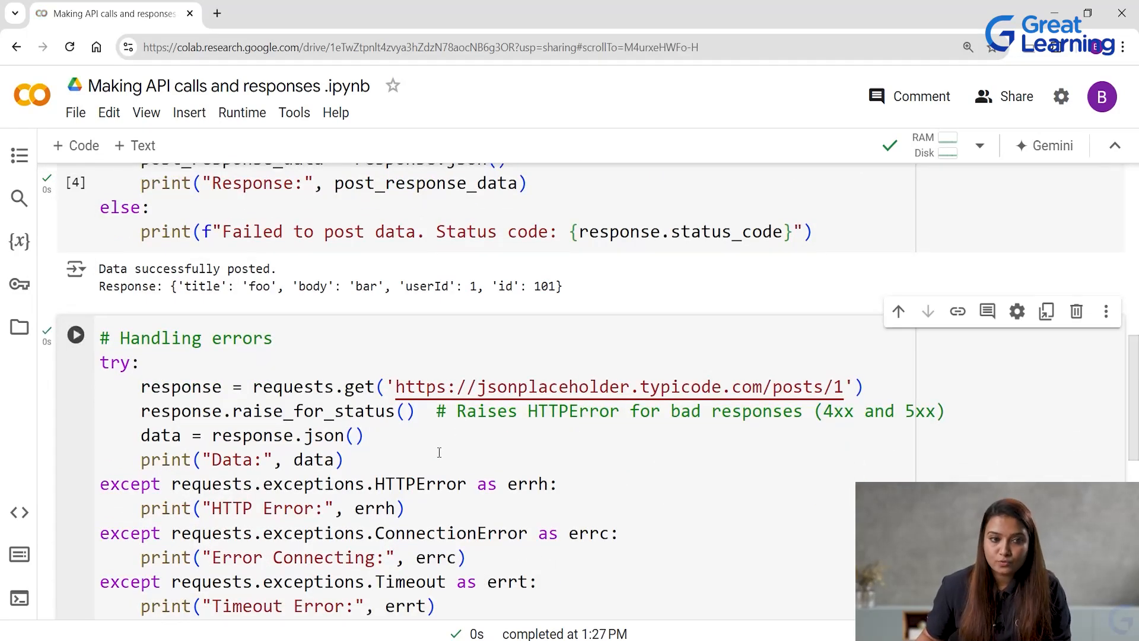
pyautogui.scroll(-1, 435, 454)
pyautogui.scroll(-3, 434, 455)
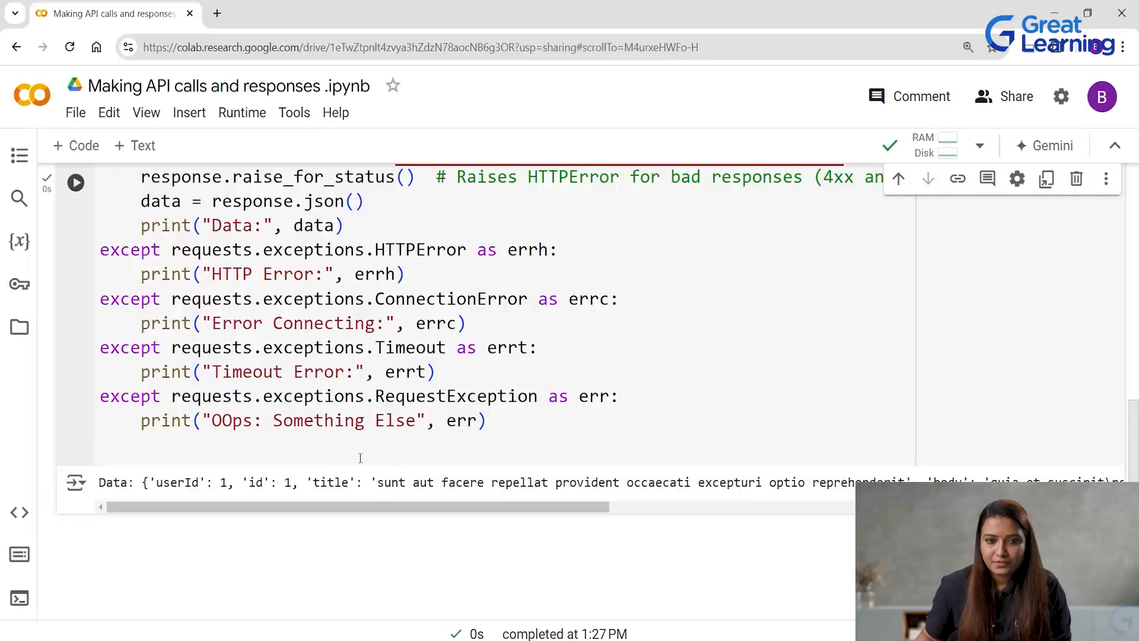
pyautogui.moveTo(482, 505); pyautogui.dragTo(76, 441)
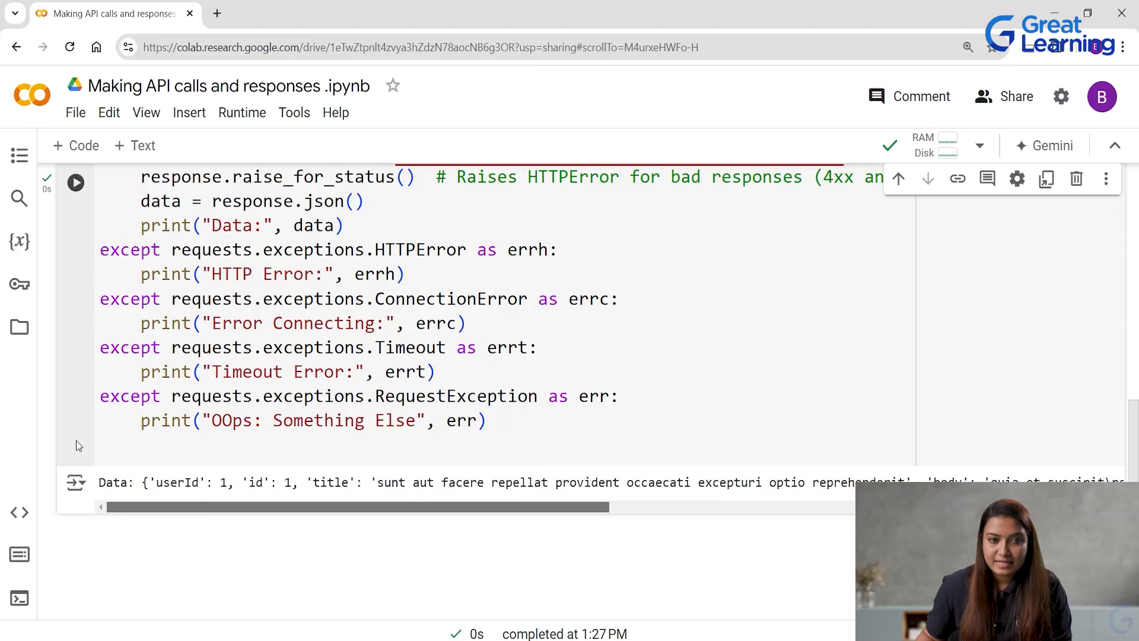
pyautogui.scroll(3, 352, 408)
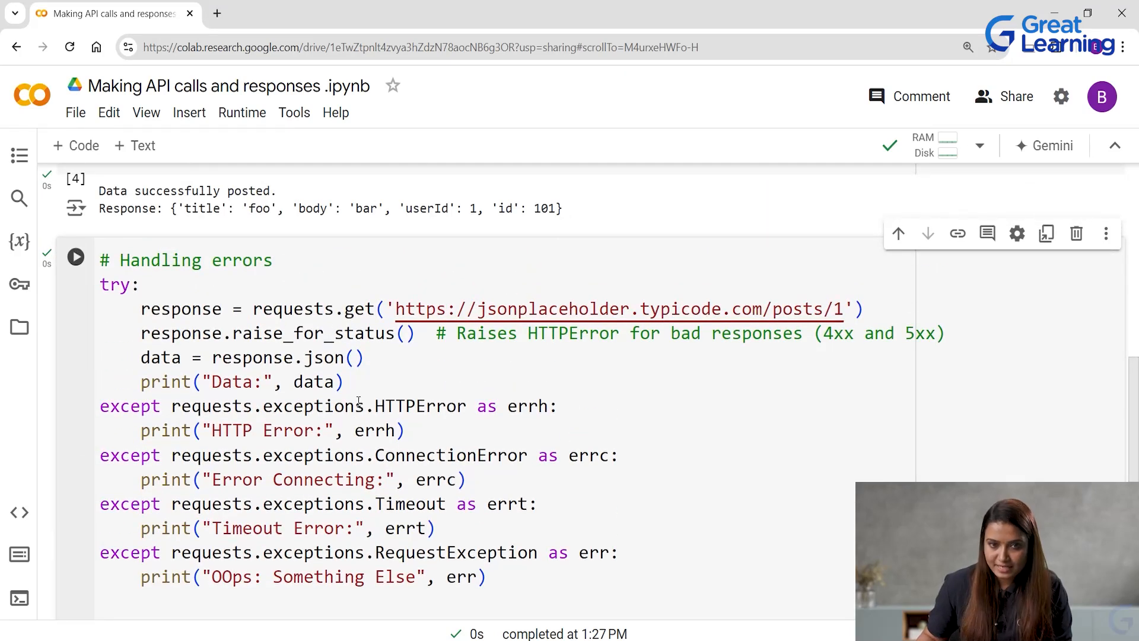
pyautogui.scroll(-3, 368, 408)
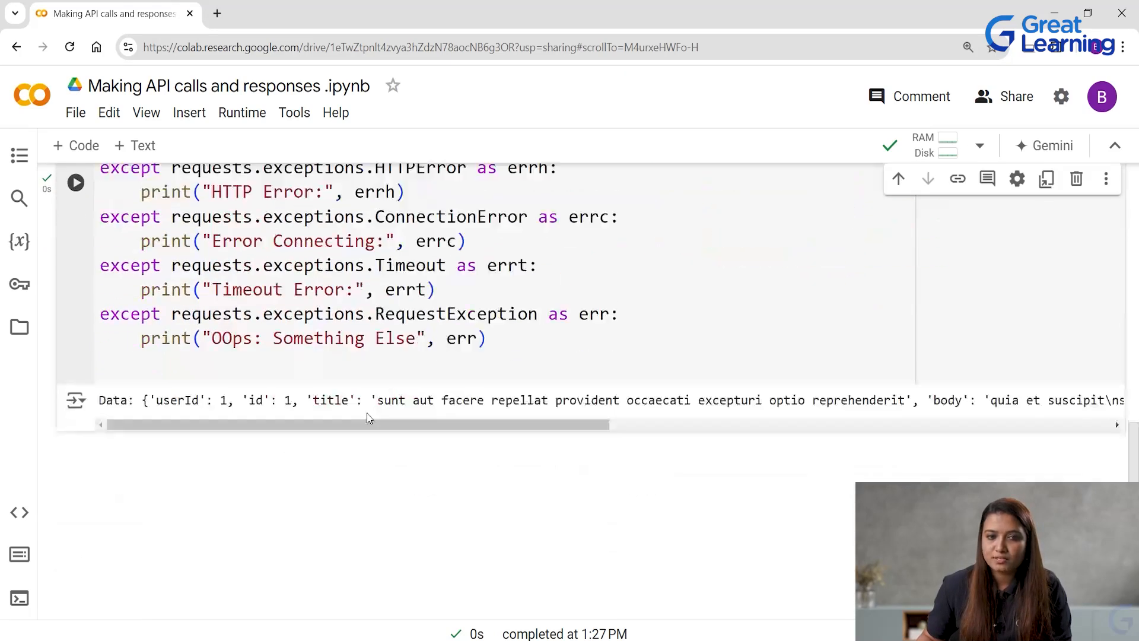
pyautogui.scroll(15, 384, 453)
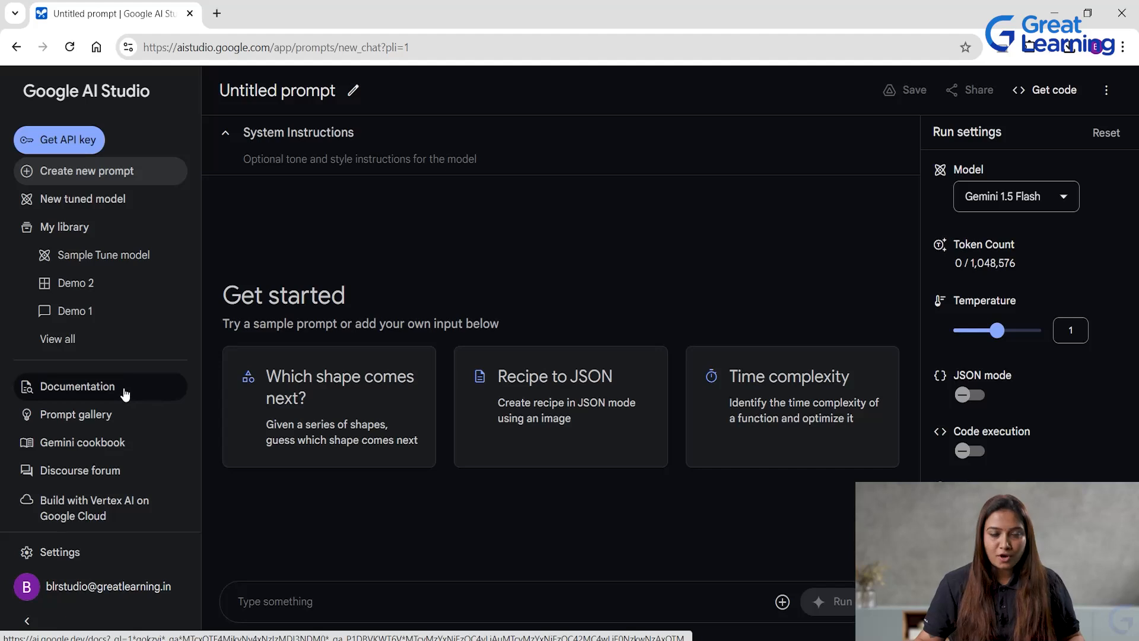
# From Google AI Studio, open the documentation and look through the Gemini API overview page of Google AI for Developers.
pyautogui.click(123, 387)
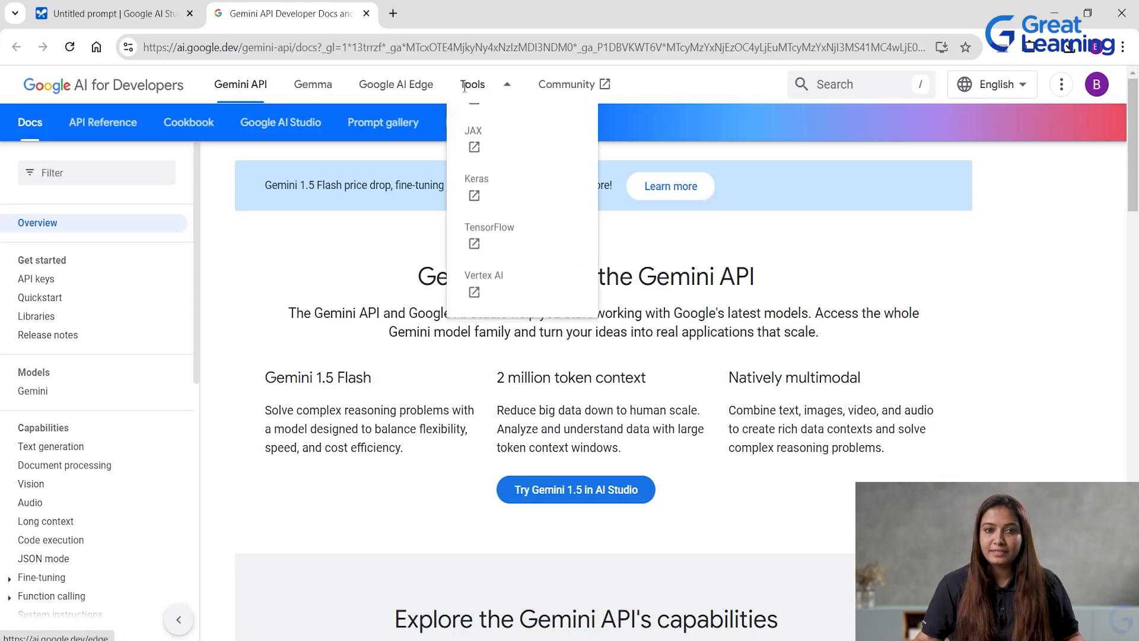
pyautogui.click(243, 92)
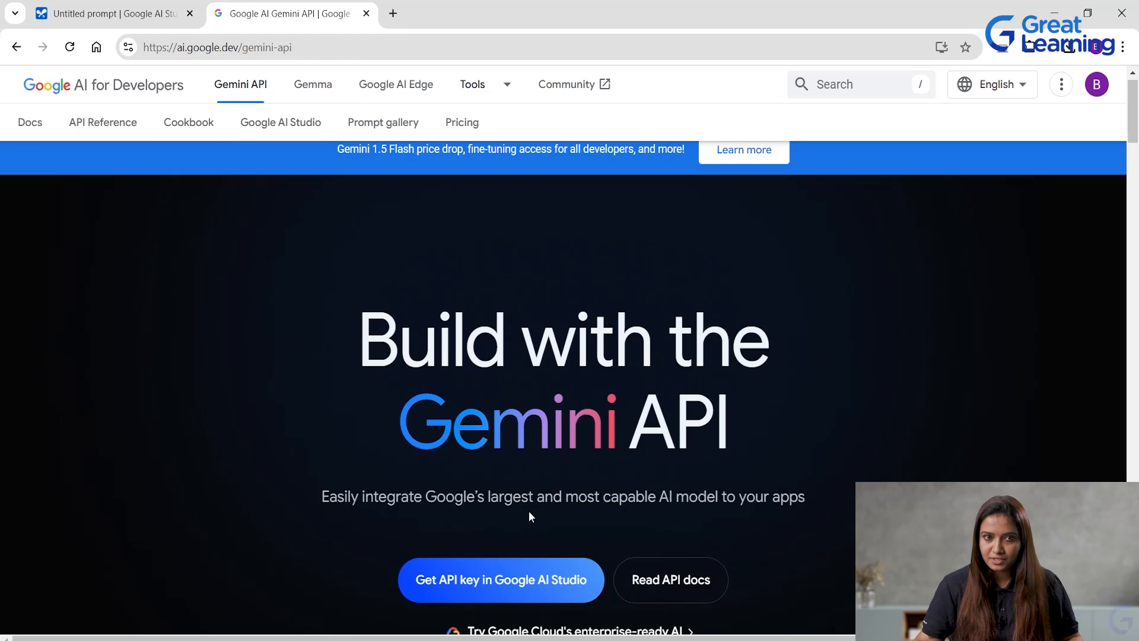
pyautogui.scroll(-2, 338, 359)
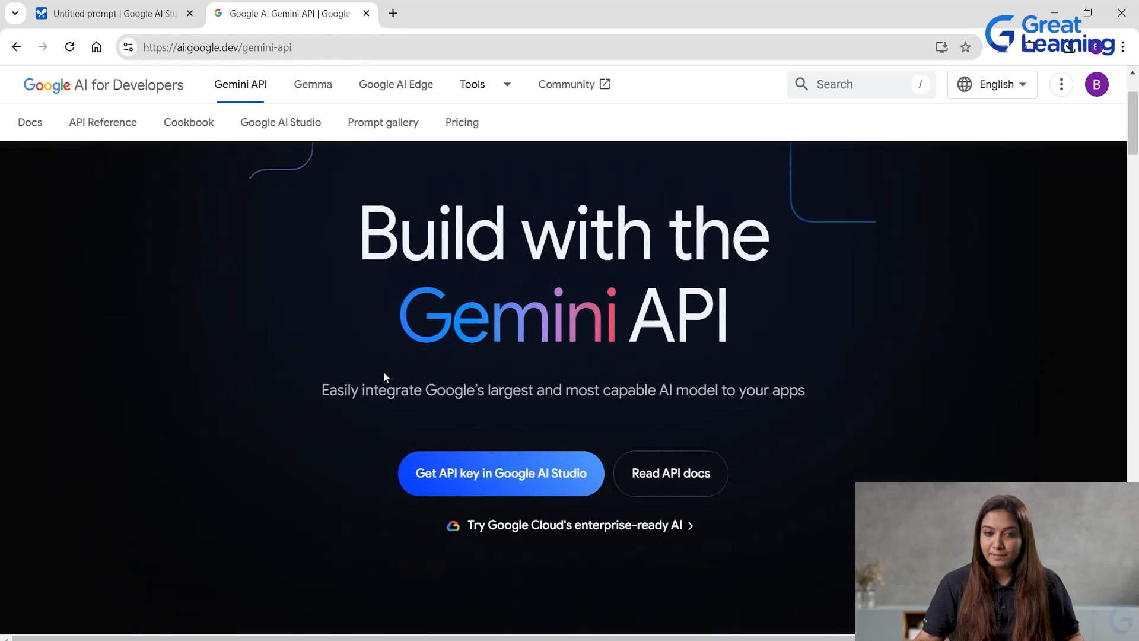
pyautogui.scroll(-1, 385, 376)
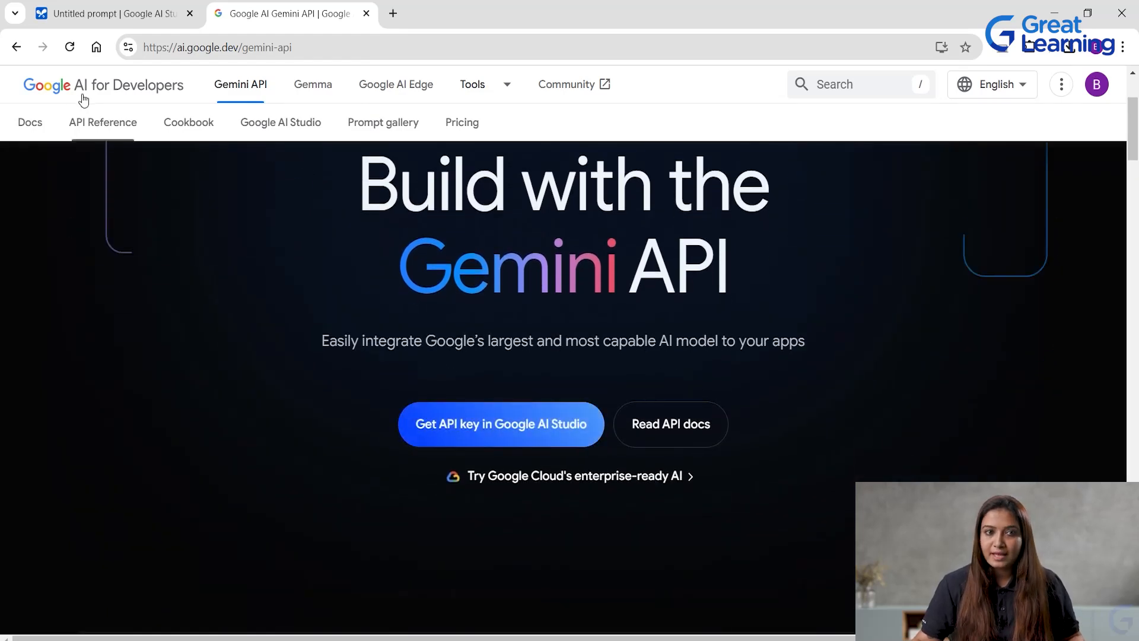
# Return to the Gemini API docs, open the Quickstart page and launch its Python notebook in Google Colab.
pyautogui.click(16, 47)
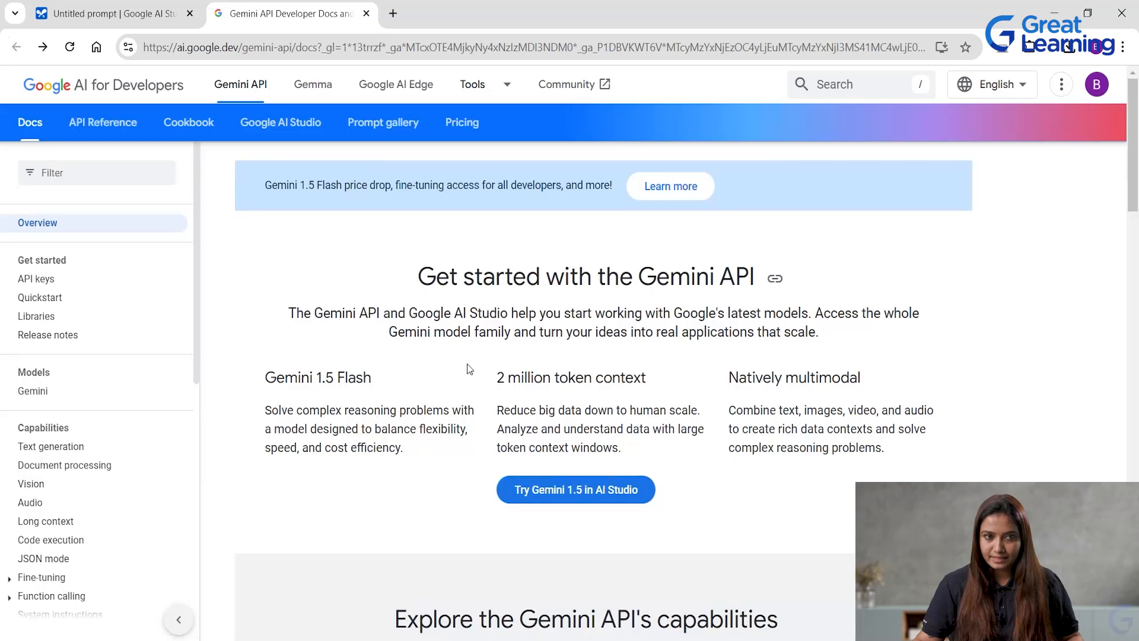
pyautogui.click(56, 305)
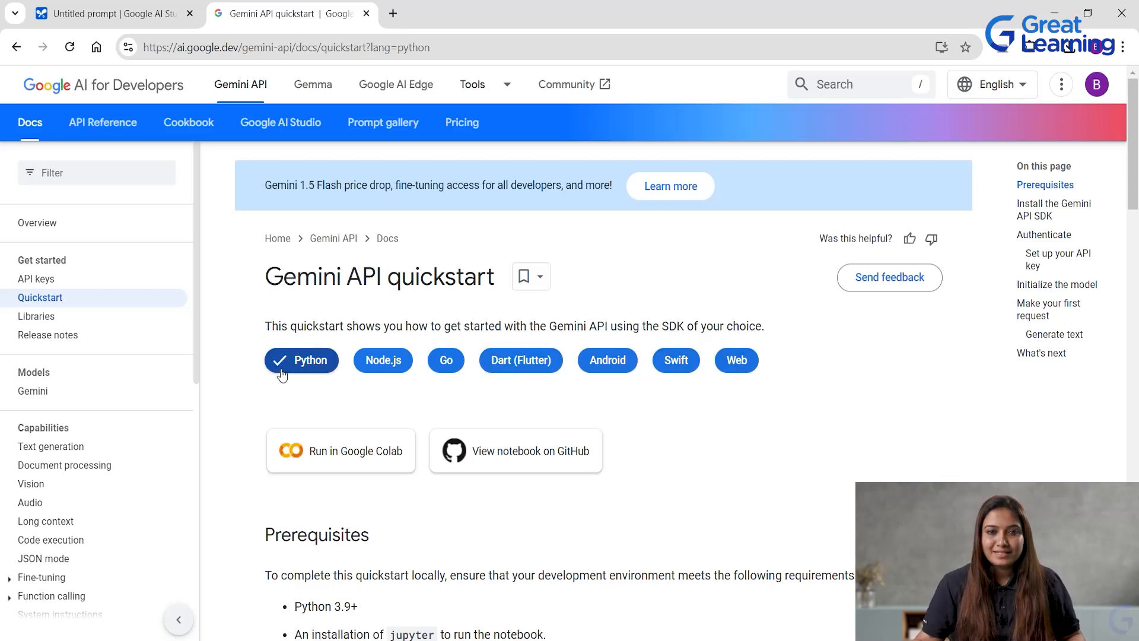
pyautogui.click(345, 456)
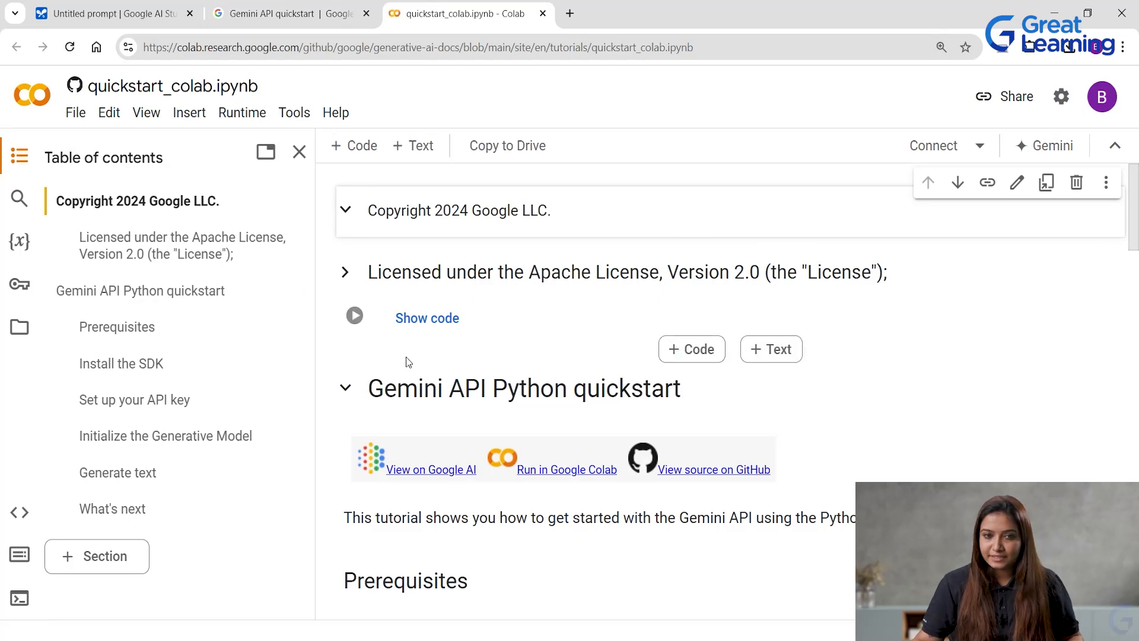
# Run the "Install the SDK" cell that installs the google-generativeai package with pip.
pyautogui.scroll(-5, 401, 368)
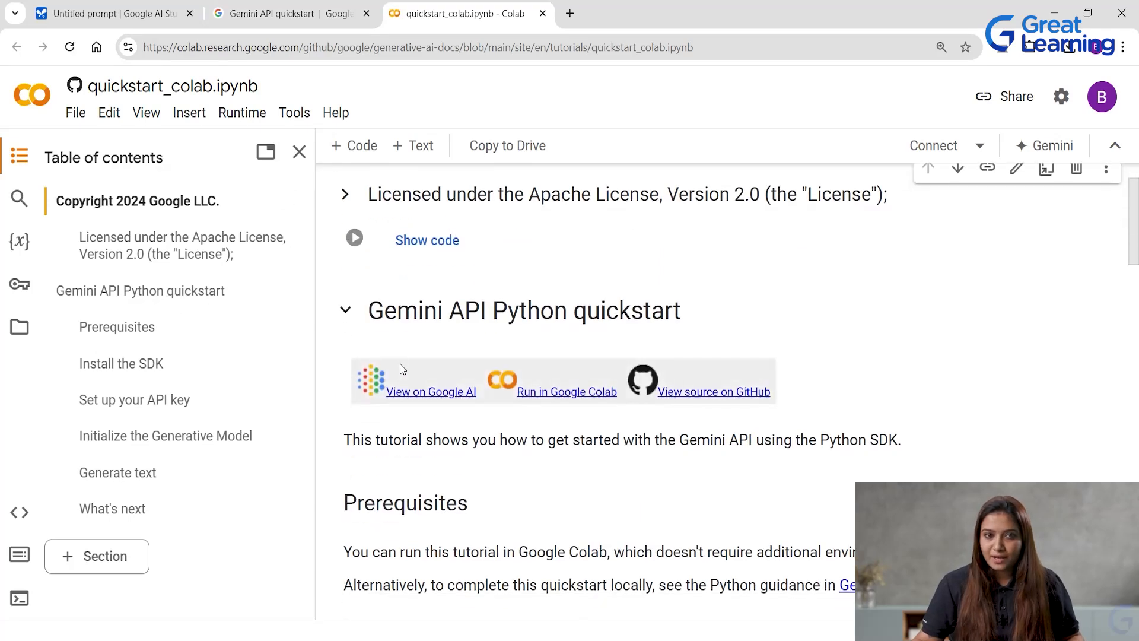
pyautogui.click(516, 339)
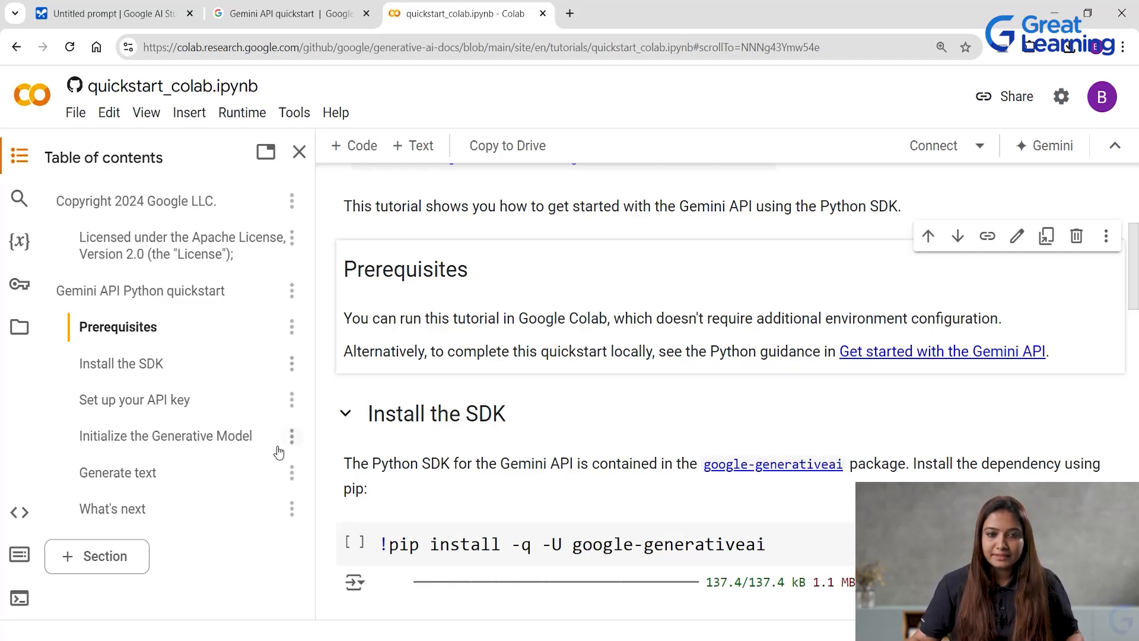
pyautogui.scroll(-2, 549, 415)
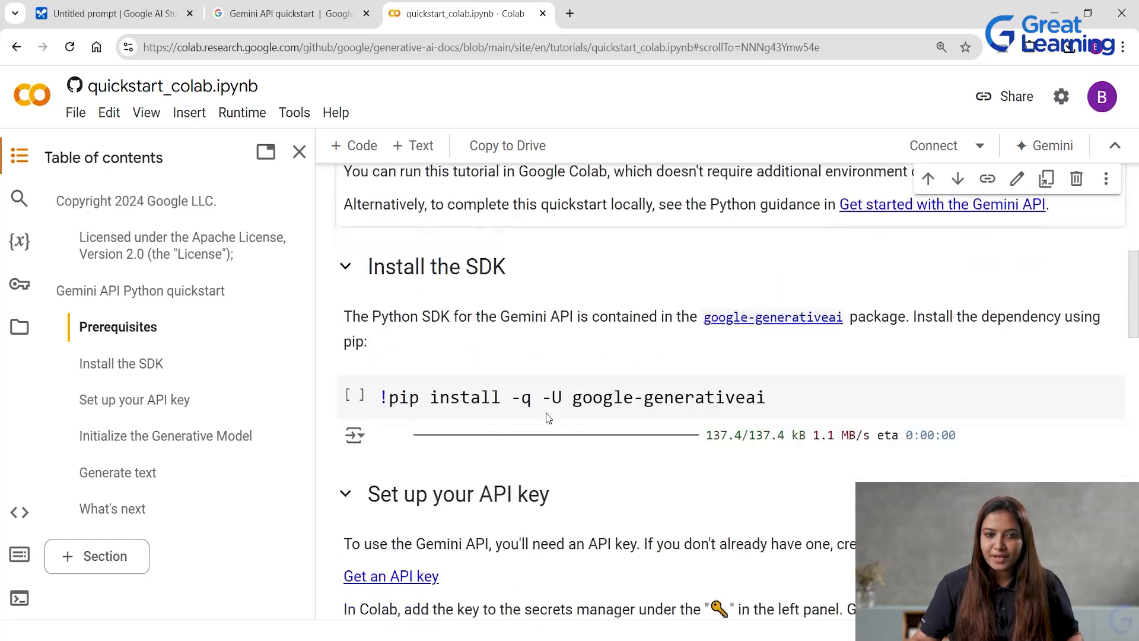
pyautogui.click(356, 387)
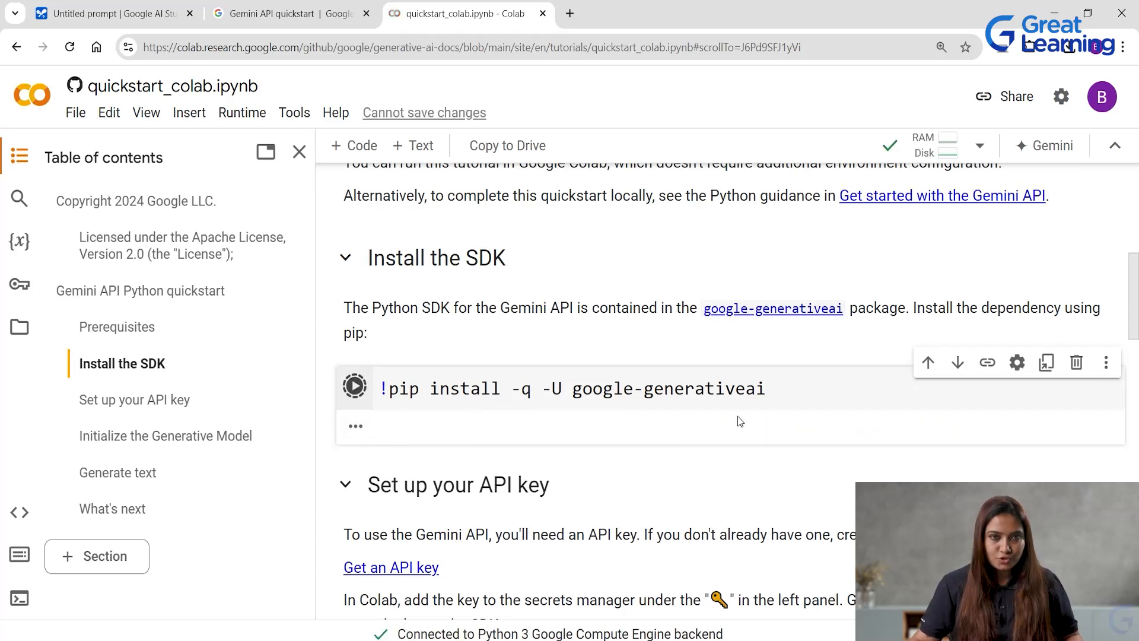
# Read the "Set up your API key" instructions, try running the SDK import cell and examine its output.
pyautogui.scroll(-1, 534, 404)
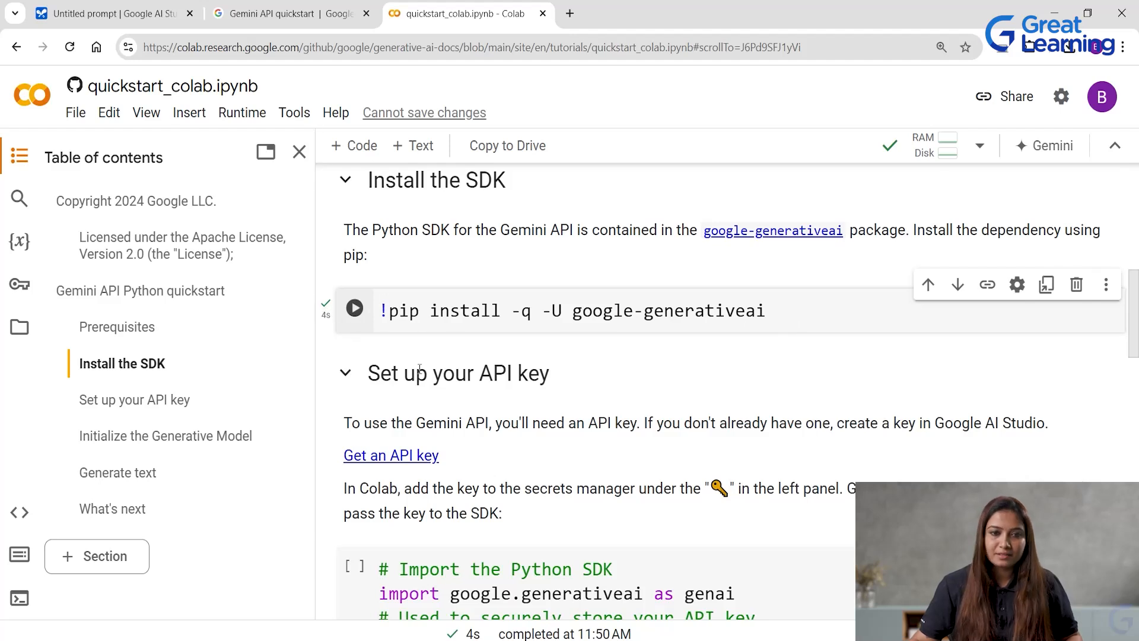
pyautogui.scroll(-4, 474, 369)
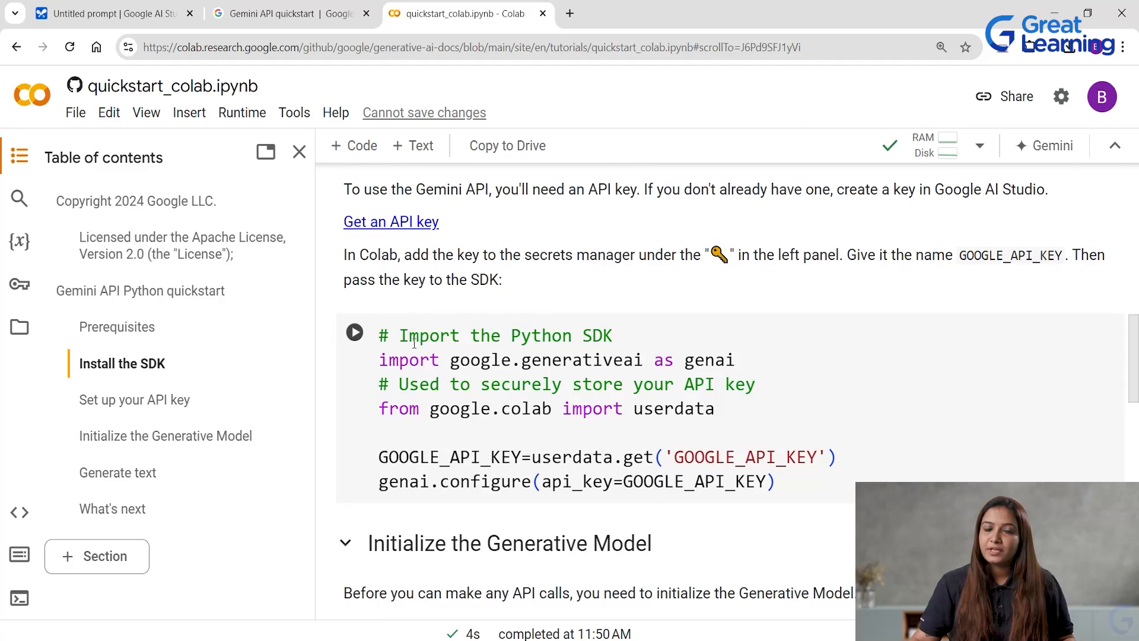
pyautogui.scroll(1, 518, 379)
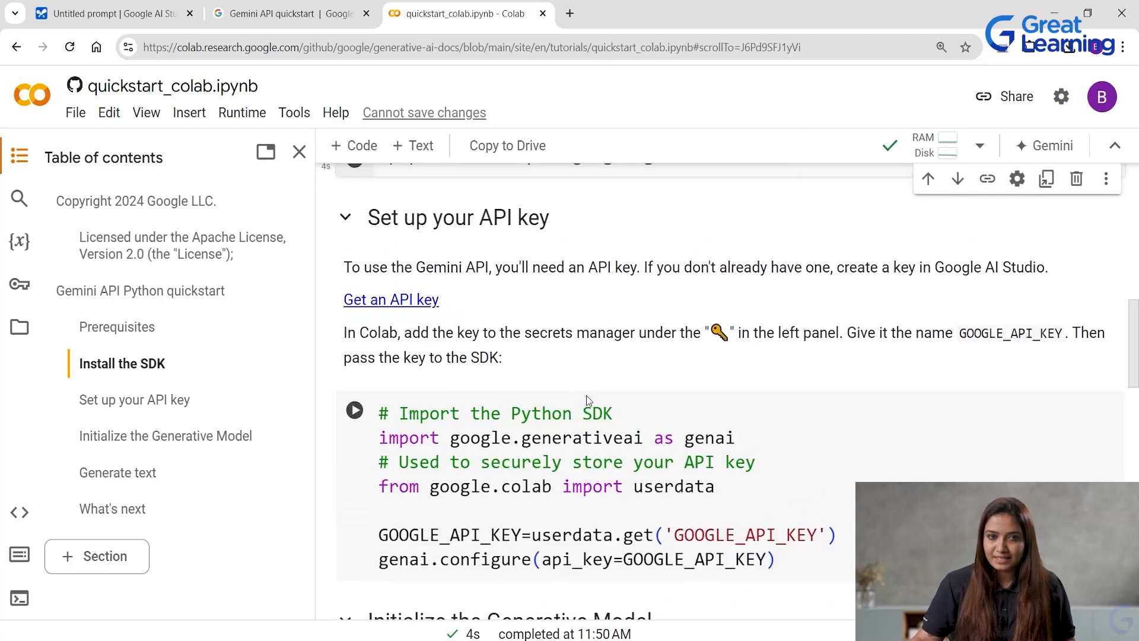
pyautogui.scroll(-1, 586, 395)
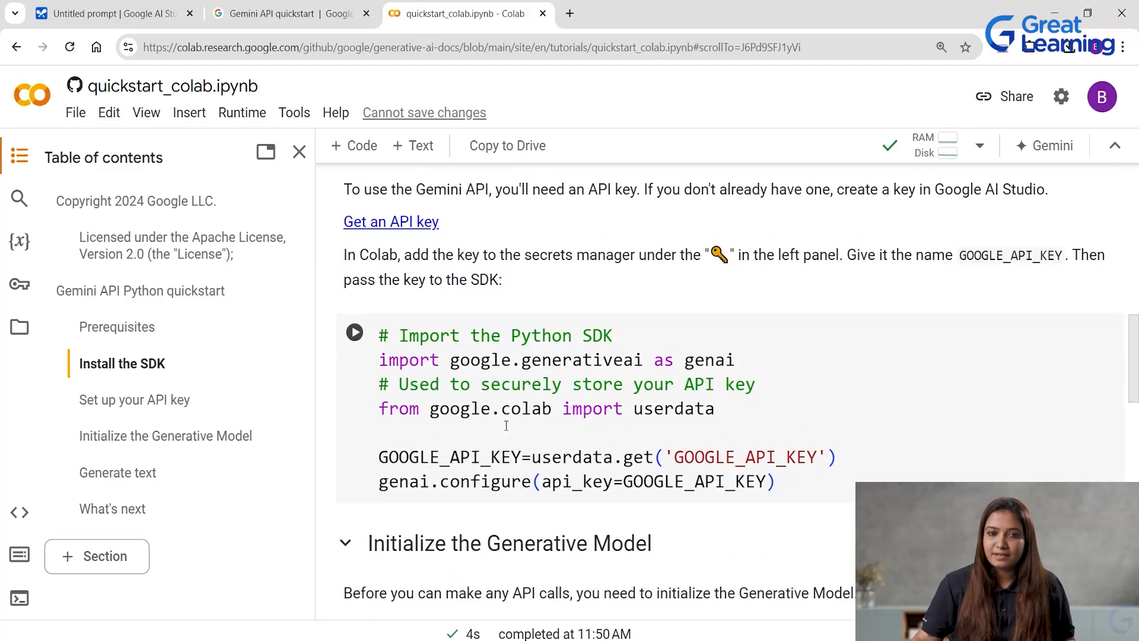
pyautogui.click(356, 334)
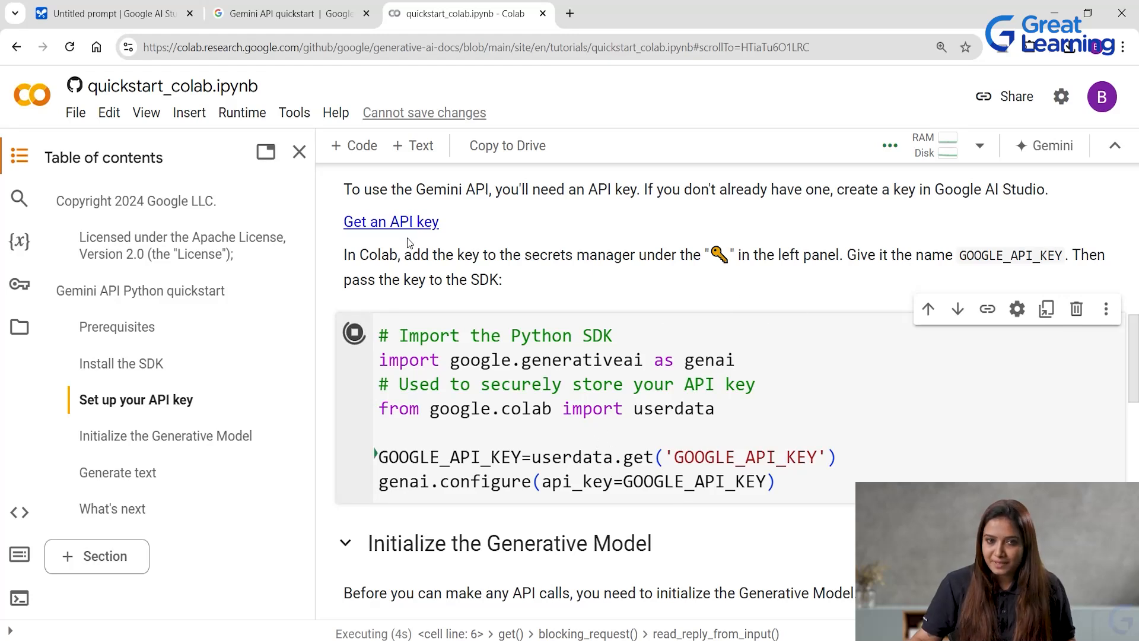
pyautogui.scroll(-3, 735, 318)
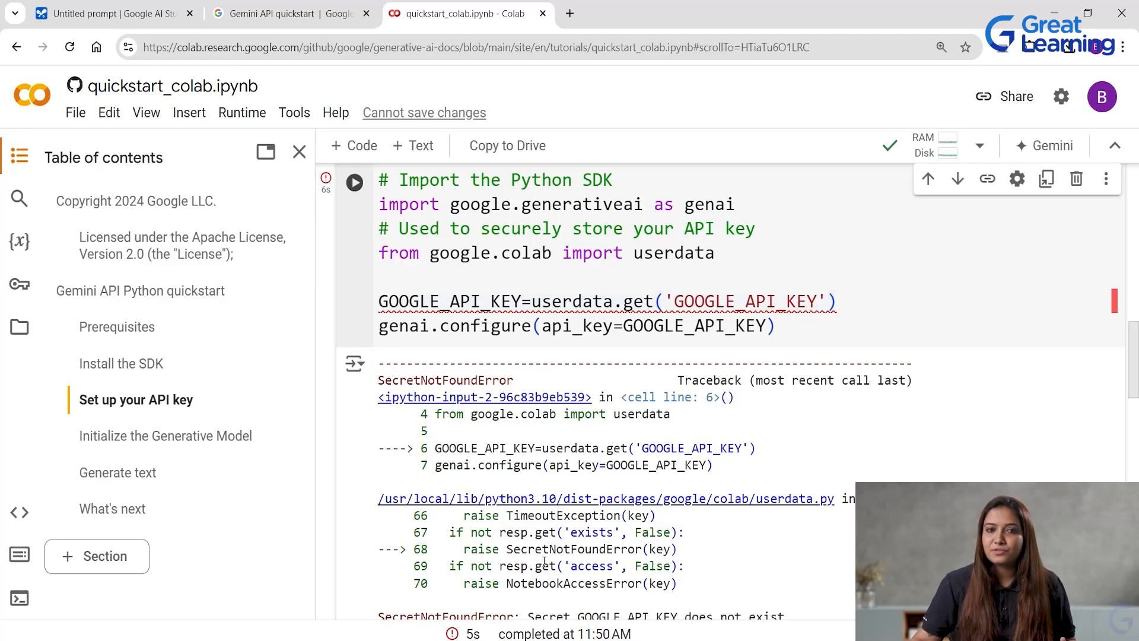
# From the notebook's Secrets, go to Gemini API key creation in Google AI Studio and generate a key in a new project.
pyautogui.scroll(6, 499, 408)
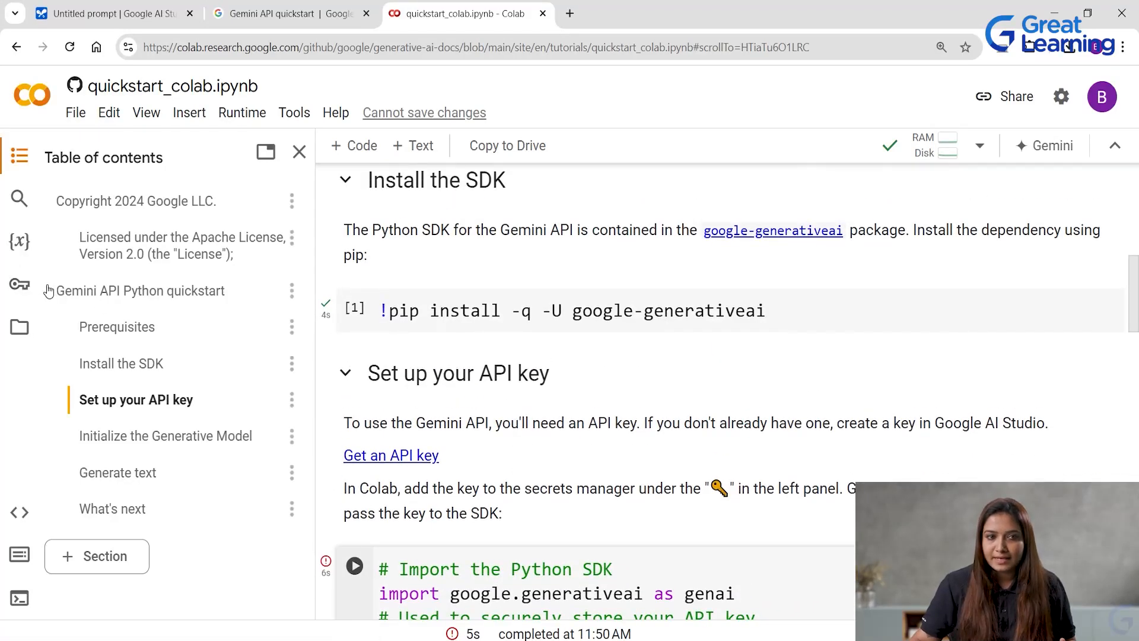
pyautogui.click(20, 285)
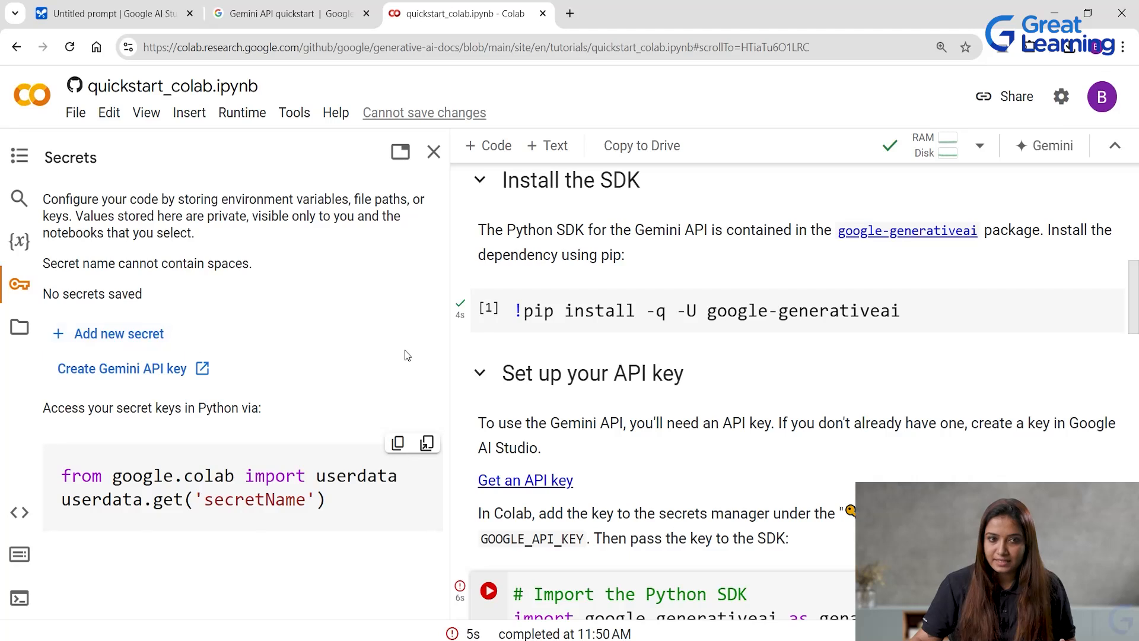
pyautogui.click(121, 373)
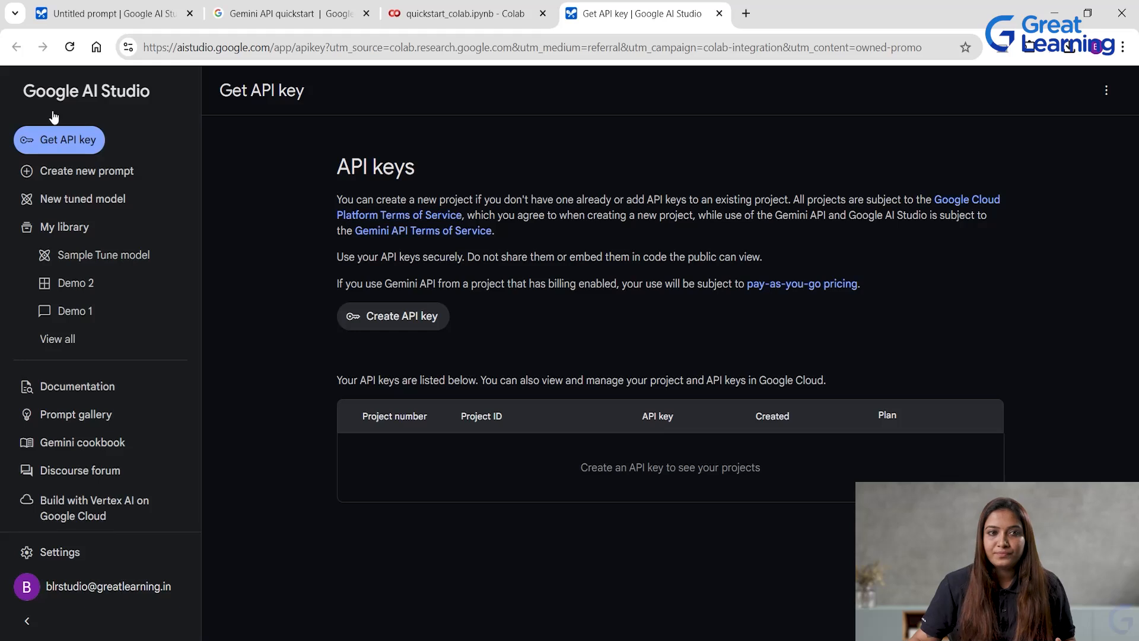
pyautogui.click(397, 320)
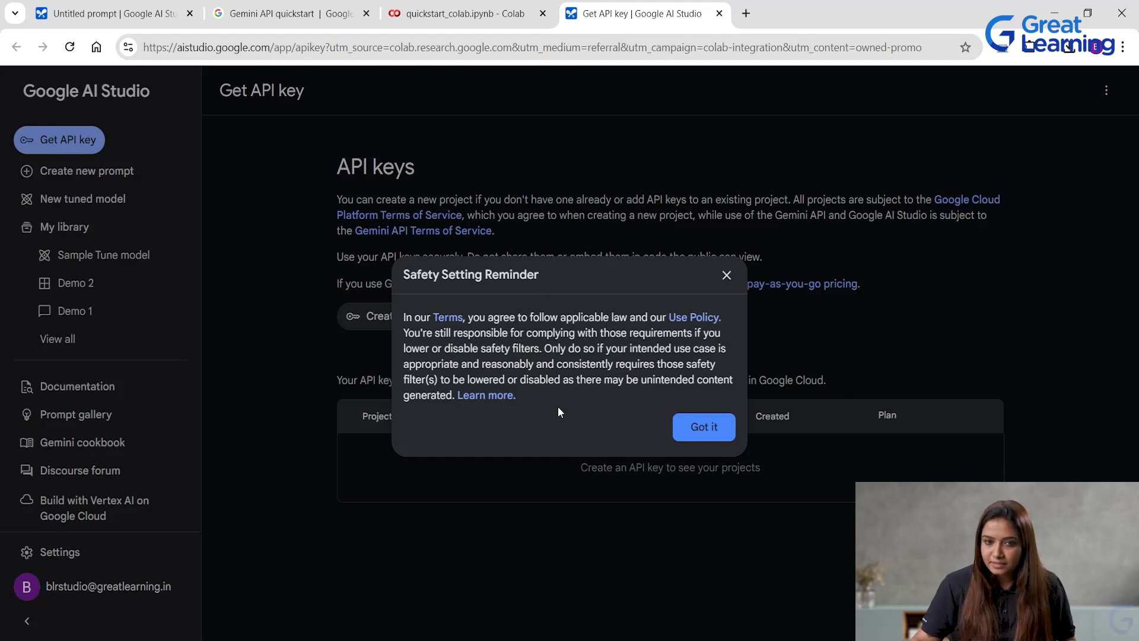
pyautogui.click(709, 428)
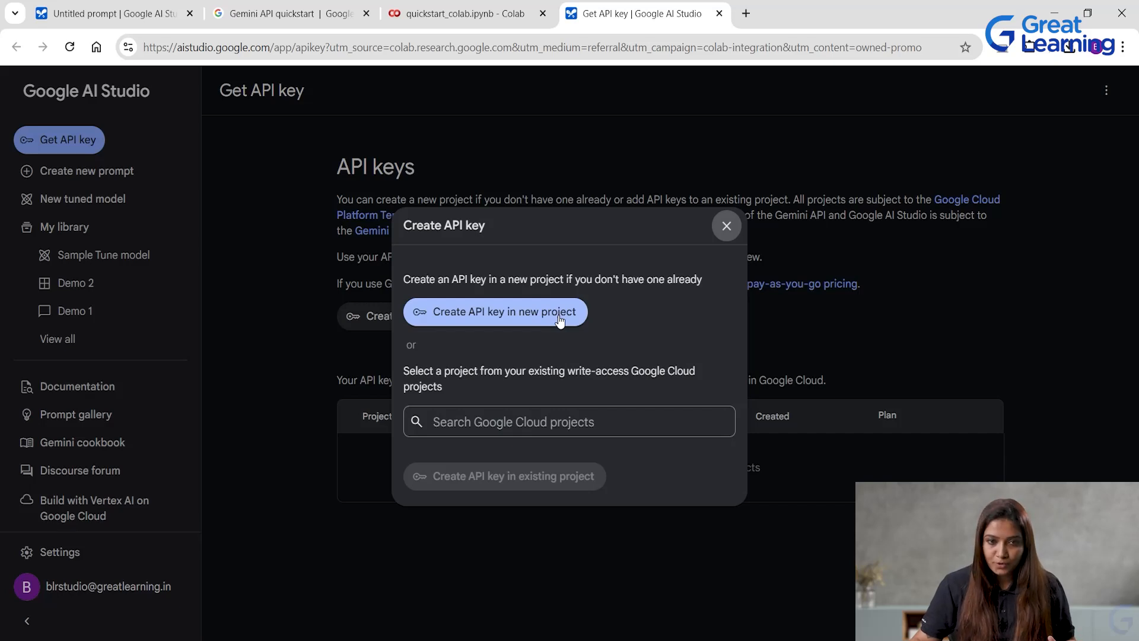
pyautogui.click(508, 421)
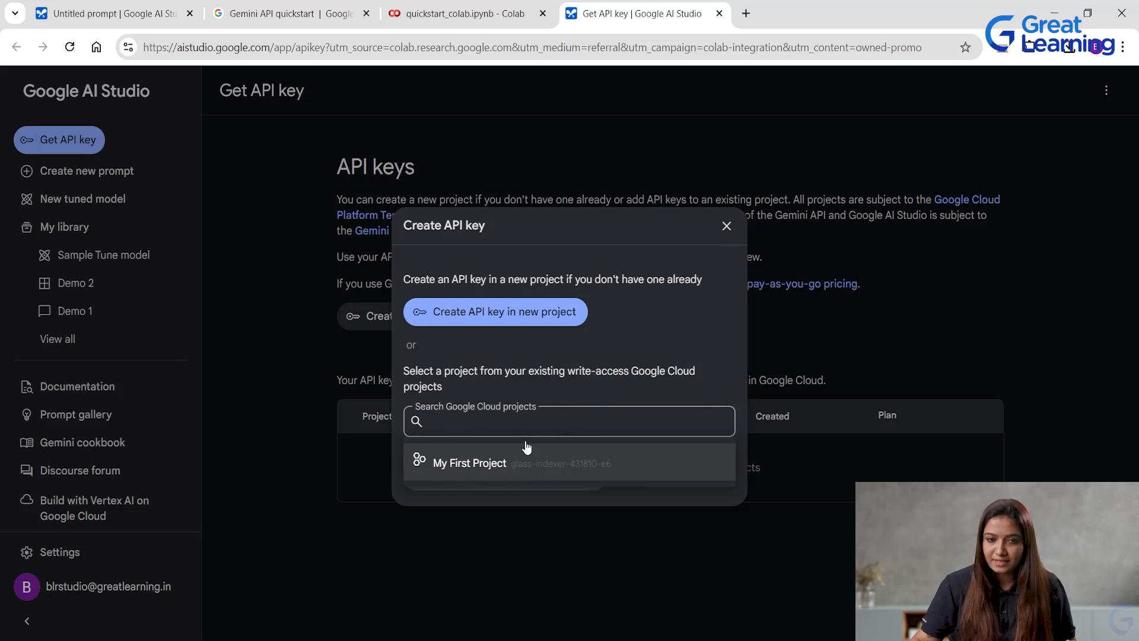
pyautogui.click(520, 311)
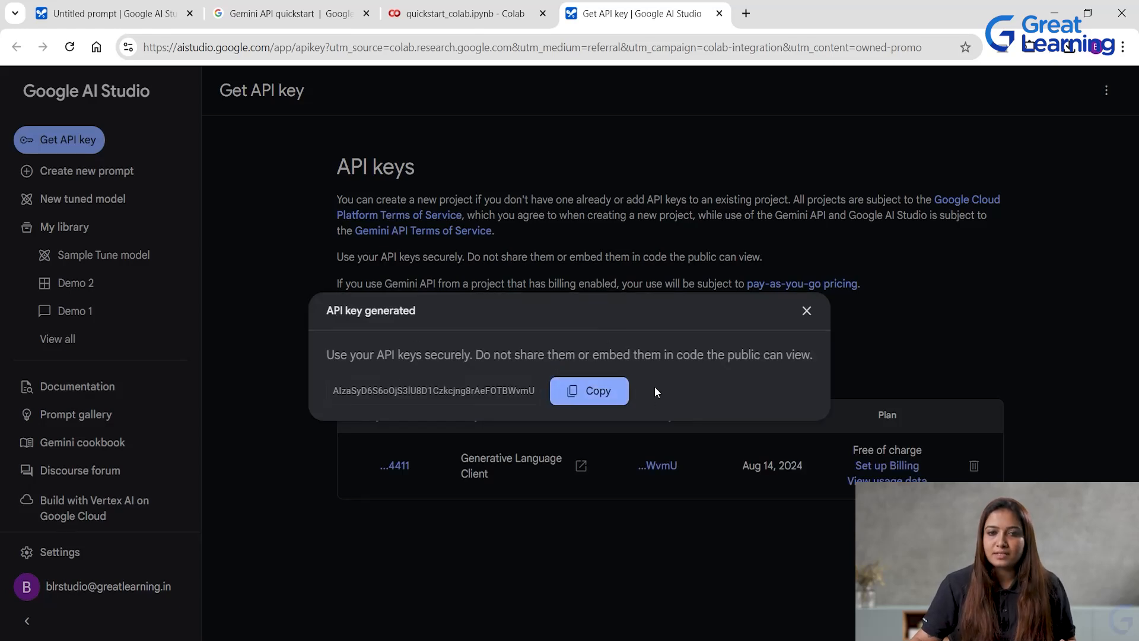
# Copy the generated API key, close its dialog and return to the Colab quickstart notebook.
pyautogui.click(581, 393)
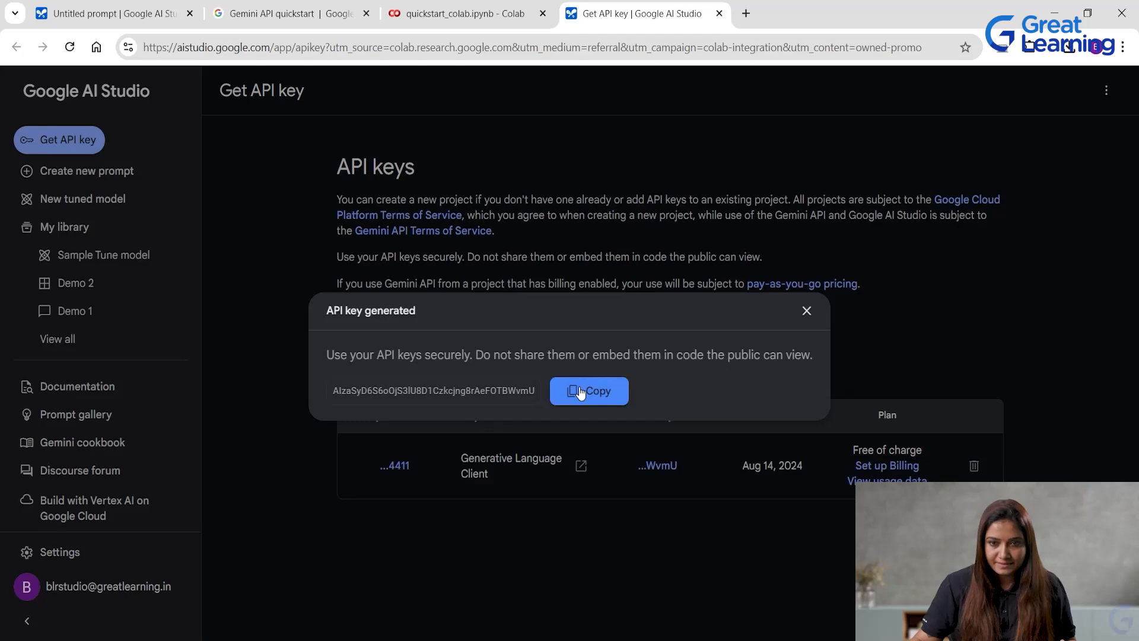
pyautogui.click(807, 311)
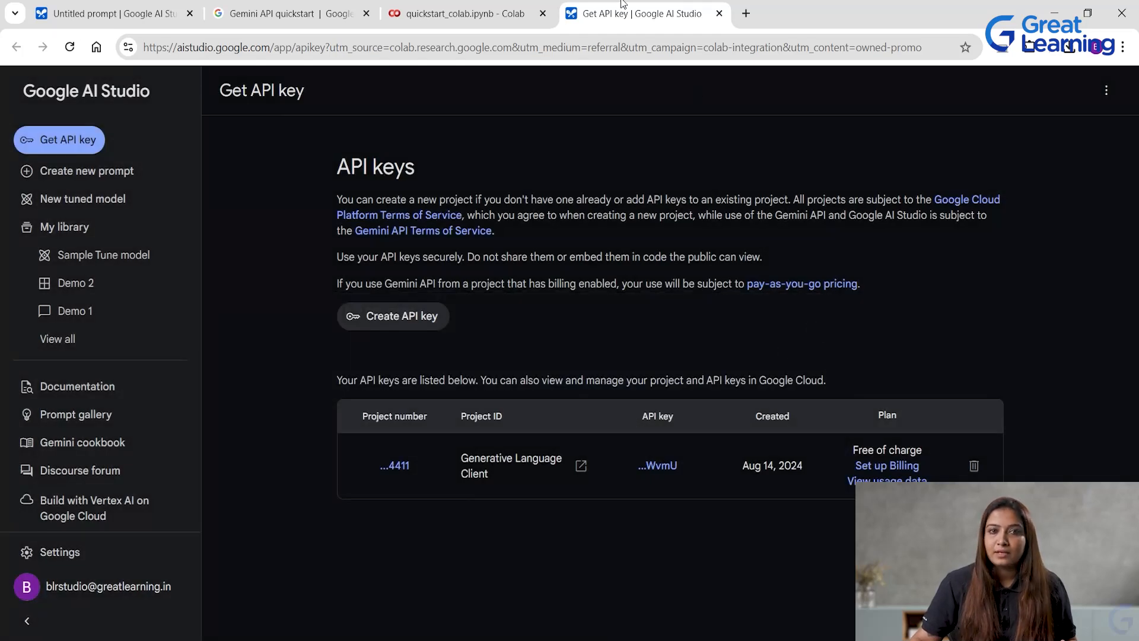
pyautogui.click(503, 7)
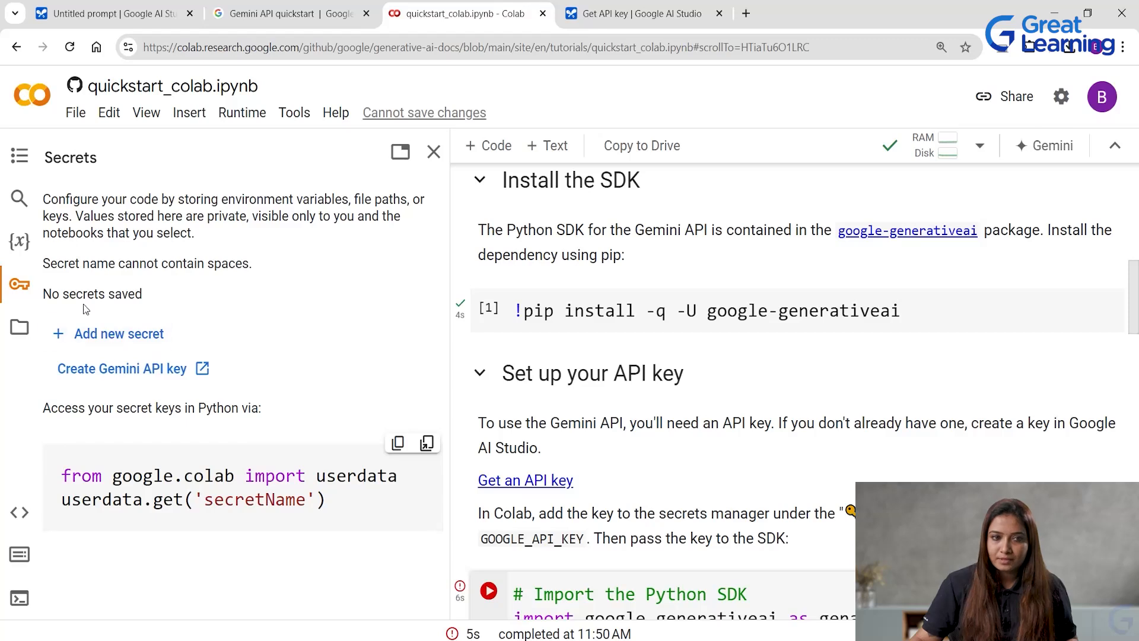
# Add a new notebook secret named GOOGLE_API_KEY, matching the name used in the setup cell's code.
pyautogui.click(136, 336)
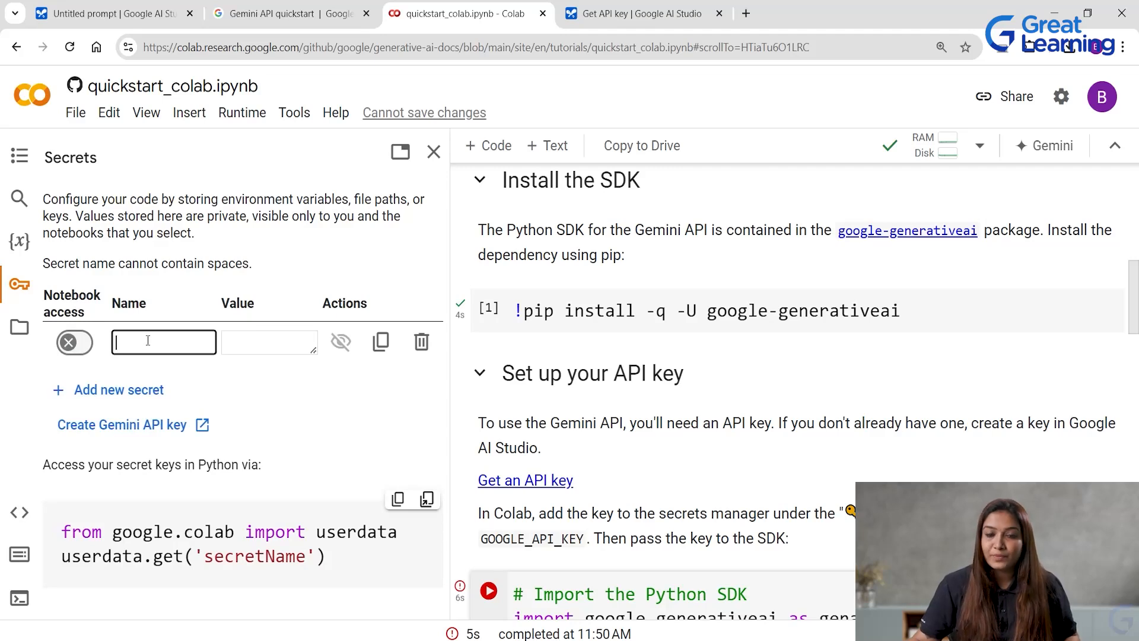
pyautogui.scroll(-5, 665, 443)
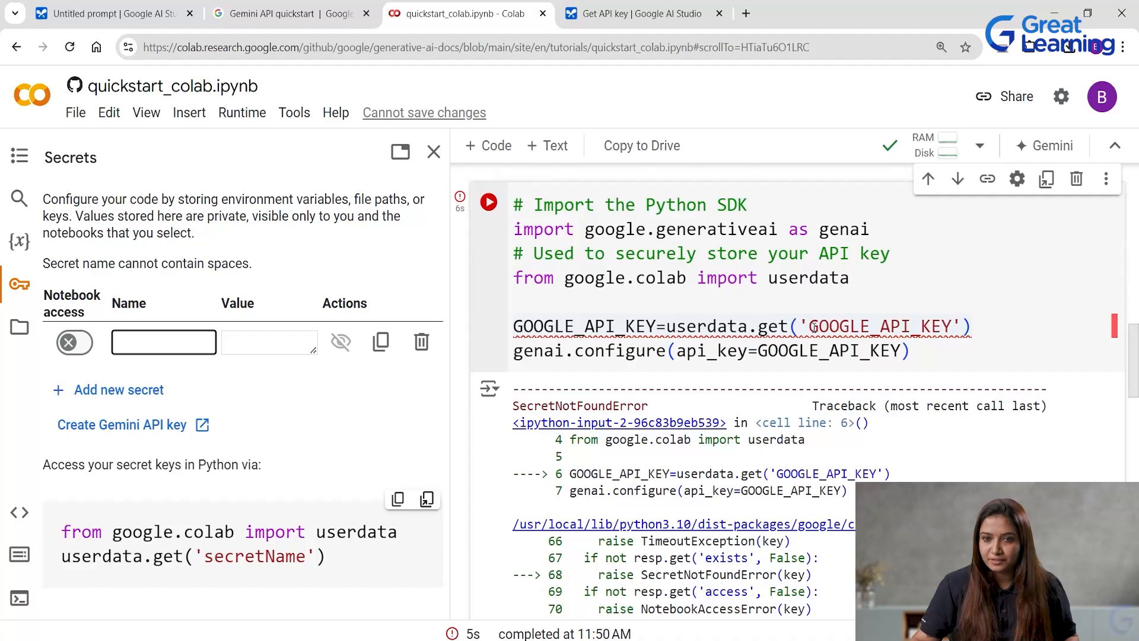
pyautogui.write('G')
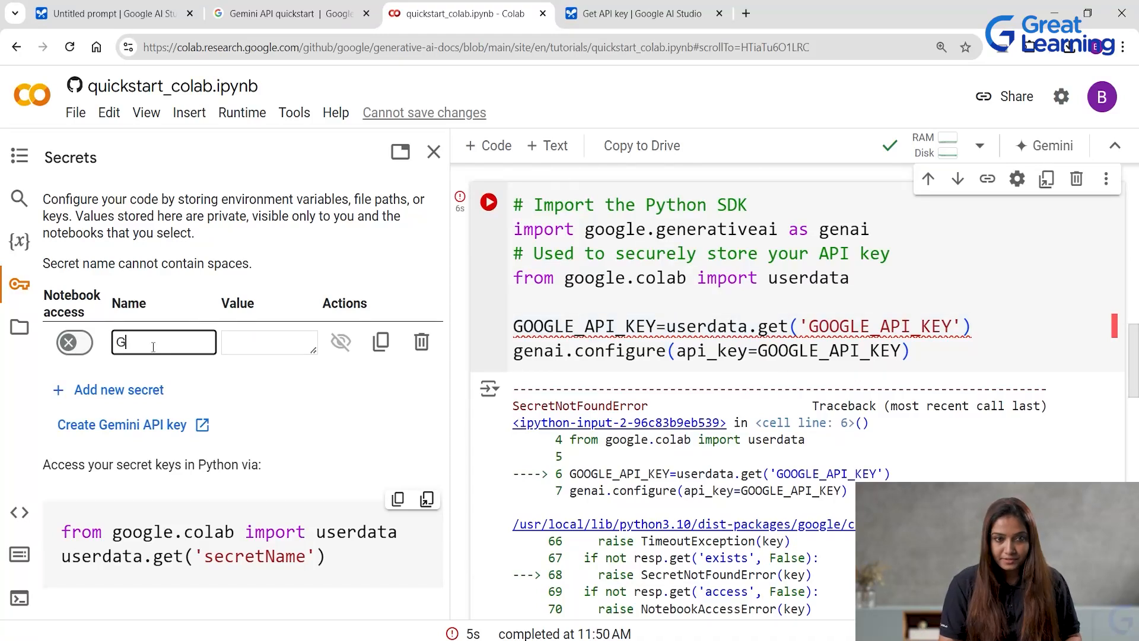
pyautogui.write('OOGLE')
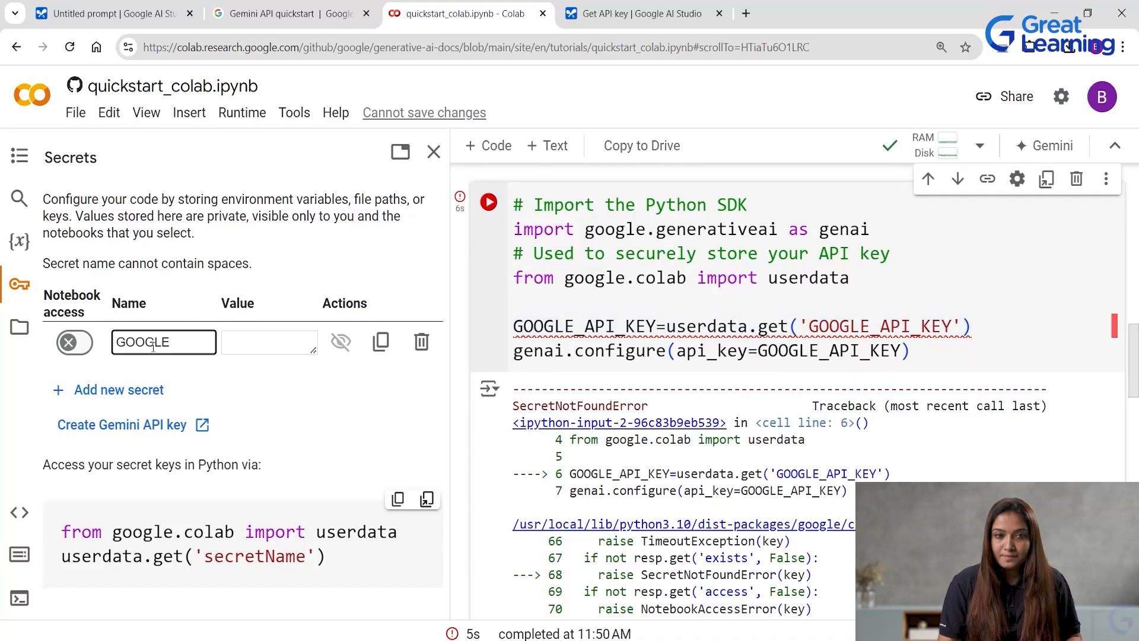
pyautogui.write('_API')
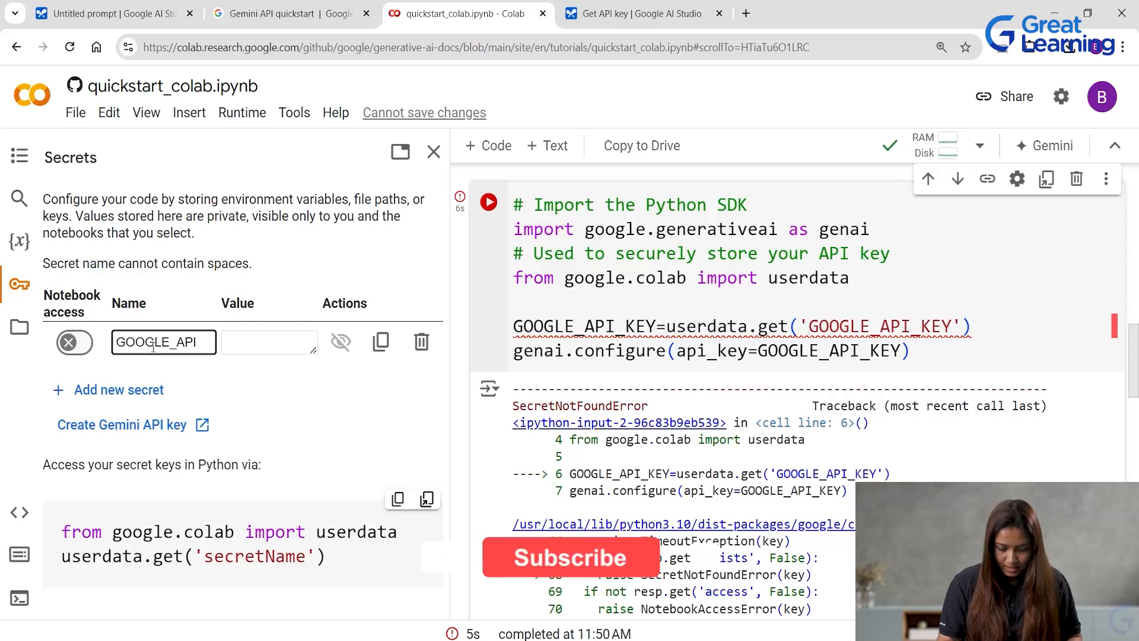
pyautogui.write('_')
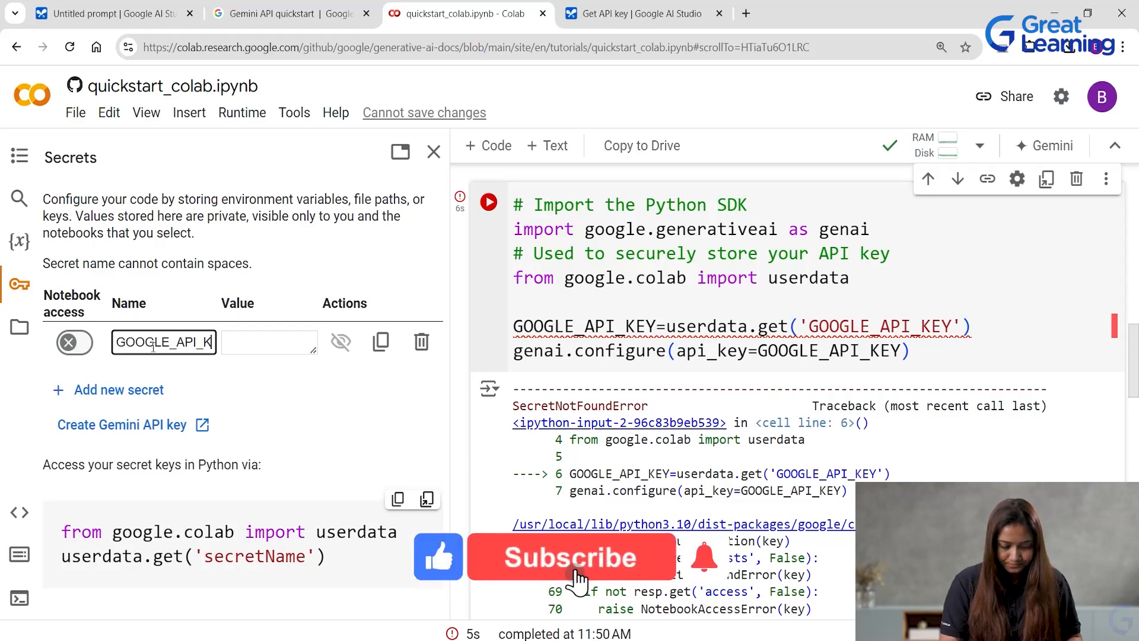
pyautogui.write('KEY')
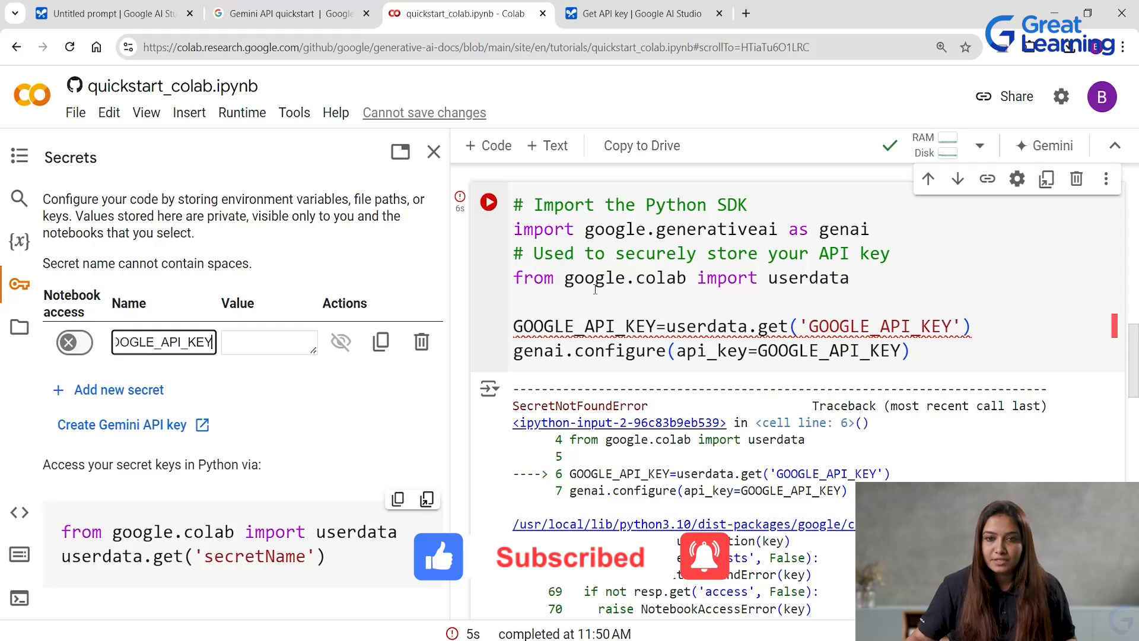
pyautogui.moveTo(811, 326); pyautogui.dragTo(954, 325)
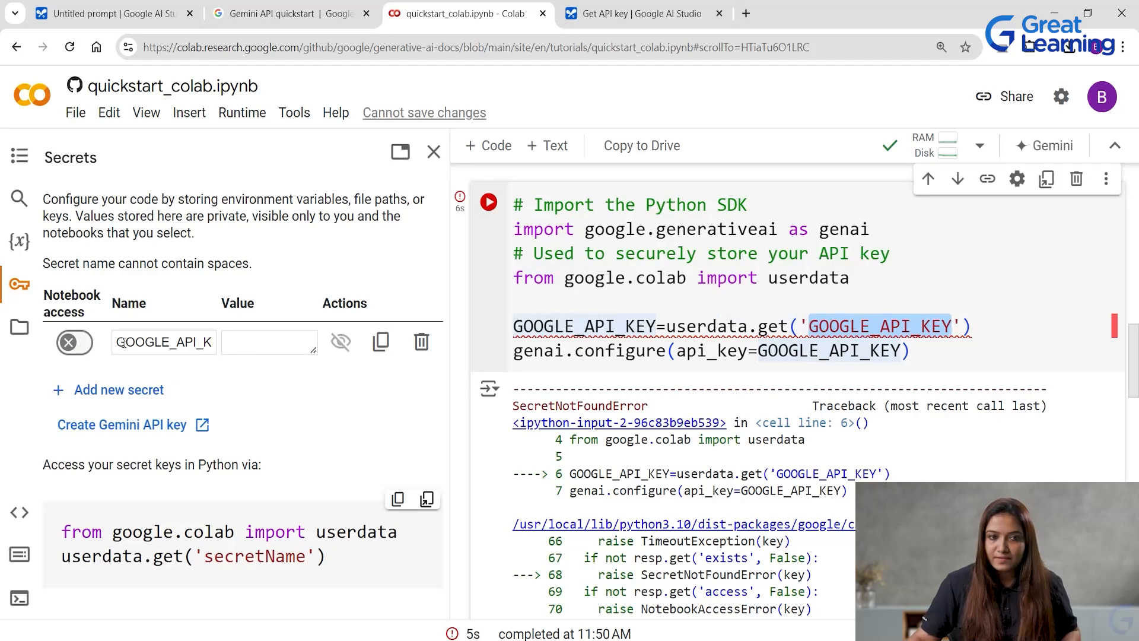
# Paste the copied API key as the GOOGLE_API_KEY secret's value and enable notebook access for it.
pyautogui.click(253, 346)
pyautogui.hotkey('ctrl', 'v')
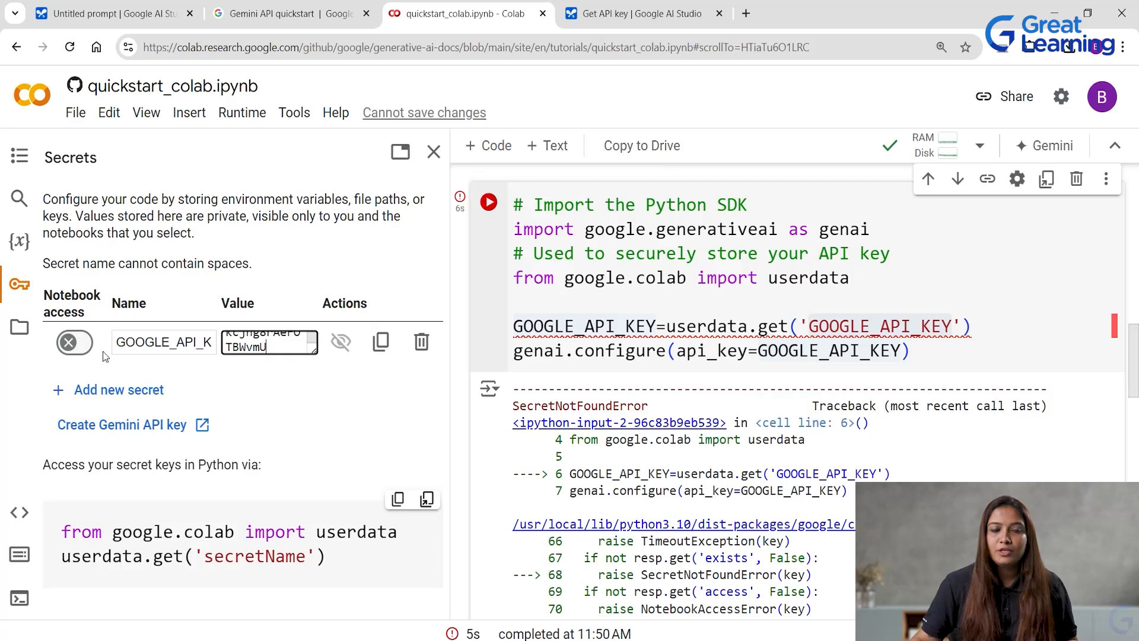
pyautogui.click(70, 347)
pyautogui.click(74, 348)
pyautogui.click(74, 347)
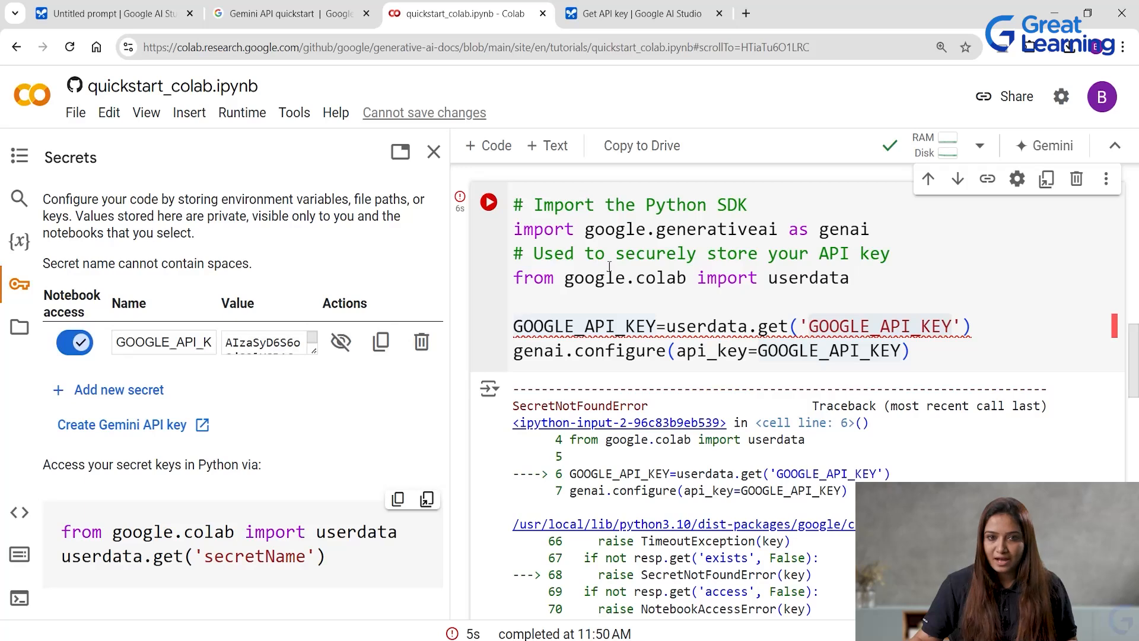
# Rerun the "Set up your API key" cell to configure the SDK with the stored secret, and review the surrounding cells.
pyautogui.click(488, 202)
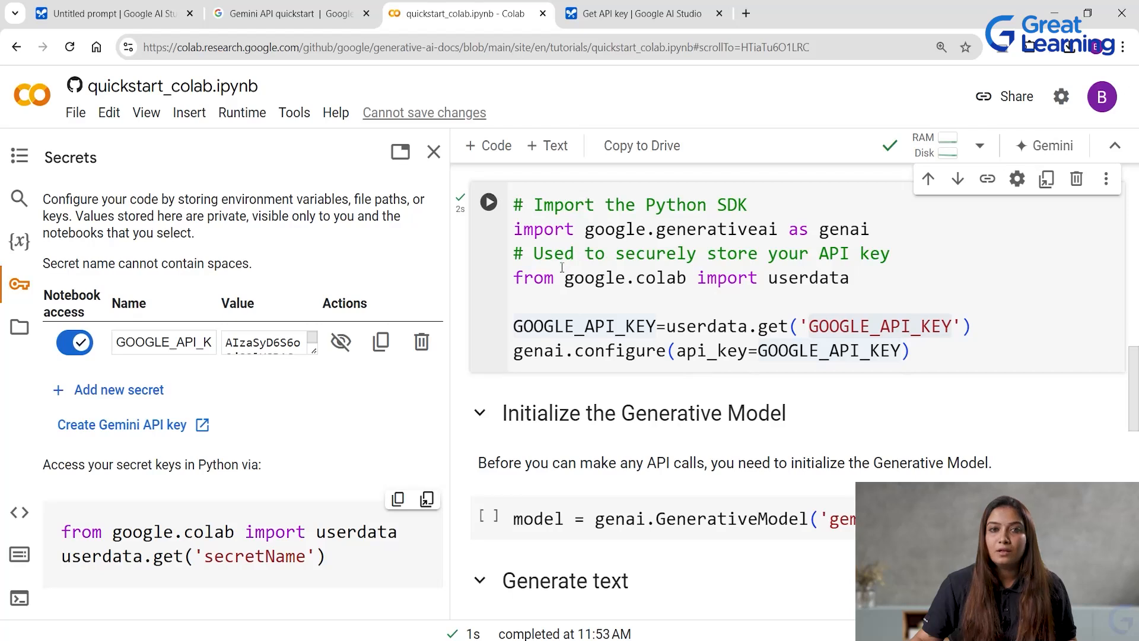
pyautogui.scroll(-1, 562, 268)
pyautogui.scroll(2, 562, 267)
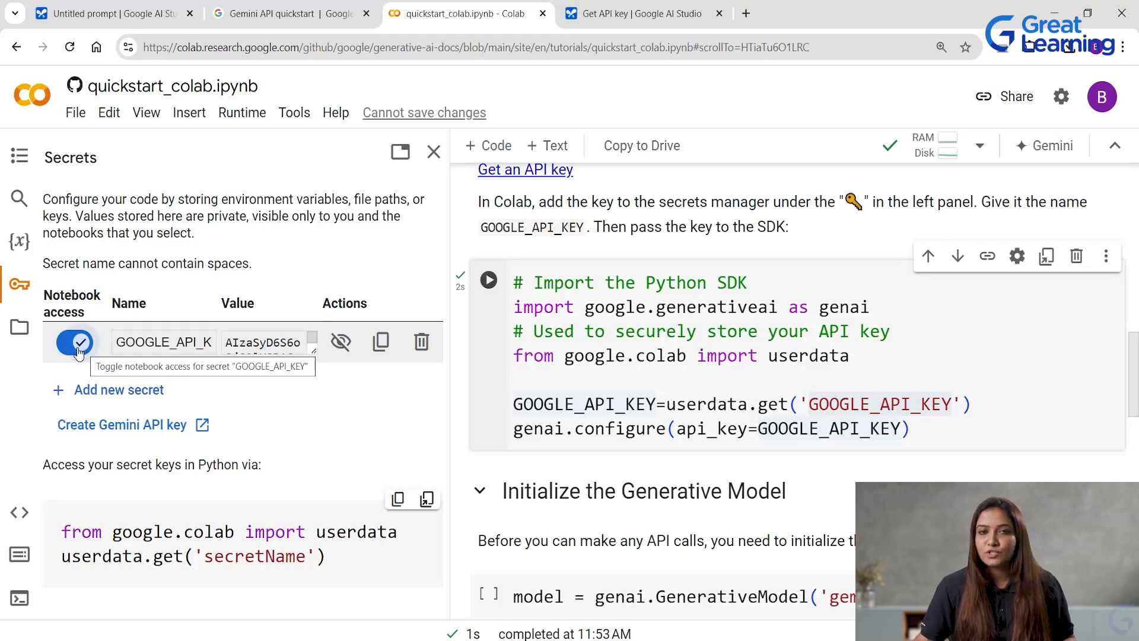
# Run the "Initialize the Generative Model" cell to create the gemini-pro model, and highlight the model name in its code.
pyautogui.scroll(-4, 639, 353)
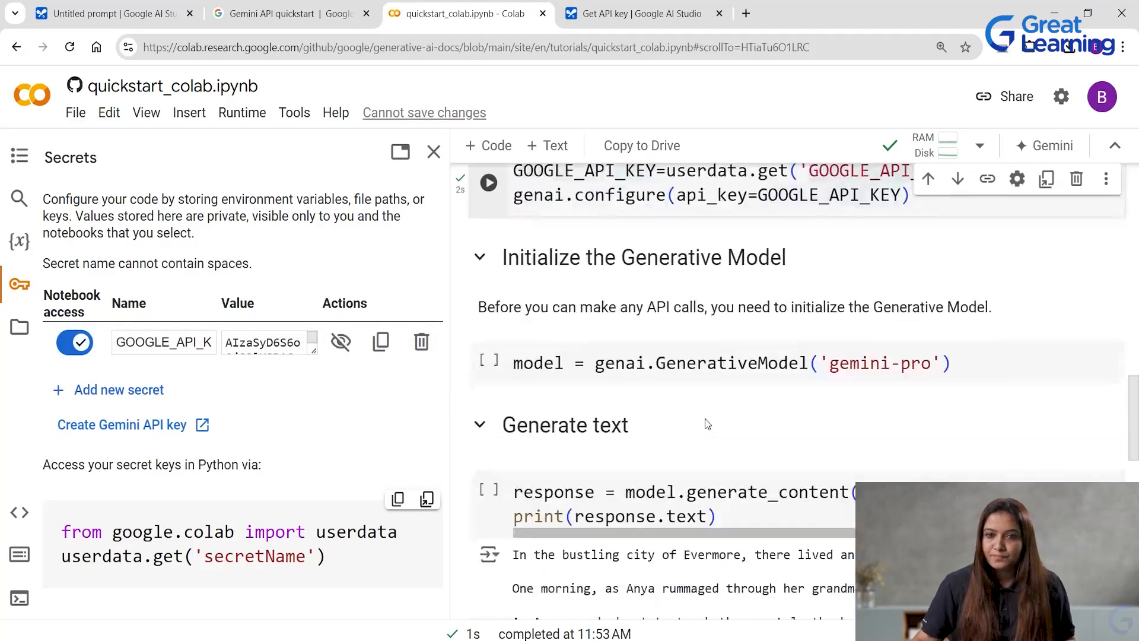
pyautogui.click(488, 360)
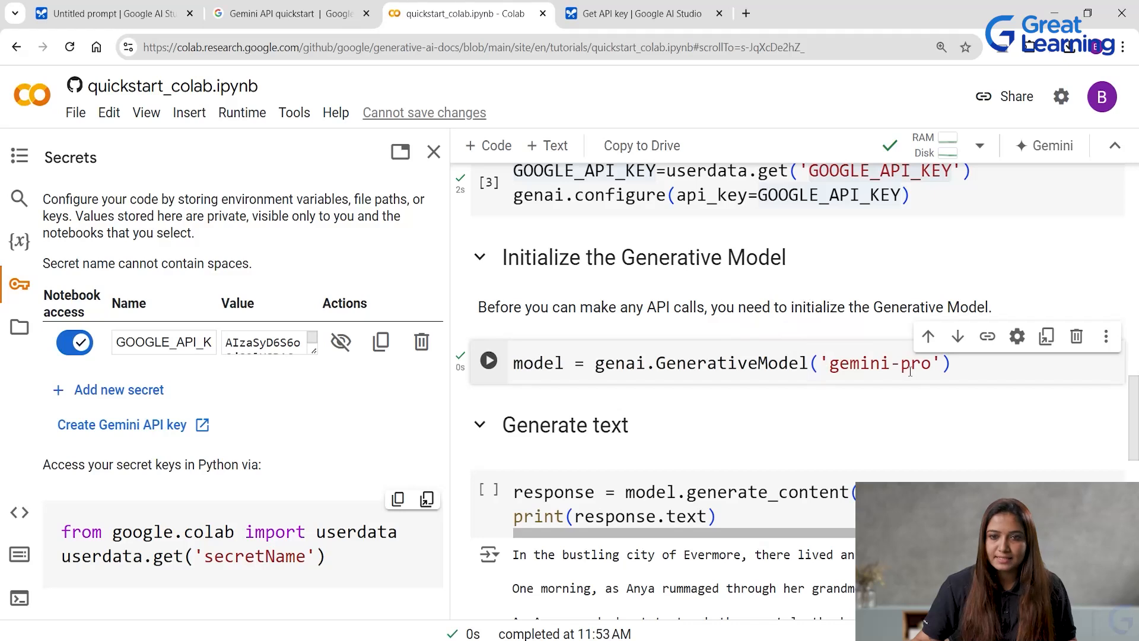
pyautogui.moveTo(824, 363); pyautogui.dragTo(932, 371)
# Examine the "Generate text" cell's full prompt and the sample story stored in its output.
pyautogui.scroll(-3, 683, 398)
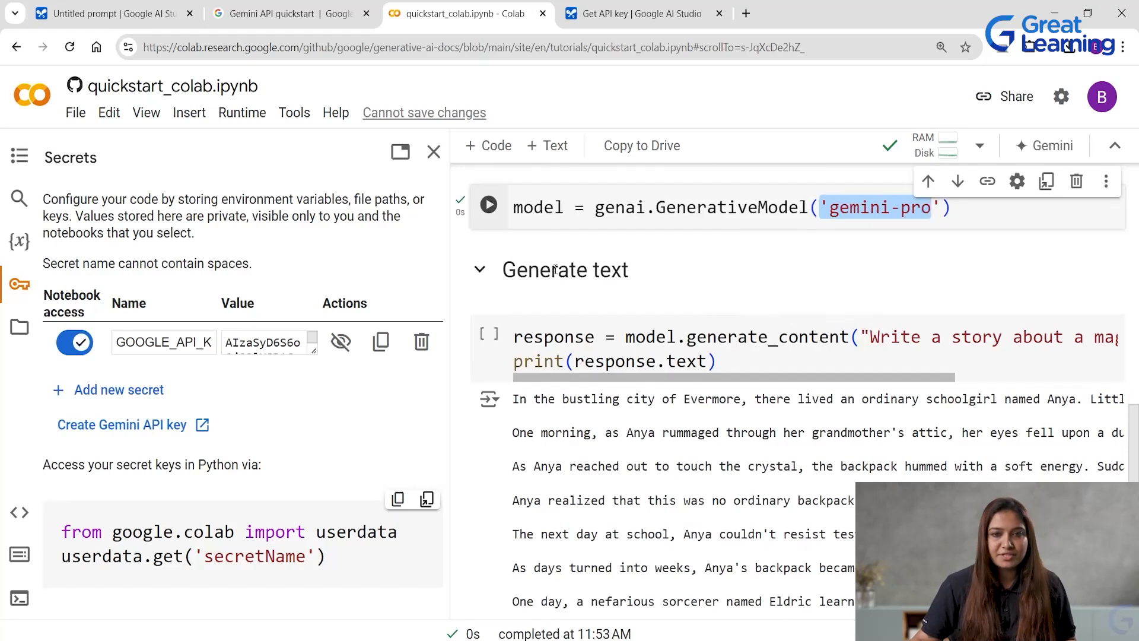
pyautogui.click(759, 361)
pyautogui.moveTo(752, 380); pyautogui.dragTo(882, 367)
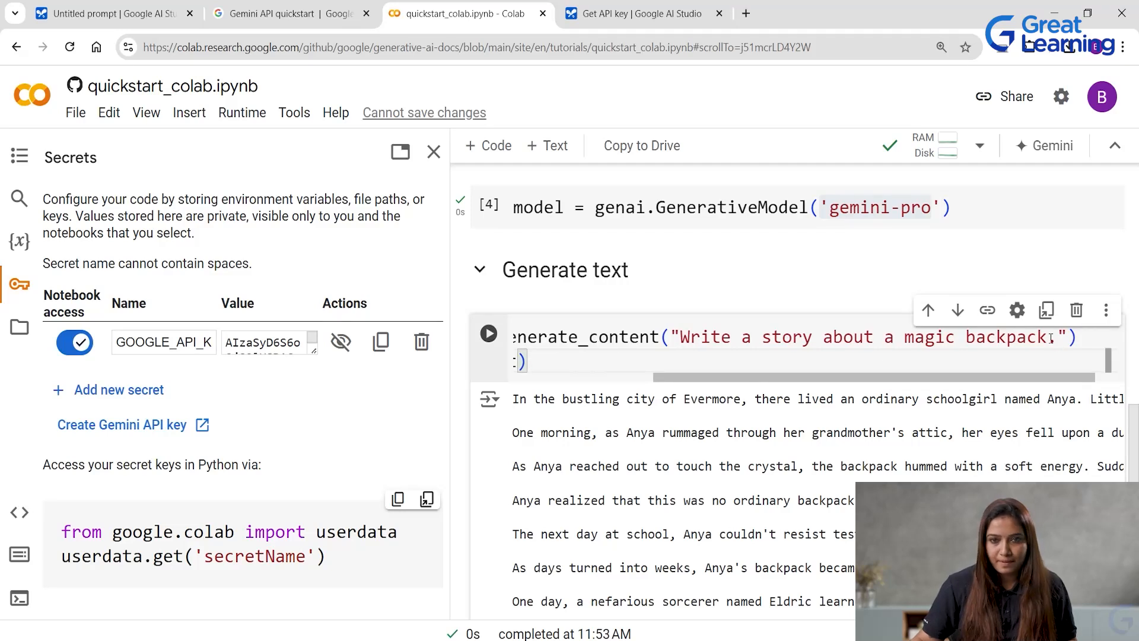
pyautogui.moveTo(969, 383); pyautogui.dragTo(782, 429)
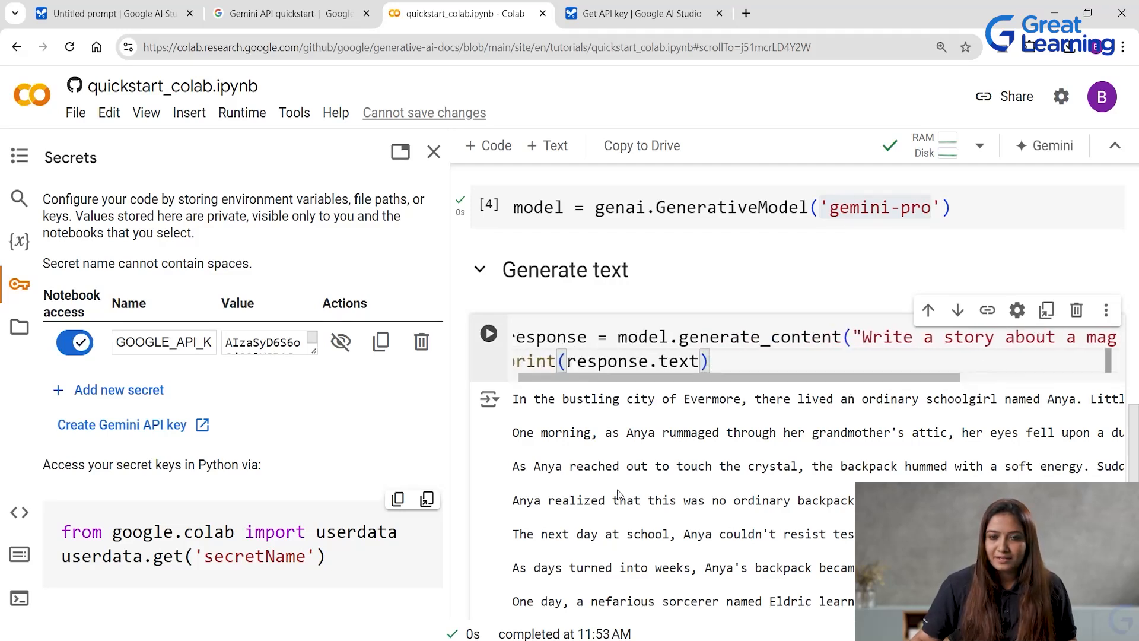
pyautogui.scroll(-3, 618, 494)
pyautogui.scroll(1, 658, 477)
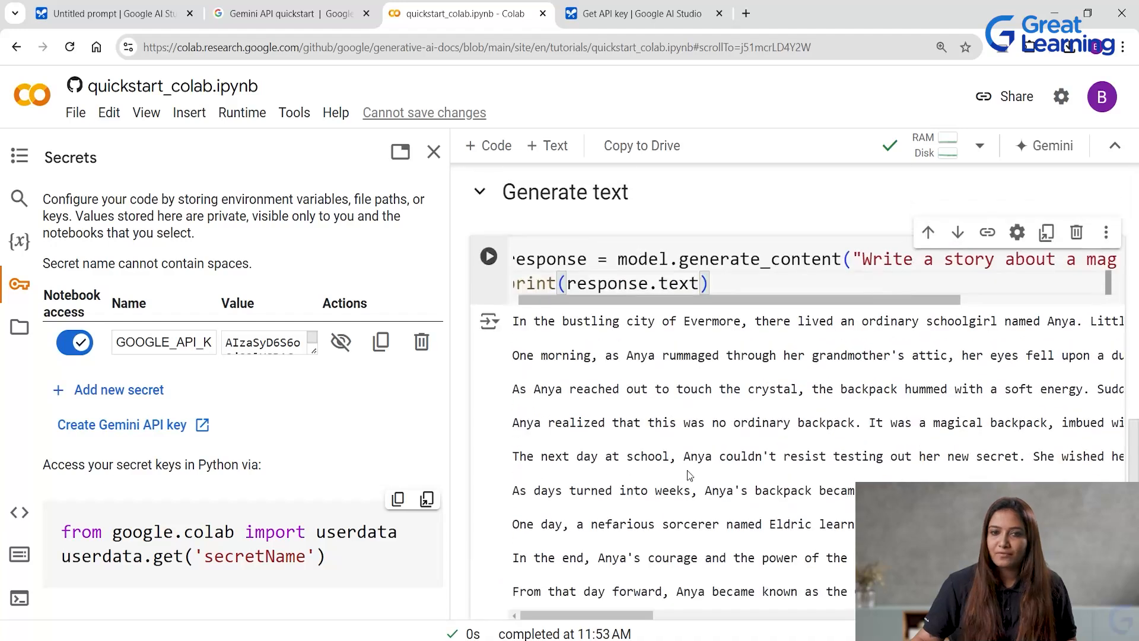
pyautogui.moveTo(873, 301); pyautogui.dragTo(1059, 304)
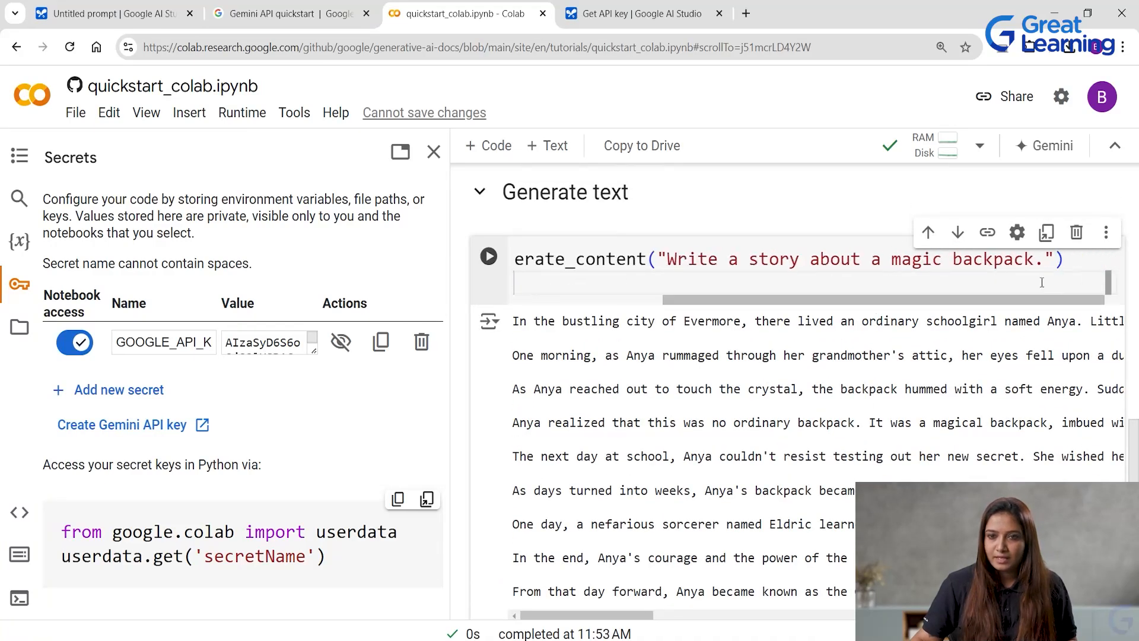
pyautogui.scroll(-3, 643, 472)
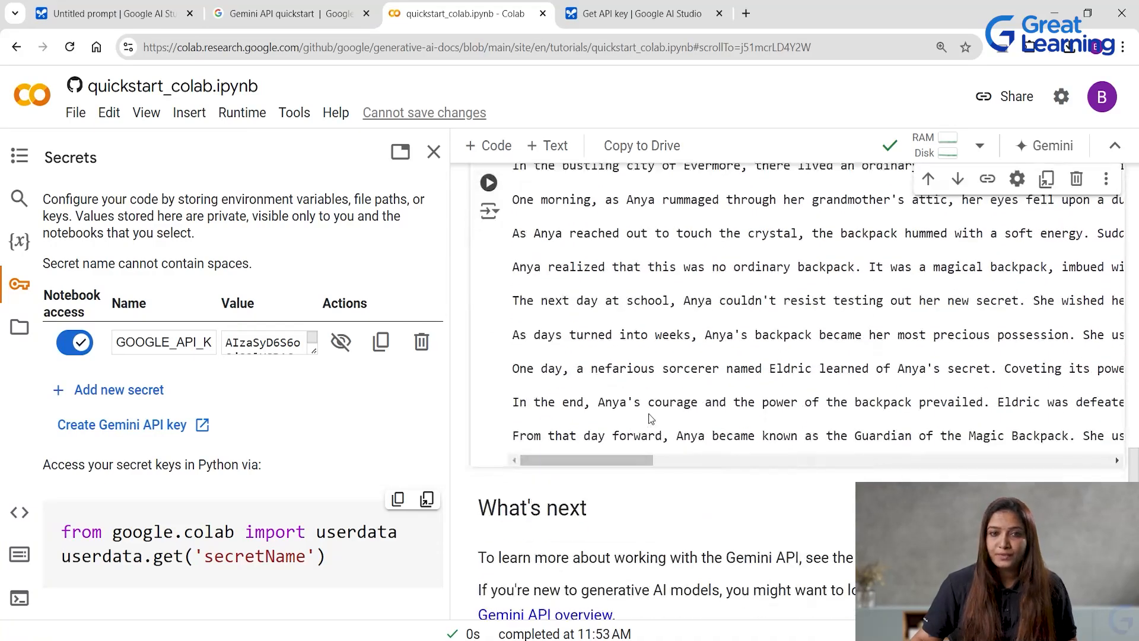
# Run the "Generate text" cell with the prompt "Write a story about a magic backpack." and read through the generated story.
pyautogui.scroll(4, 512, 252)
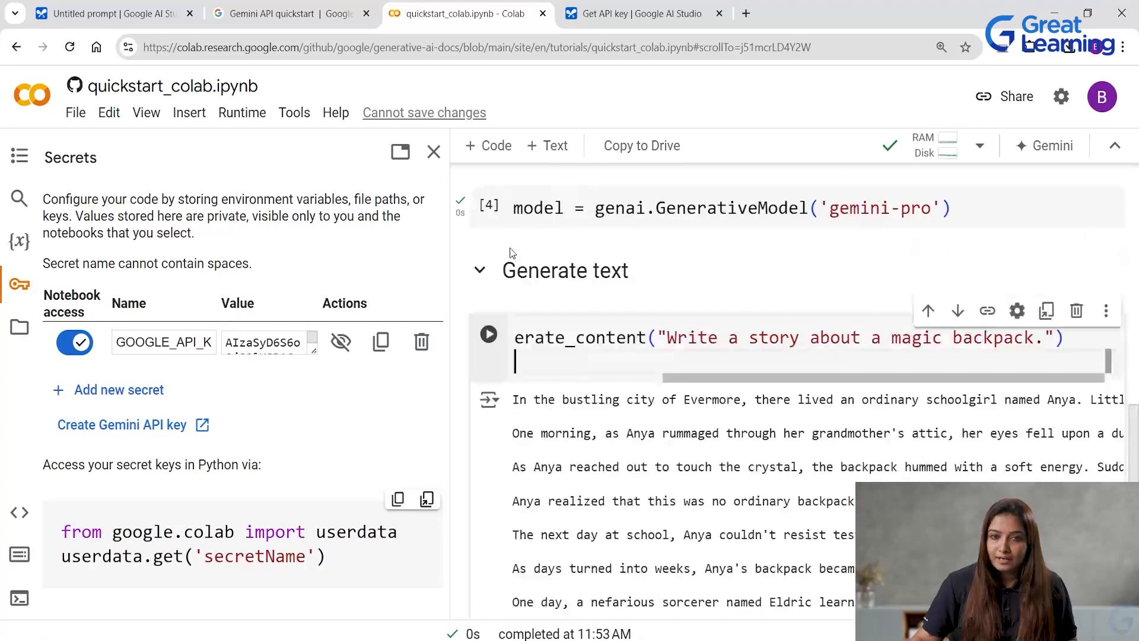
pyautogui.click(489, 335)
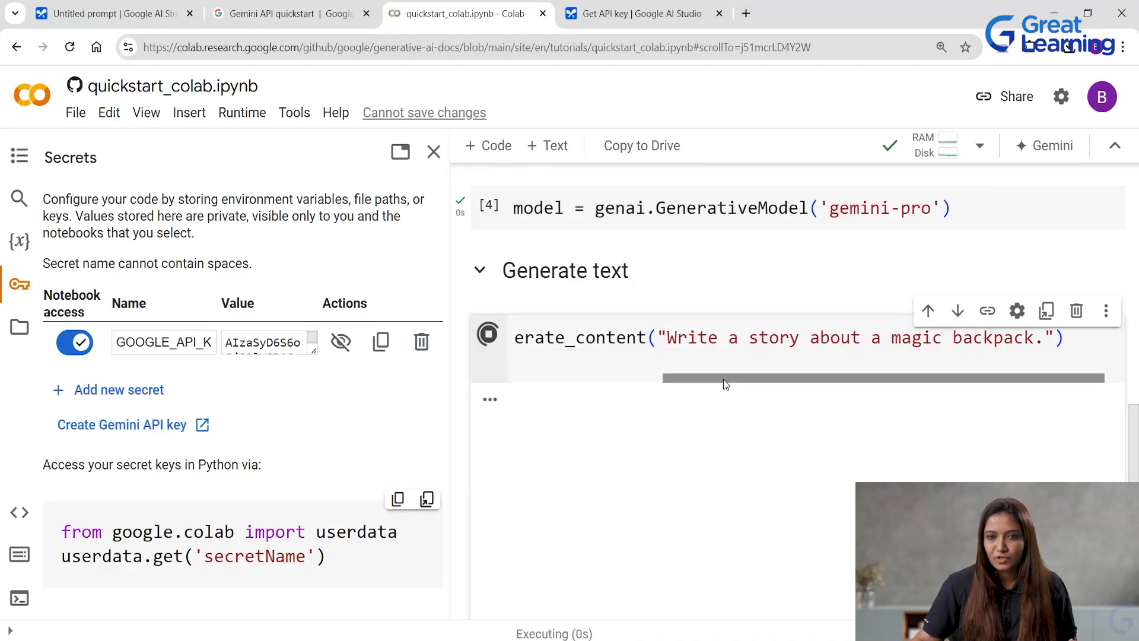
pyautogui.moveTo(699, 383); pyautogui.dragTo(532, 382)
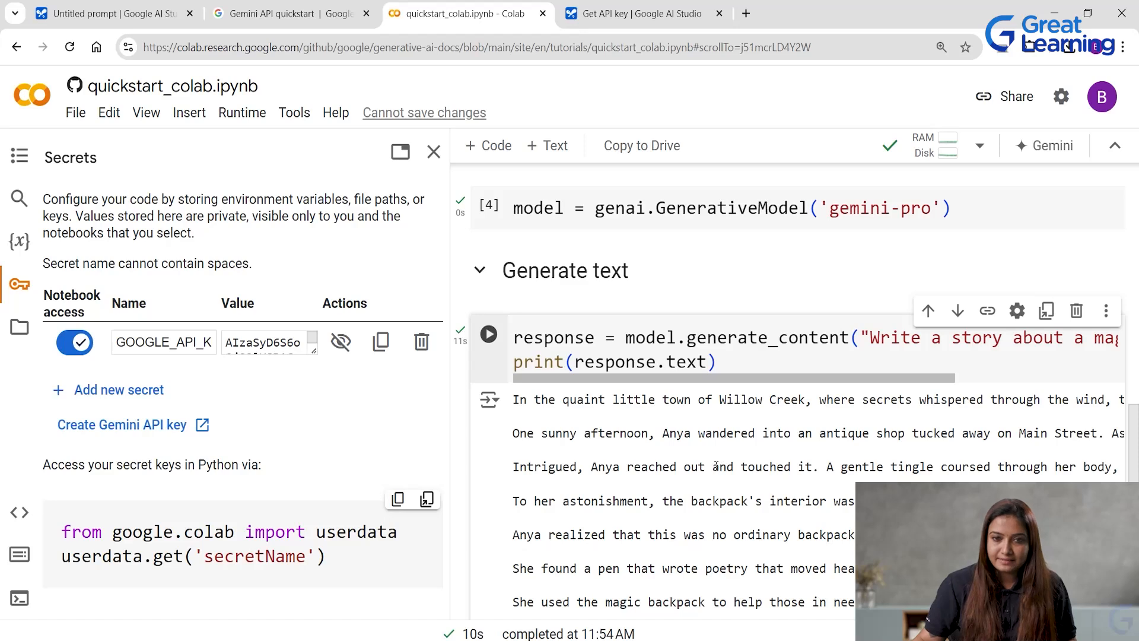
pyautogui.scroll(-3, 716, 466)
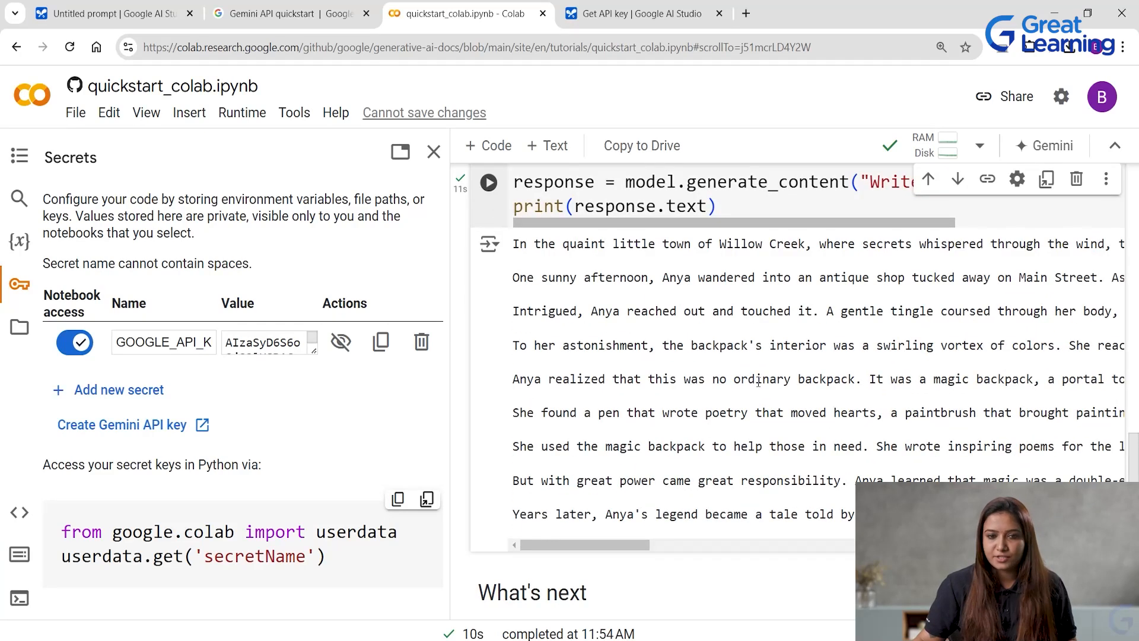
pyautogui.scroll(-4, 758, 382)
pyautogui.scroll(-3, 587, 427)
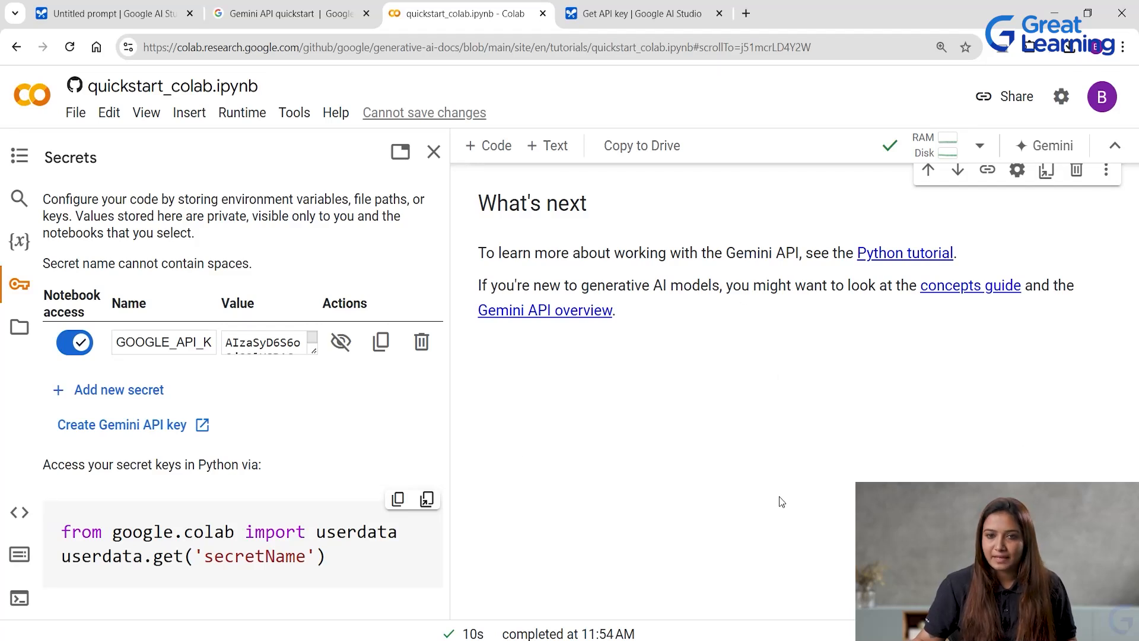
pyautogui.scroll(5, 781, 502)
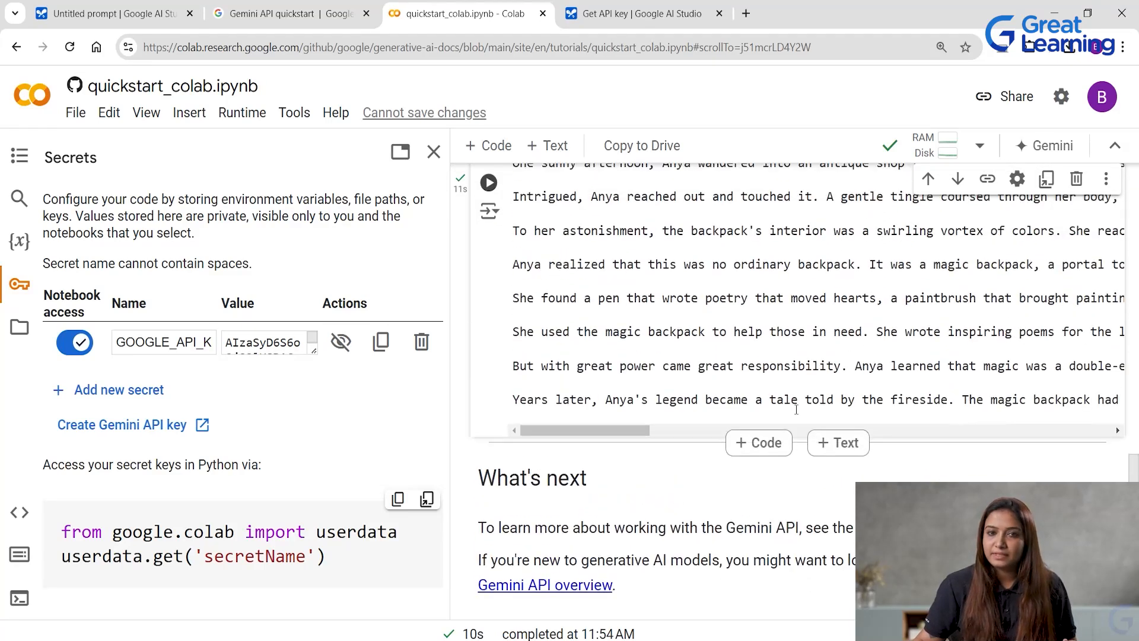
pyautogui.scroll(2, 796, 409)
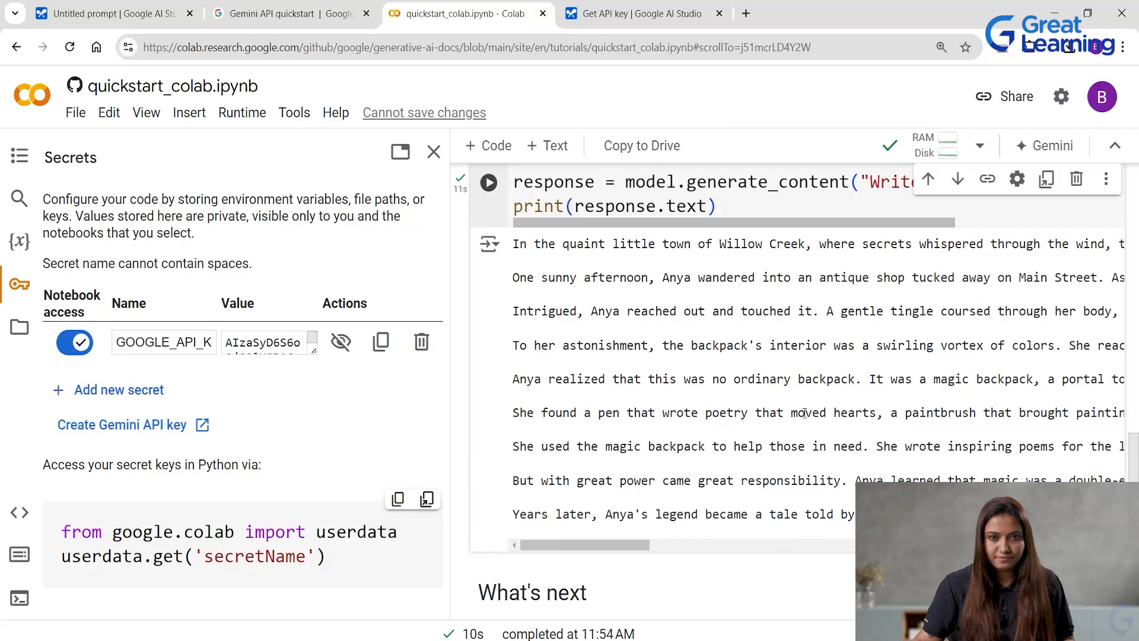
pyautogui.scroll(5, 797, 411)
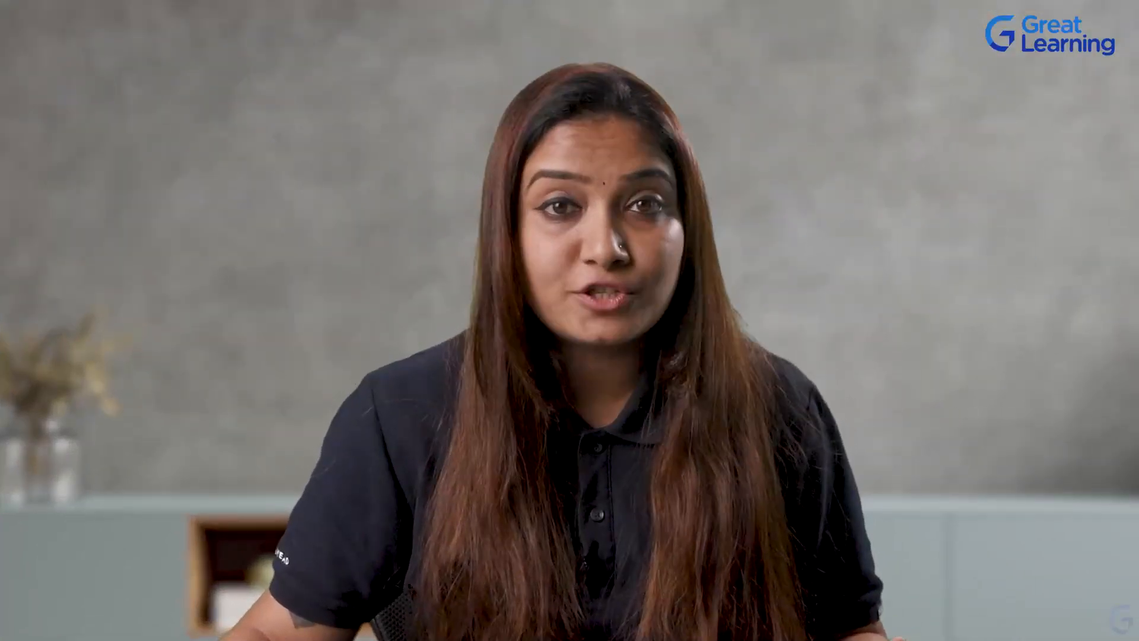